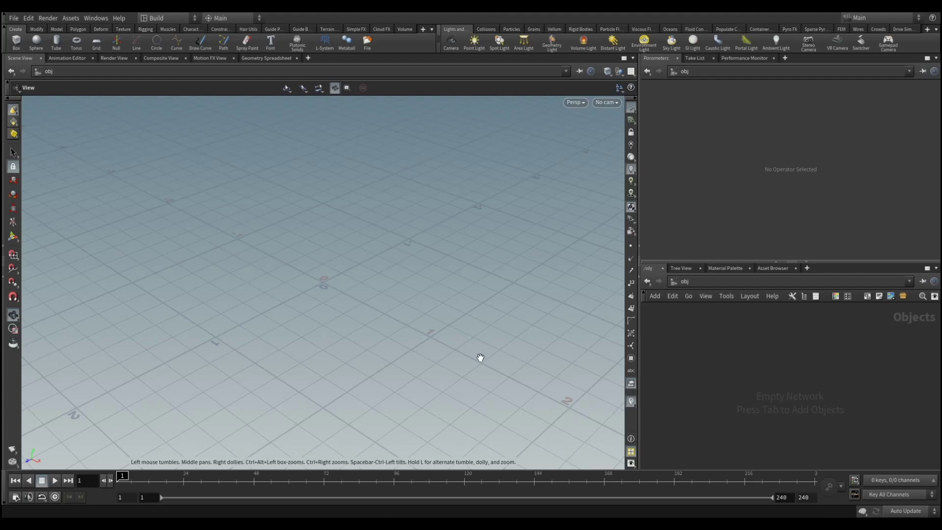
- Add a new box geometry object at the origin
click(18, 46)
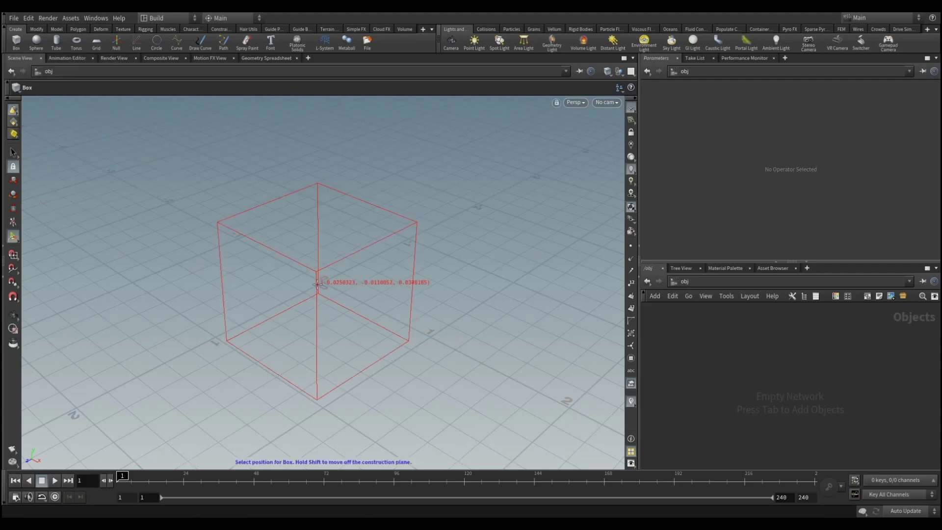
click(317, 284)
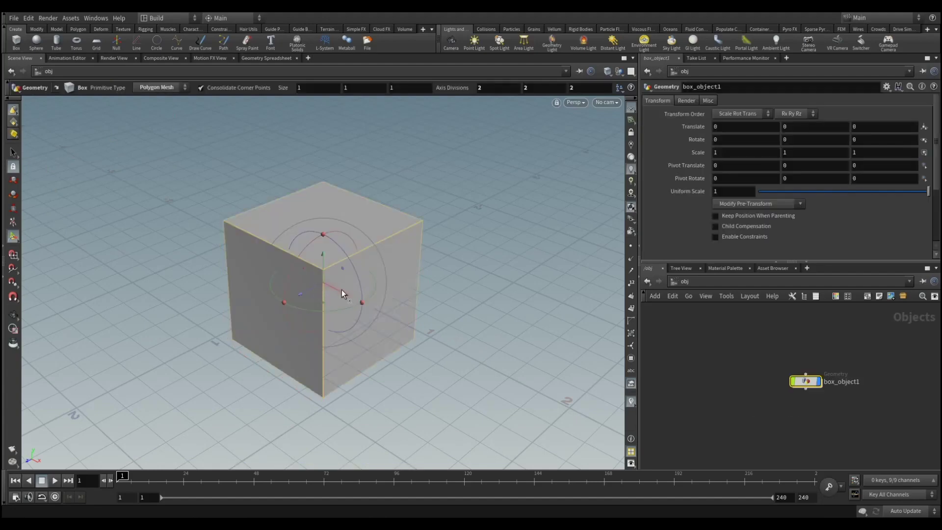
drag(411, 308, 412, 290)
right_drag(412, 290, 348, 267)
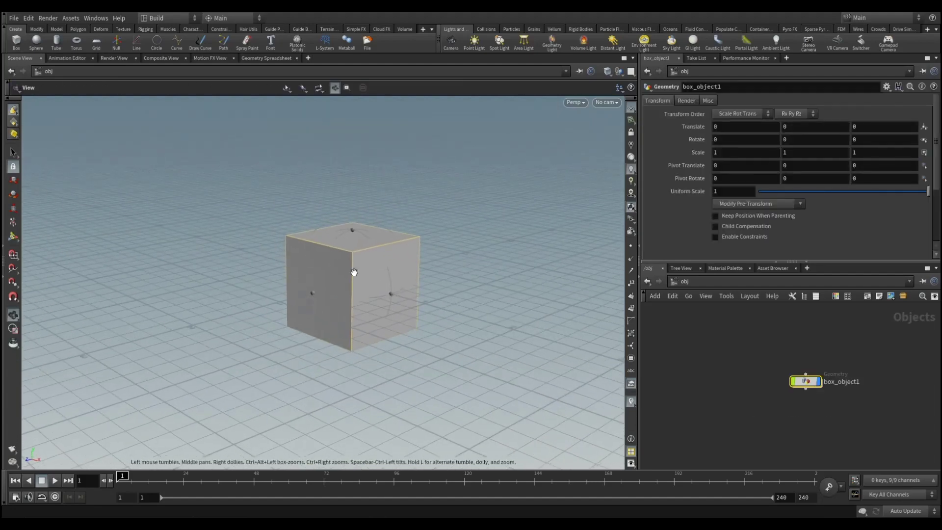
drag(349, 267, 364, 314)
key(Return)
drag(806, 382, 712, 346)
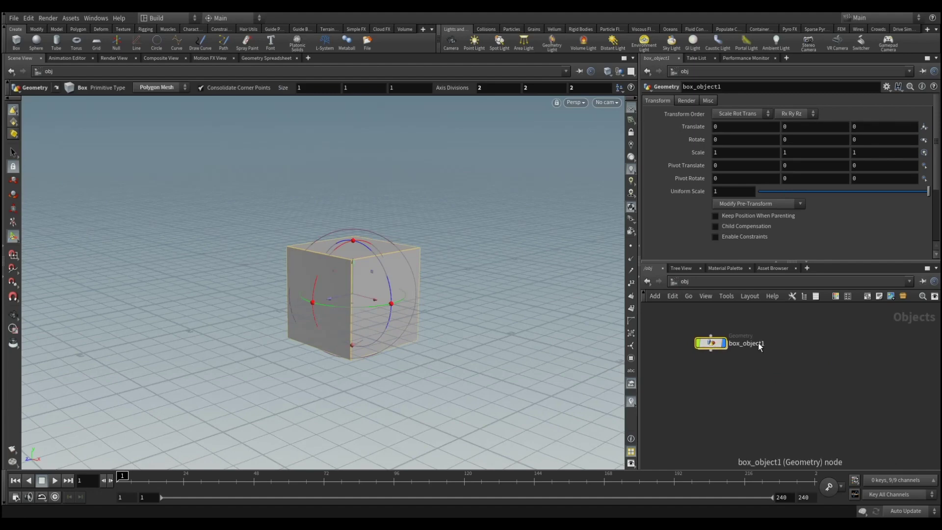
- Rename the box object to water_box and step inside to its box1 node
double_click(759, 343)
text(water_box)
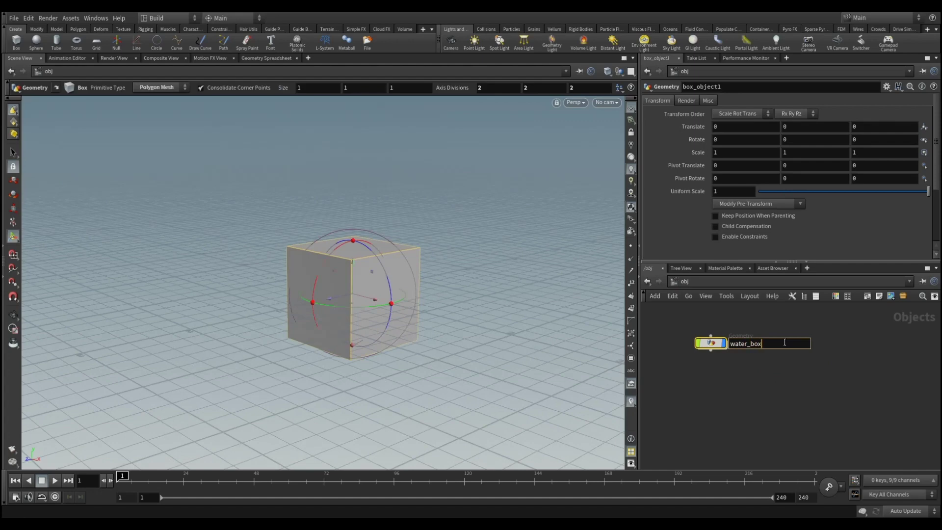
key(Return)
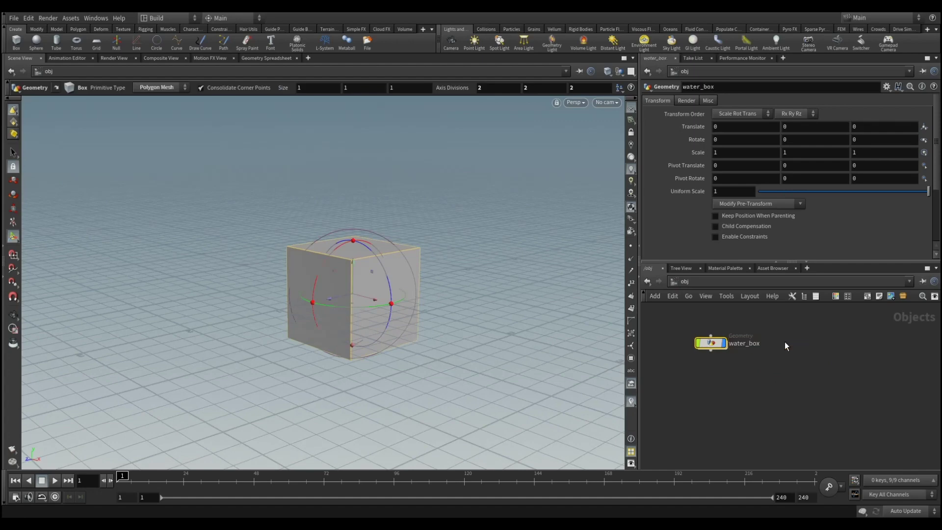
double_click(712, 342)
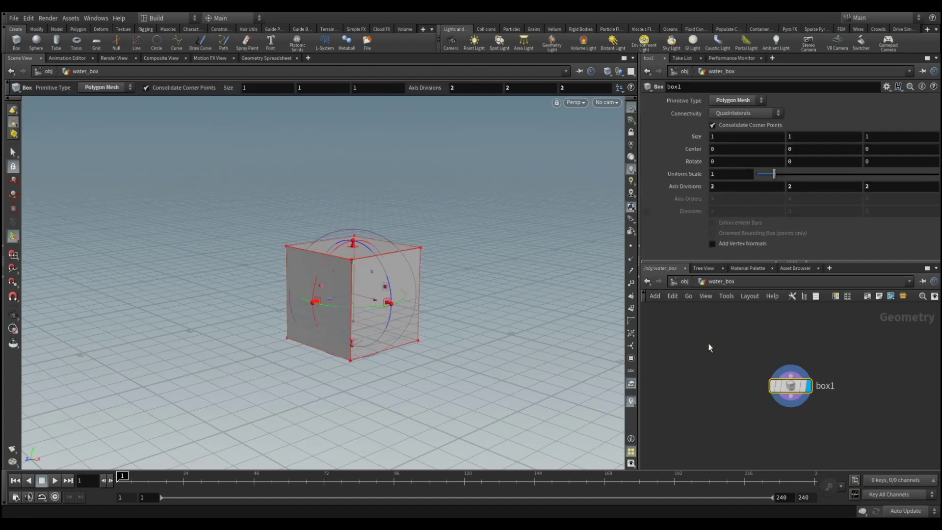
- Flatten box1 by setting Size Y to 0.1
drag(792, 383, 745, 336)
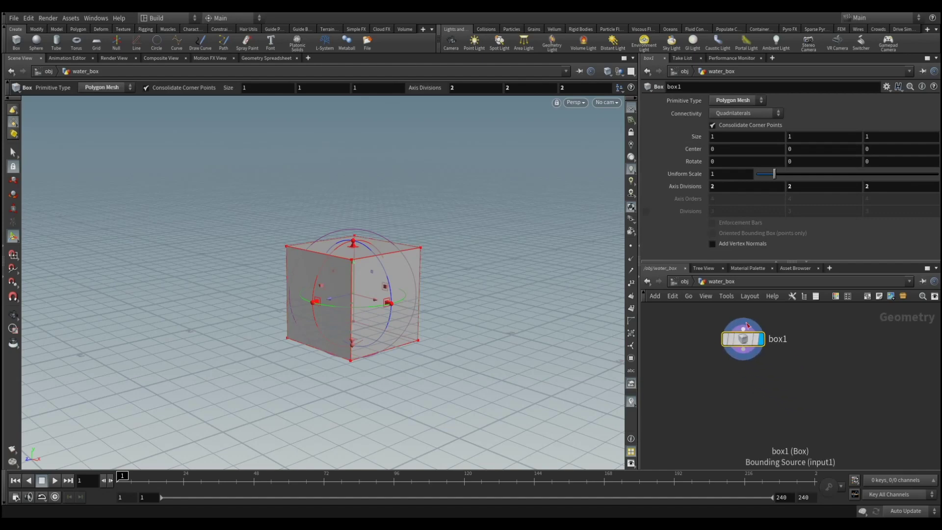
alt+drag(378, 326, 406, 311)
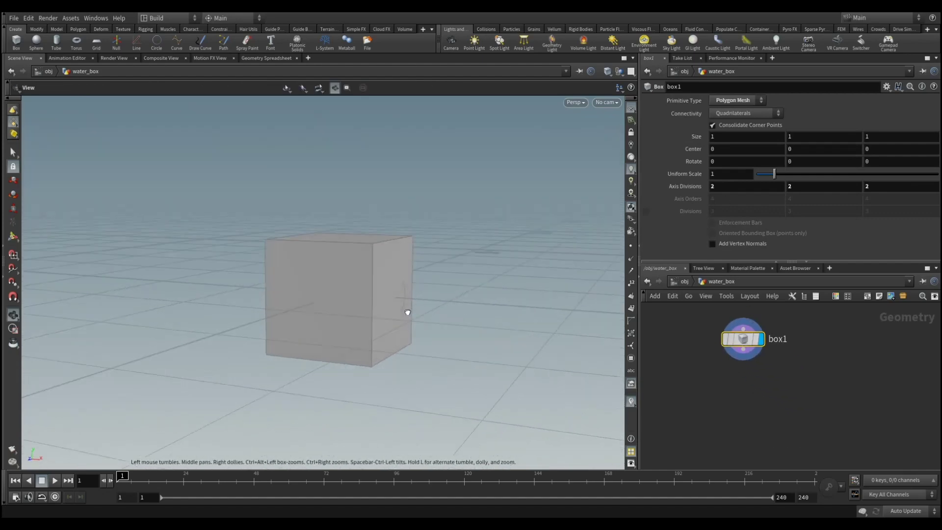
middle_drag(808, 136, 774, 141)
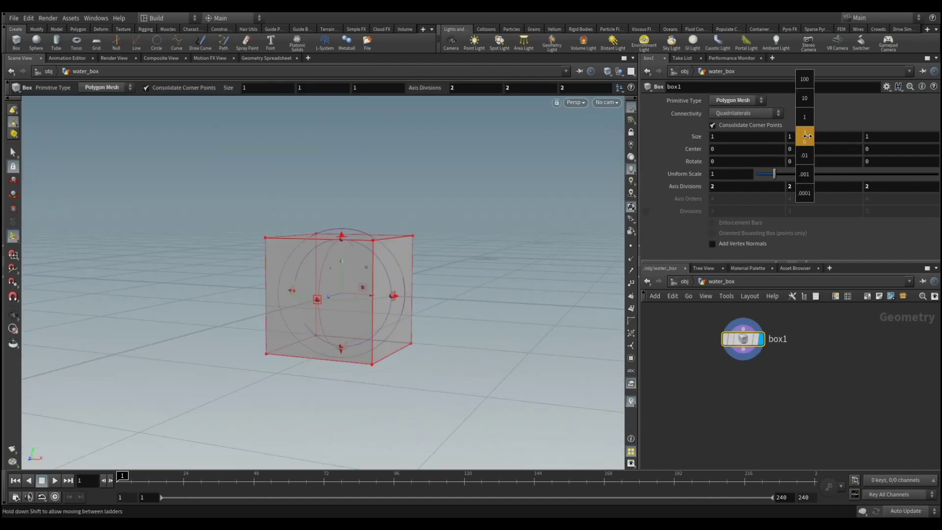
middle_drag(774, 141, 759, 141)
key(Escape)
mouse_move(536, 283)
mouse_down()
mouse_move(368, 379)
mouse_move(327, 293)
mouse_up()
scroll(379, 358, up, 3)
scroll(377, 380, up, 3)
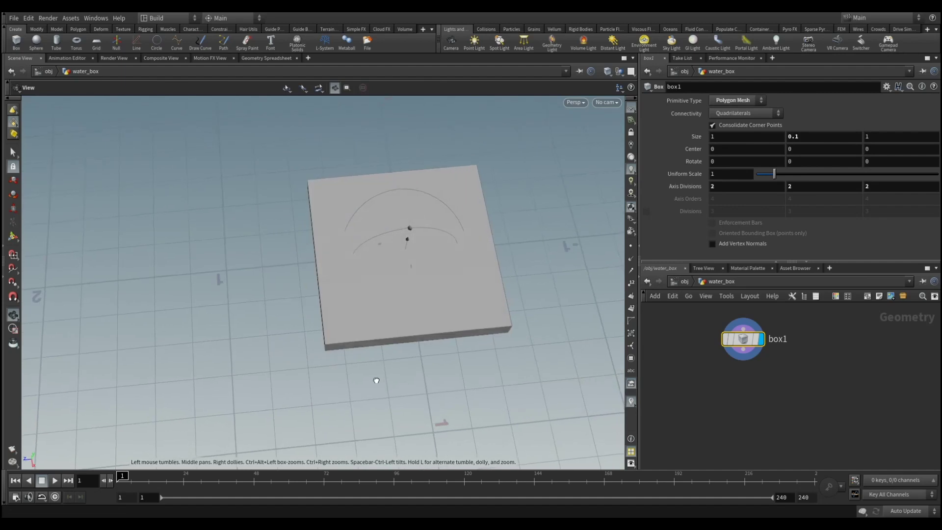
mouse_move(376, 380)
mouse_down()
mouse_move(331, 330)
mouse_move(441, 330)
mouse_move(398, 303)
mouse_move(467, 344)
mouse_move(454, 323)
mouse_up()
- Raise box1's Center Y to 0.04 so the slab sits above the ground
key(Return)
click(743, 361)
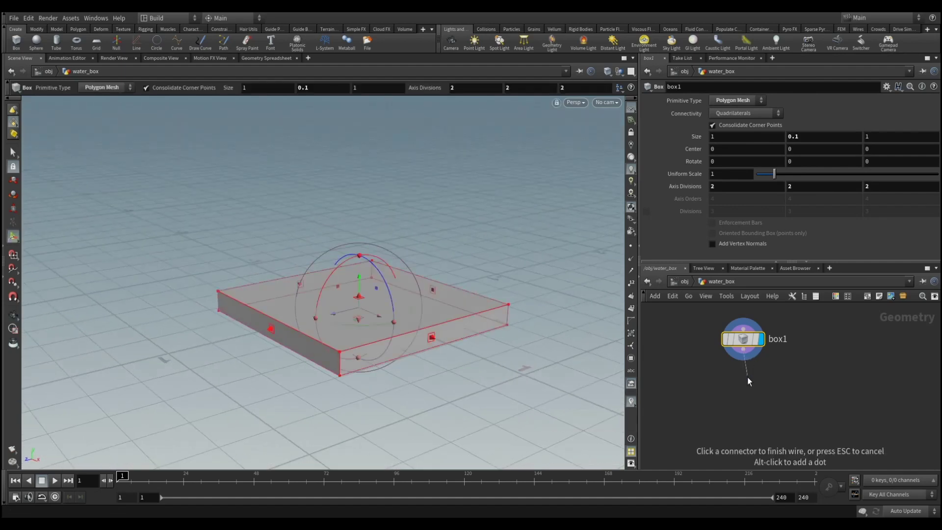
click(746, 377)
key(Escape)
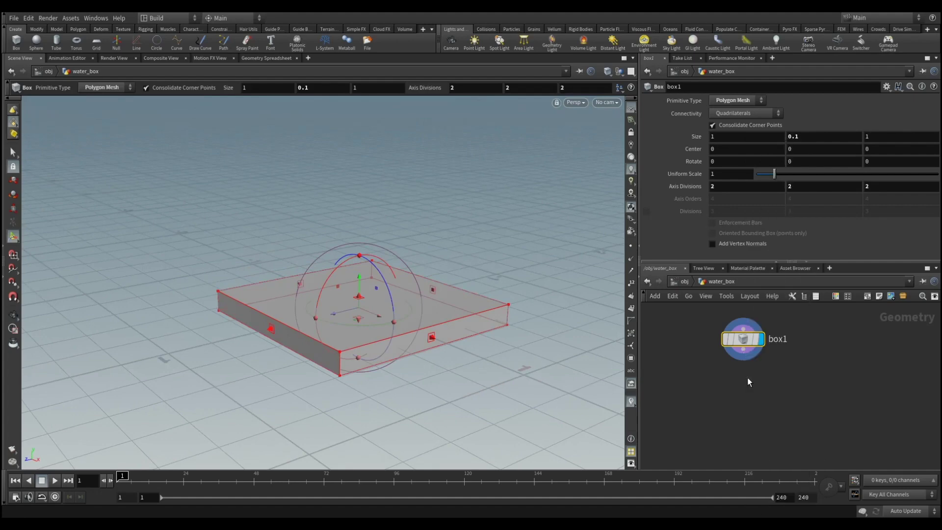
key(Escape)
mouse_move(427, 300)
mouse_down()
mouse_move(392, 248)
mouse_move(413, 298)
mouse_up()
key(Return)
mouse_move(810, 148)
middle_down()
mouse_move(836, 153)
mouse_move(824, 154)
middle_up()
alt+drag(418, 274, 396, 269)
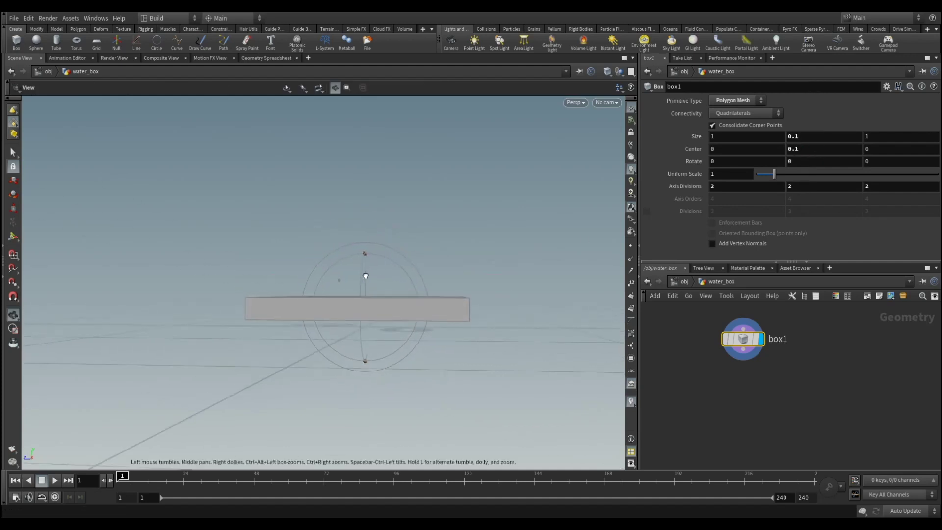
middle_drag(835, 146, 799, 172)
key(Escape)
mouse_move(431, 292)
mouse_down()
mouse_move(403, 252)
mouse_move(610, 343)
mouse_up()
key(Return)
- Add a Divide node after box1 and make it the displayed node
key(Tab)
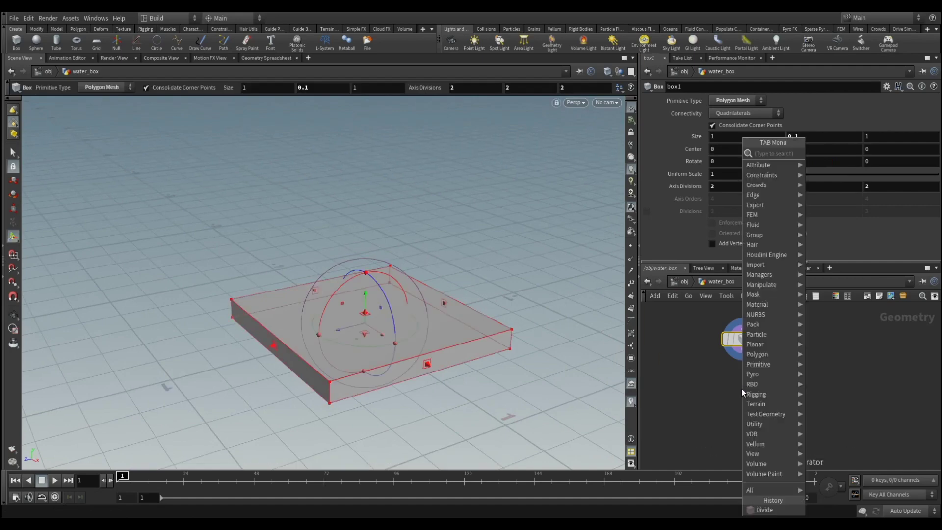
text(divi)
key(Return)
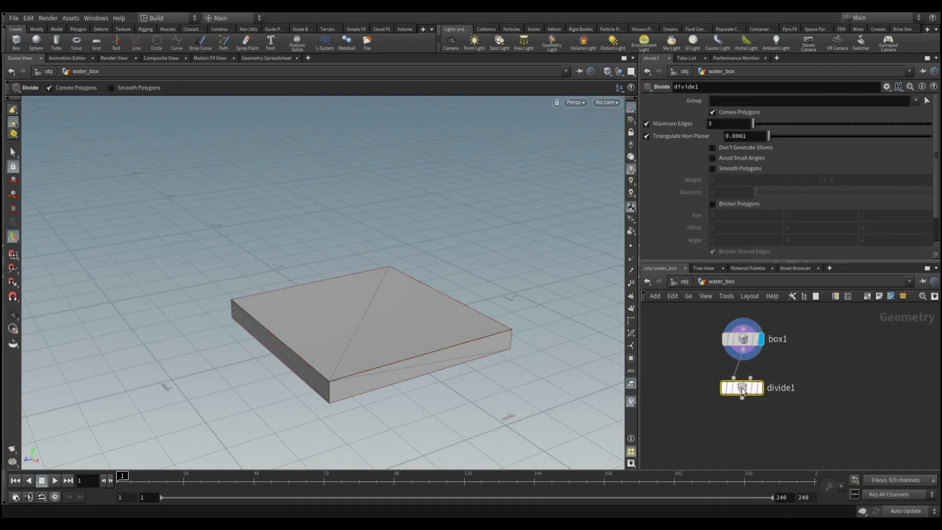
drag(741, 387, 741, 374)
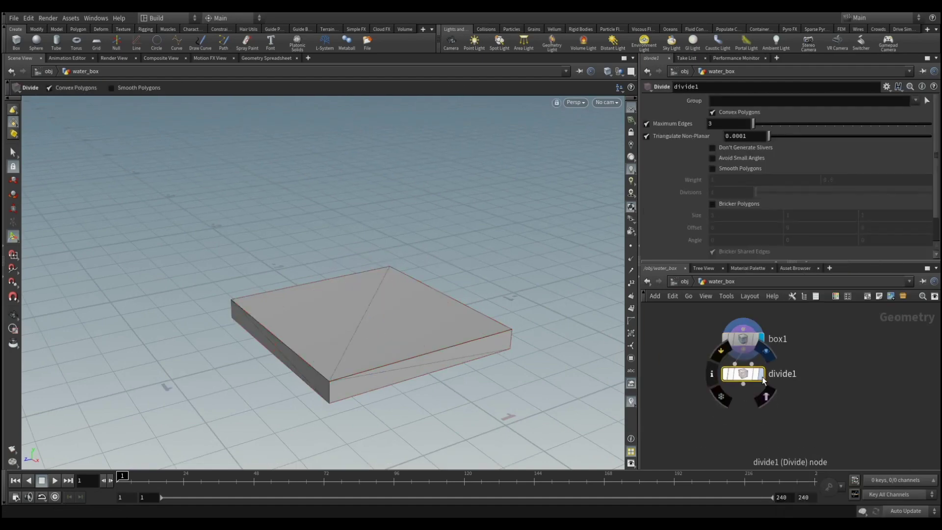
click(762, 377)
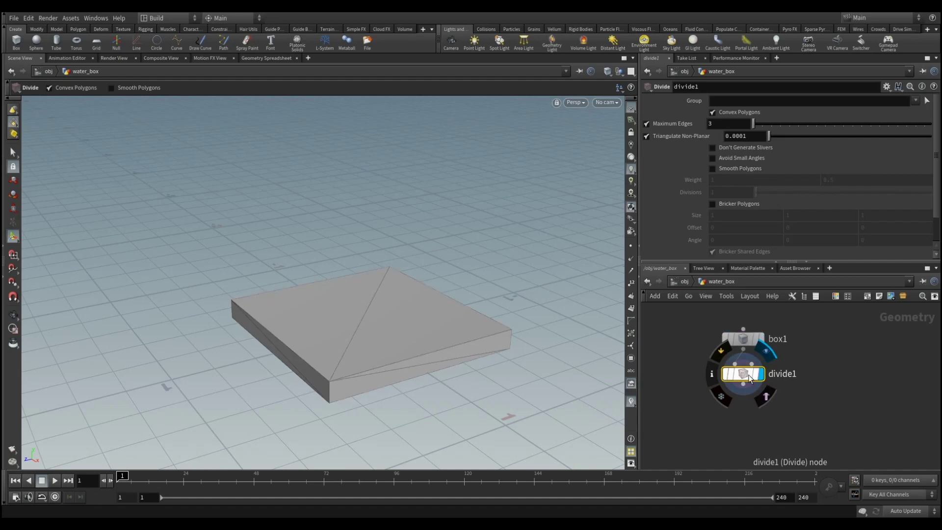
- Turn off Convex Polygons and enable Bricker Polygons with brick size 0.2
click(713, 113)
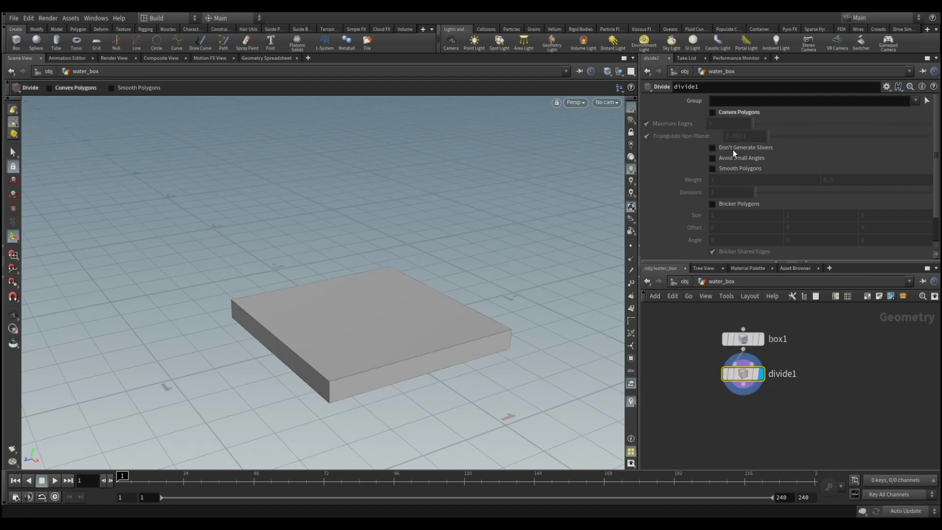
scroll(732, 150, down, 3)
click(712, 174)
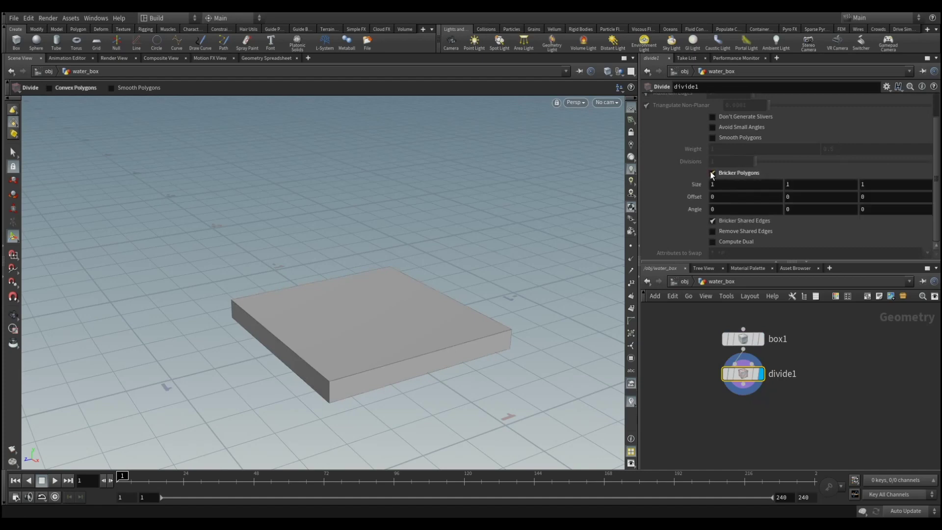
mouse_move(701, 184)
middle_down()
mouse_move(699, 197)
mouse_move(287, 189)
mouse_move(358, 185)
middle_up()
key(Escape)
mouse_move(438, 324)
mouse_down()
mouse_move(378, 351)
mouse_move(448, 293)
mouse_move(450, 311)
mouse_up()
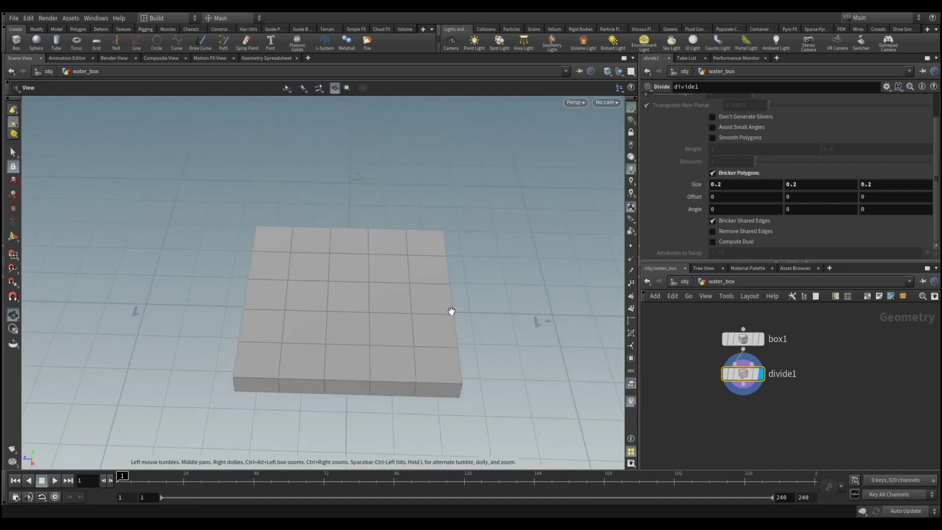
key(Return)
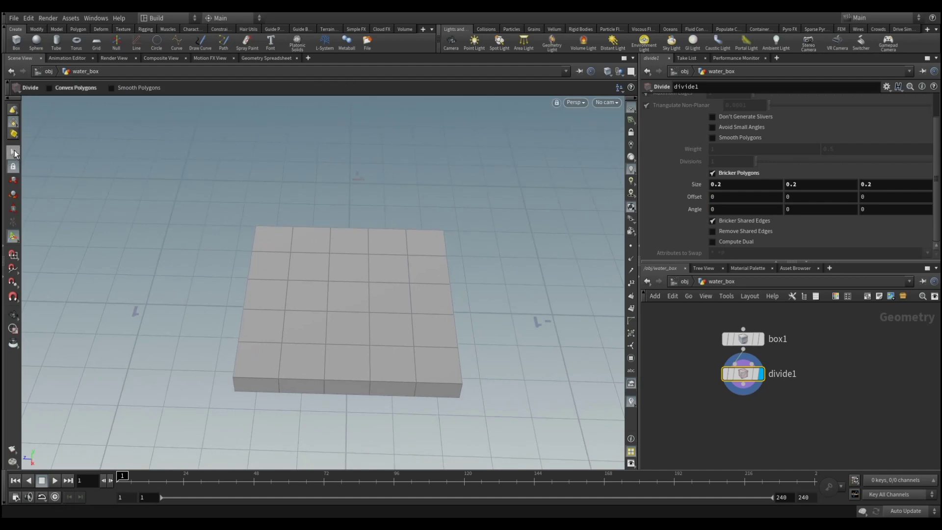
- Switch to edge selection and shift the first edge loop along the slab
click(13, 153)
right_click(17, 122)
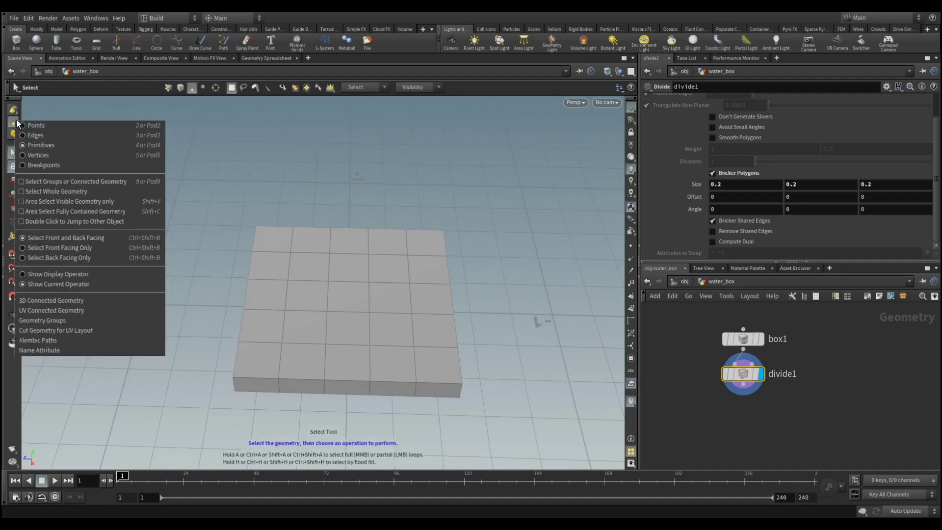
click(40, 135)
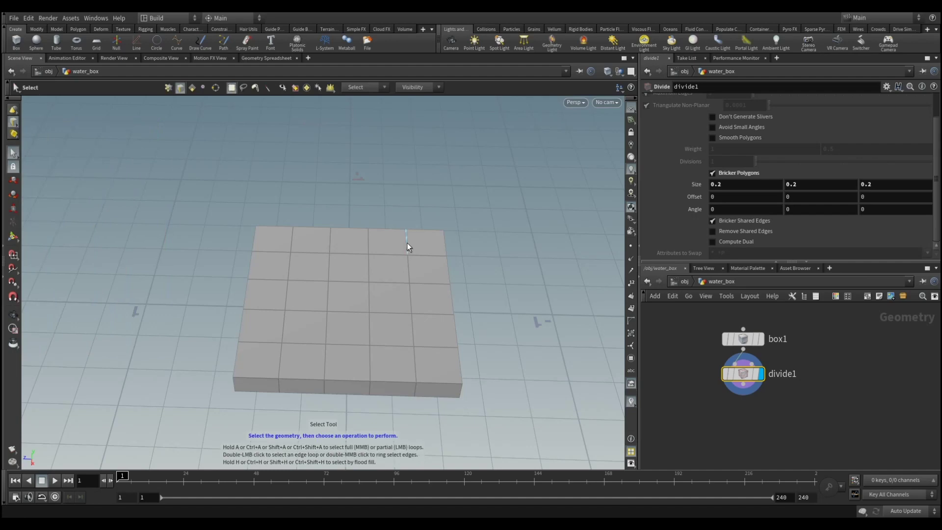
key(a)
alt+drag(411, 292, 385, 287)
key(t)
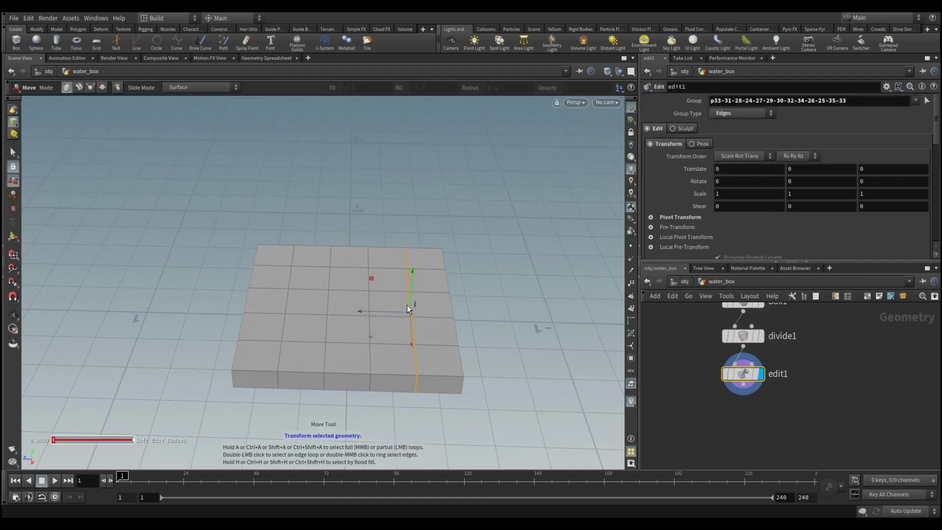
drag(383, 311, 407, 314)
- Select another edge loop and slide it slightly sideways
key(s)
alt+drag(309, 258, 311, 287)
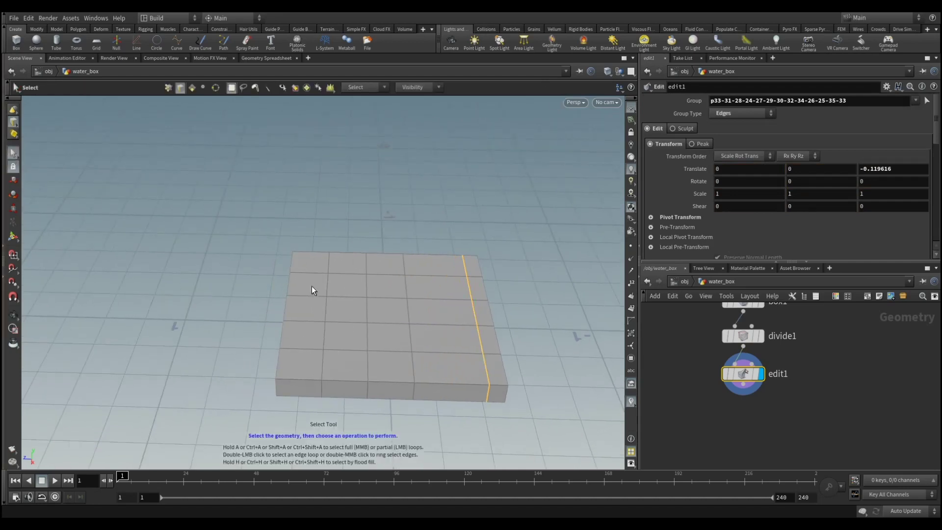
click(328, 273)
double_click(323, 339)
key(t)
drag(313, 316, 290, 316)
- Slide a third edge loop along X for uneven brick spacing
alt+drag(366, 292, 104, 184)
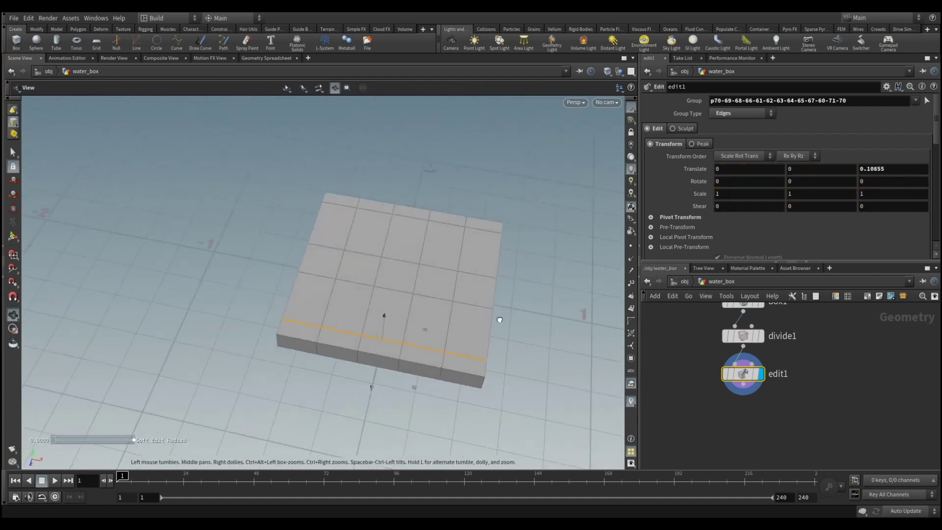
key(s)
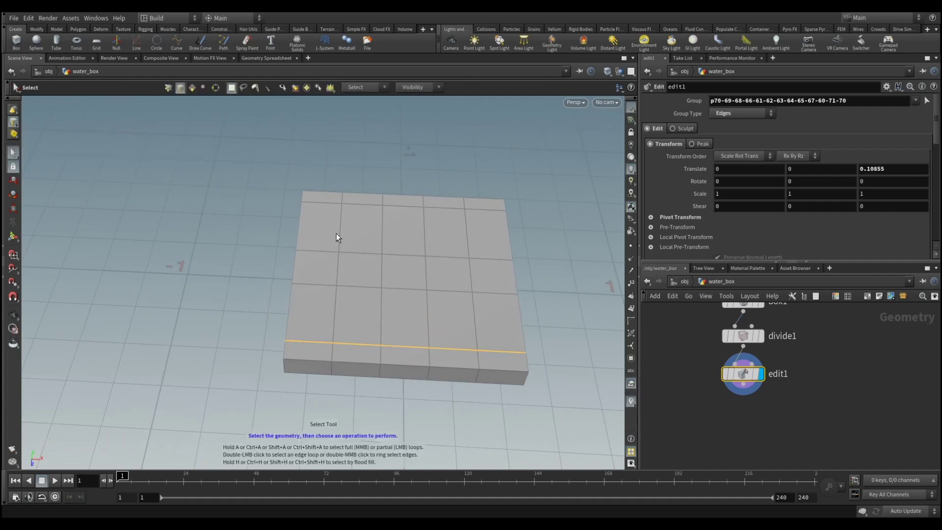
click(340, 200)
key(t)
mouse_move(369, 278)
mouse_down()
mouse_move(300, 253)
mouse_move(266, 252)
mouse_up()
key(Escape)
key(t)
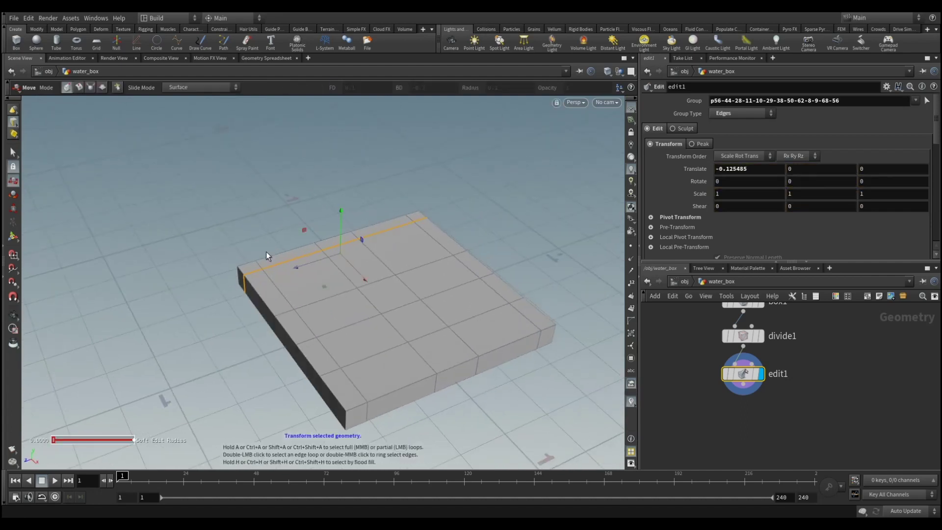
click(14, 151)
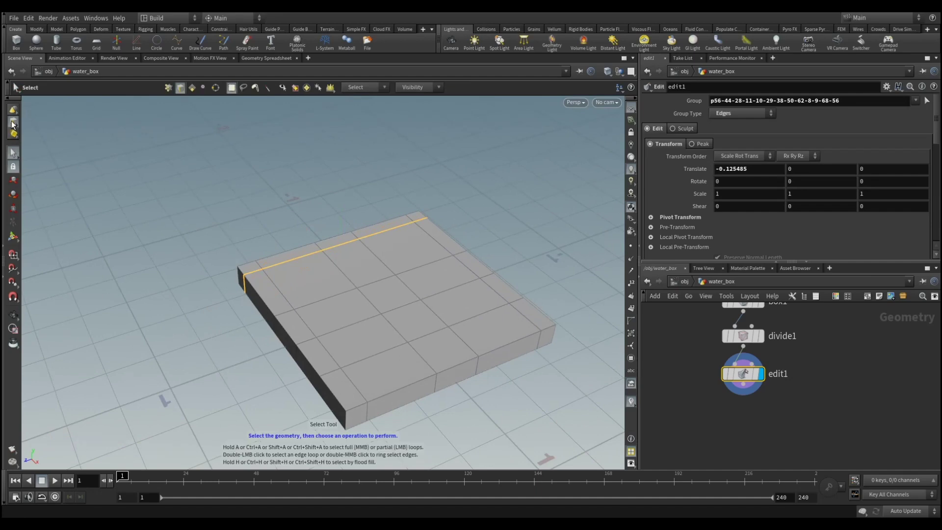
- Switch to face selection and pick the border faces around the box top
right_click(13, 123)
click(52, 147)
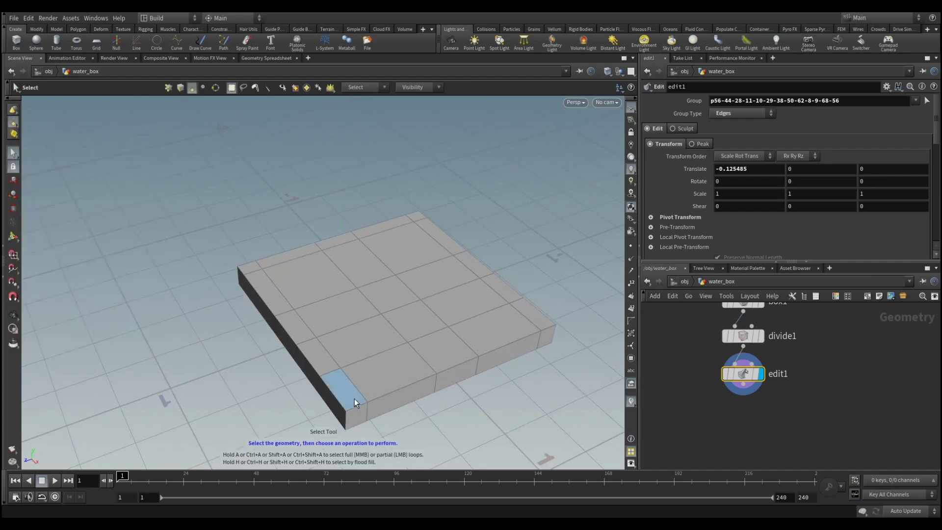
click(337, 379)
shift+click(318, 356)
shift+click(278, 255)
shift+click(331, 238)
shift+click(367, 227)
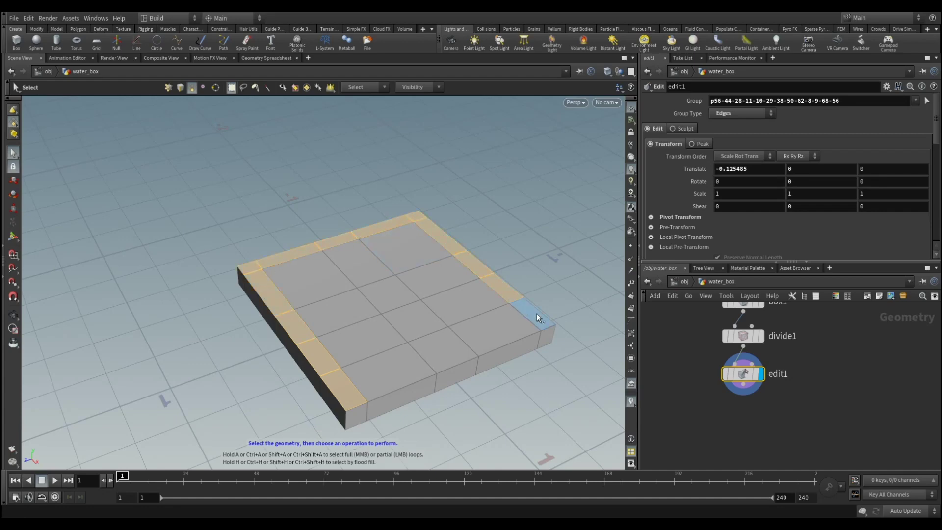
- Orbit around the box to check the border selection, then return to edge selection
key(Escape)
mouse_move(519, 378)
mouse_down()
mouse_move(455, 366)
mouse_move(446, 376)
mouse_up()
key(s)
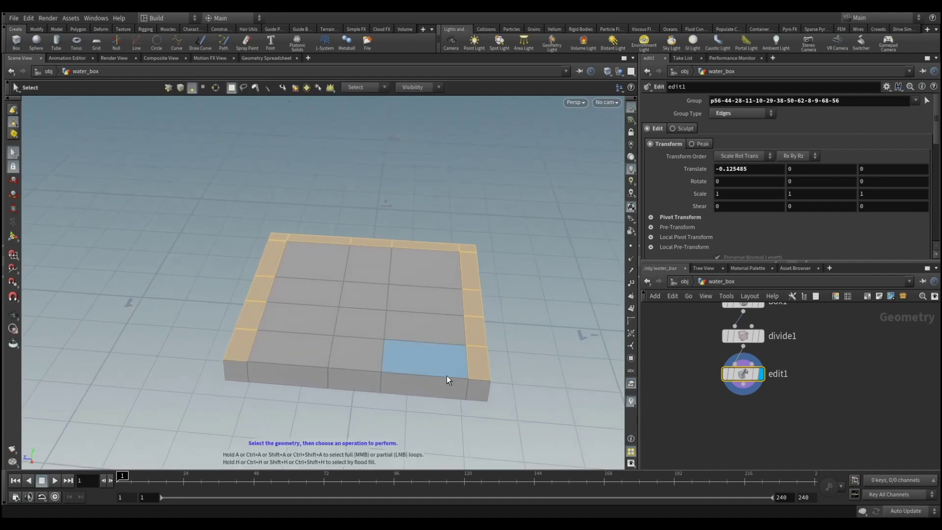
key(Escape)
drag(440, 381, 443, 421)
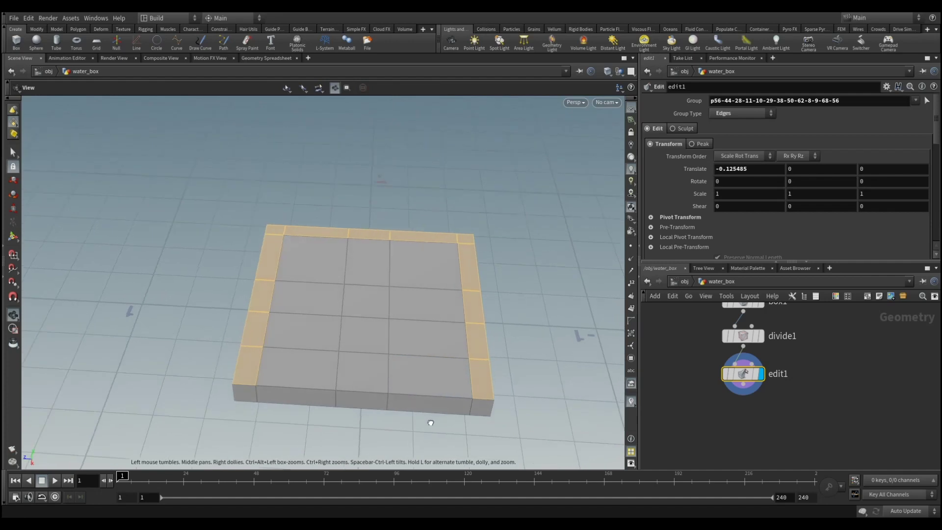
key(s)
key(Escape)
drag(434, 365, 391, 331)
key(s)
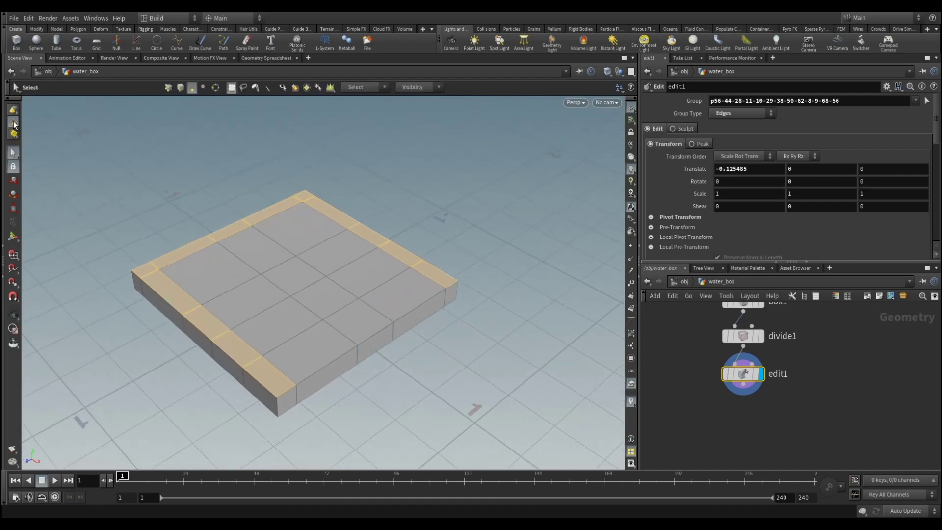
right_click(13, 122)
click(45, 135)
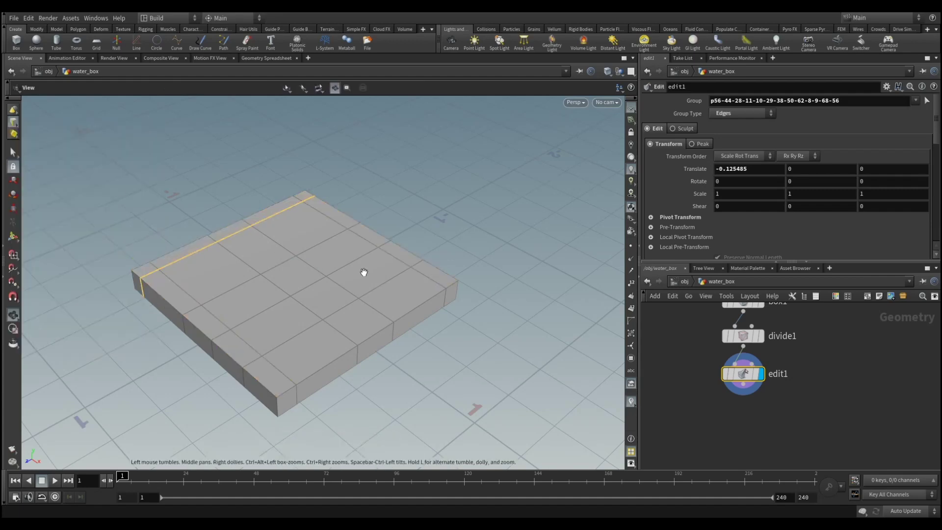
- Slide the edge loop across the box top toward the box's side
double_click(369, 295)
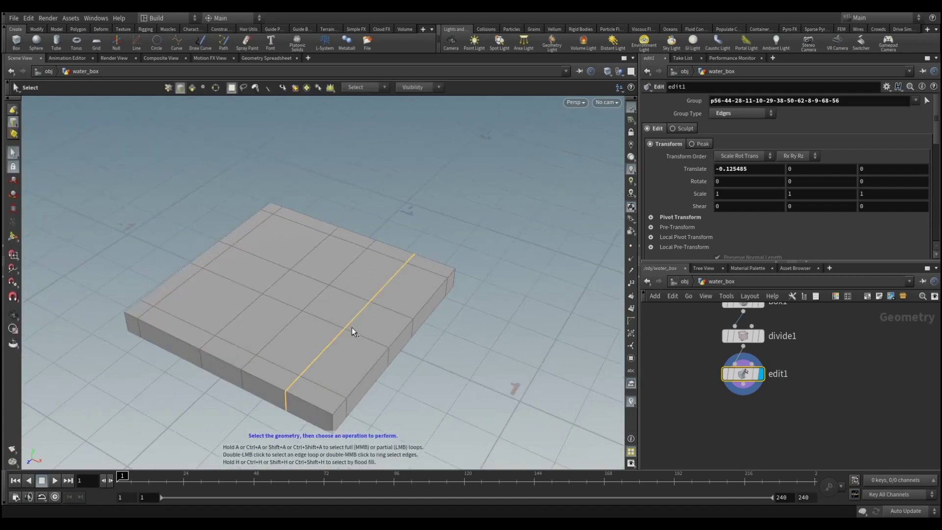
key(t)
mouse_move(387, 333)
mouse_down()
mouse_move(414, 351)
mouse_move(341, 316)
mouse_up()
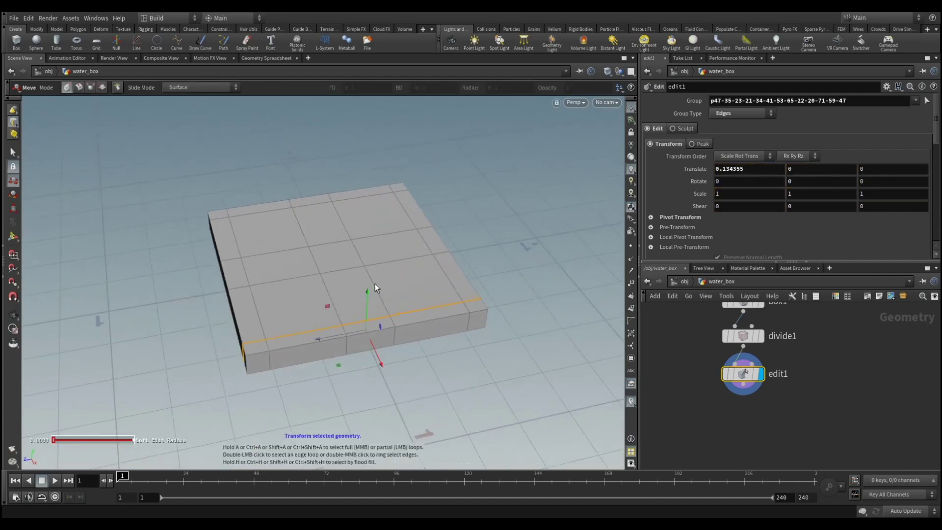
alt+drag(374, 283, 371, 289)
click(13, 152)
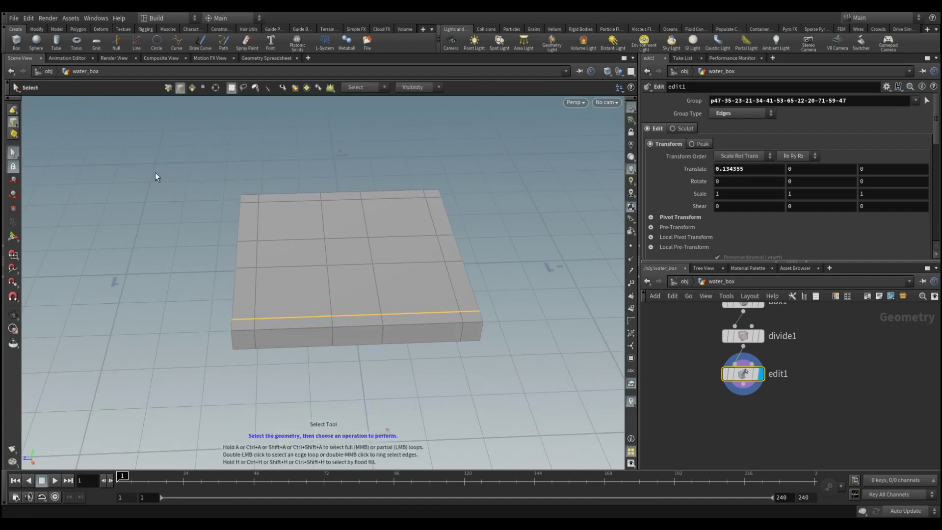
- Slide a vertical edge loop through the top sideways
double_click(378, 285)
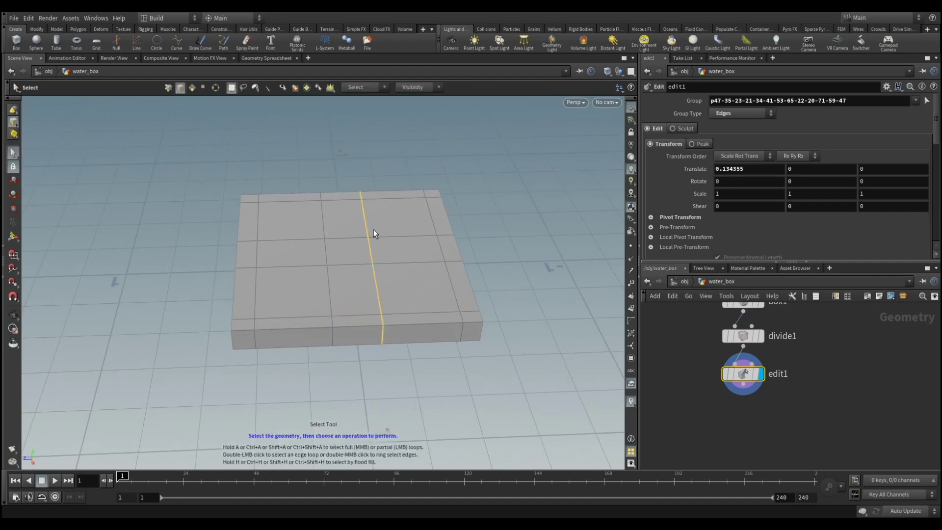
key(t)
drag(347, 255, 367, 259)
alt+drag(329, 286, 310, 275)
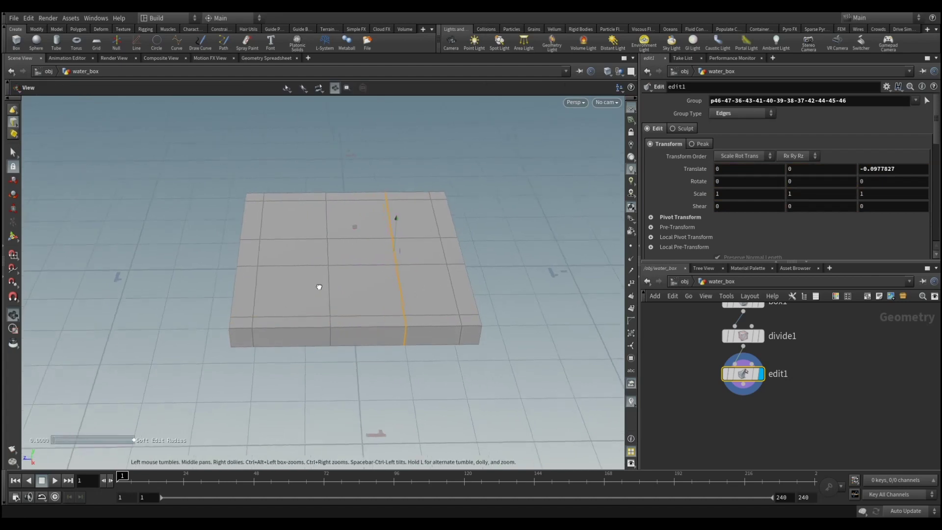
key(s)
- Move the left-side edge loop toward the left edge, Translate Z about 0.11955
double_click(330, 283)
key(t)
drag(310, 262, 280, 263)
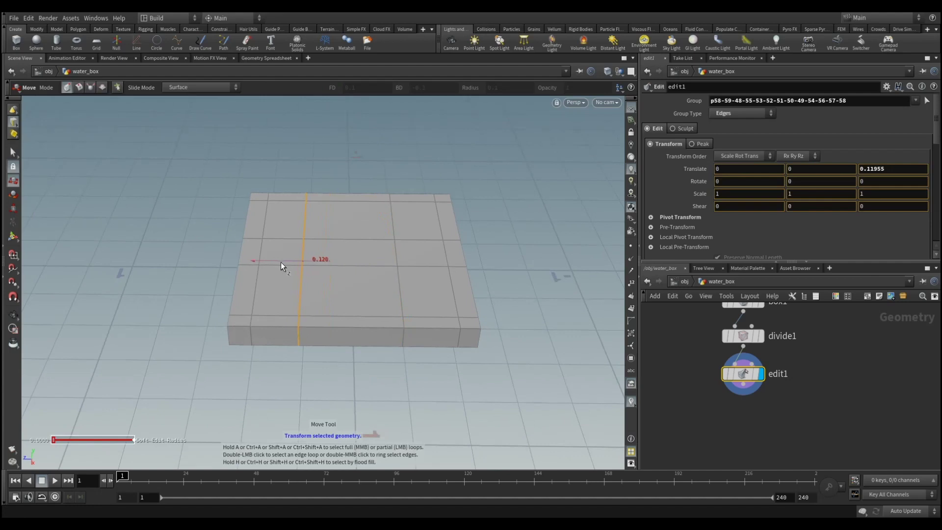
drag(281, 262, 282, 262)
alt+drag(353, 288, 363, 279)
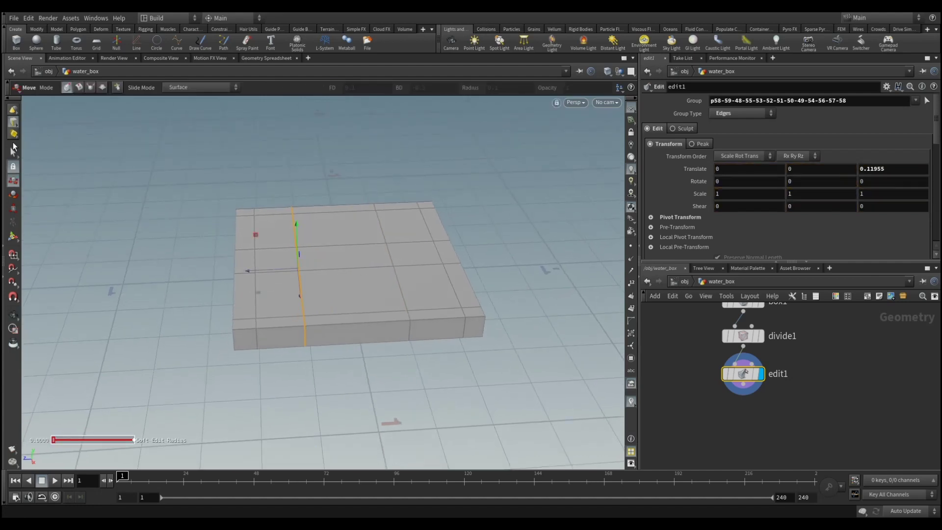
click(13, 151)
click(13, 121)
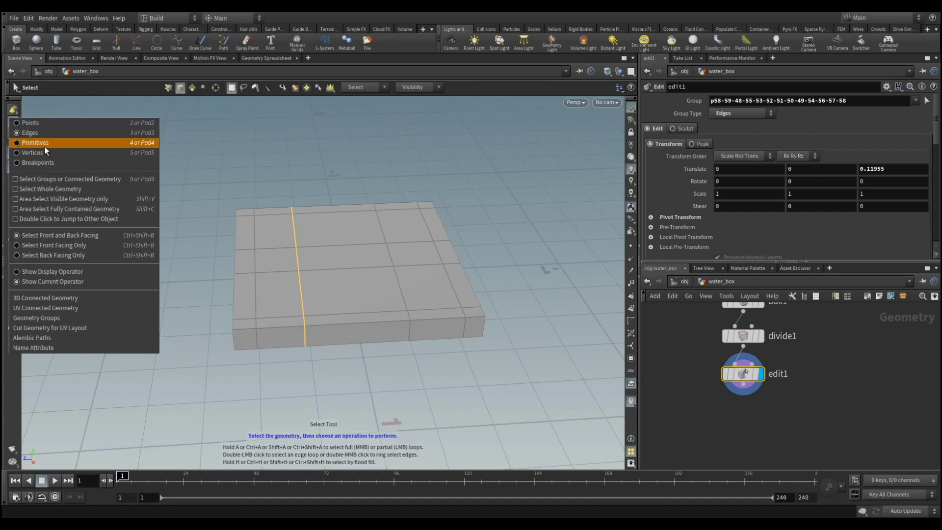
- Add a PolyExtrude operation to the selected border faces
click(45, 146)
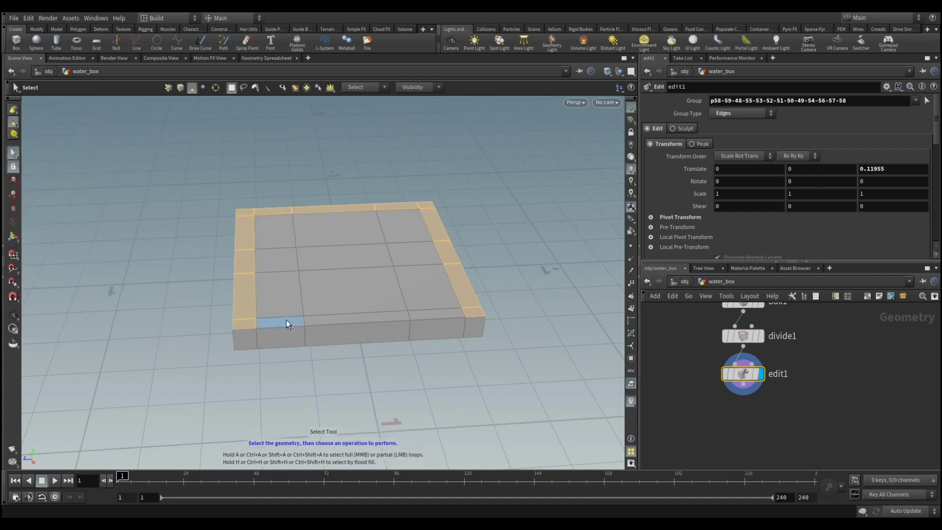
alt+drag(451, 361, 424, 242)
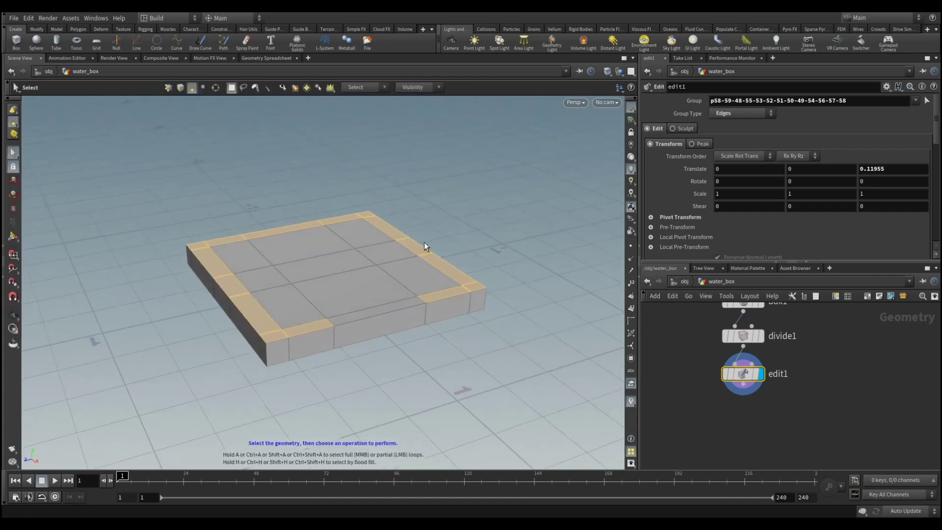
key(Tab)
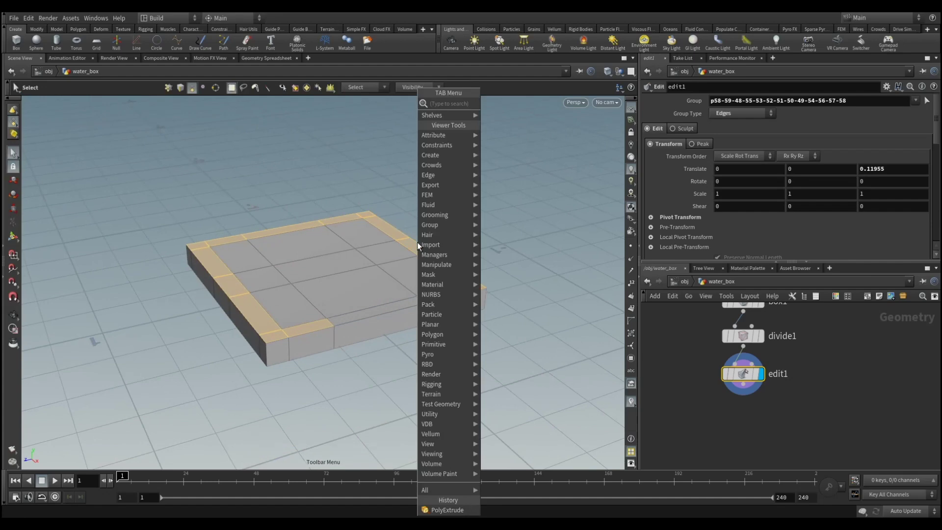
text(poly)
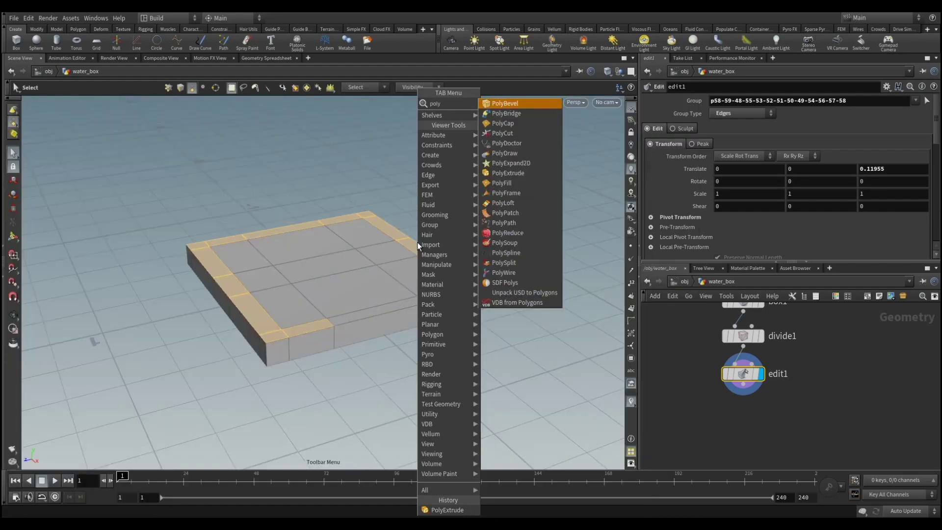
text( ex)
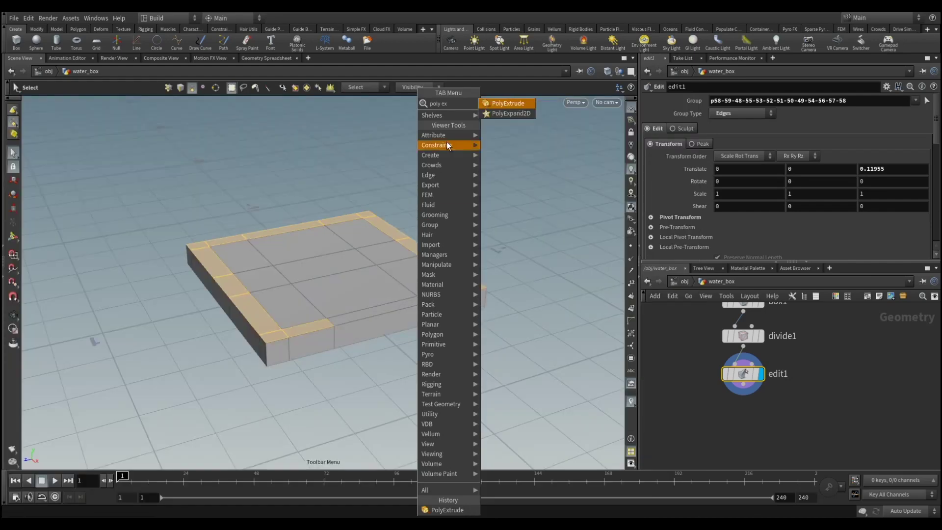
click(511, 103)
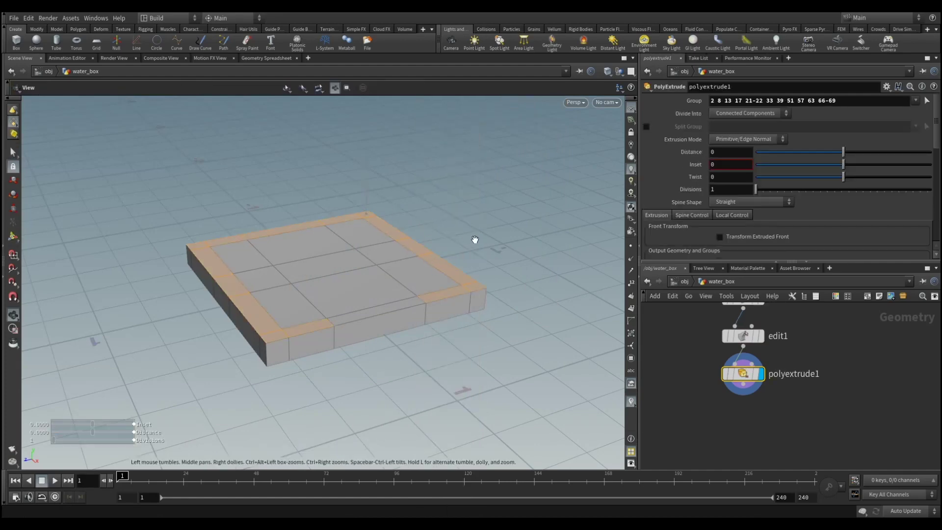
- Extrude the border faces up into tray walls, Distance about 0.15
scroll(818, 351, down, 2)
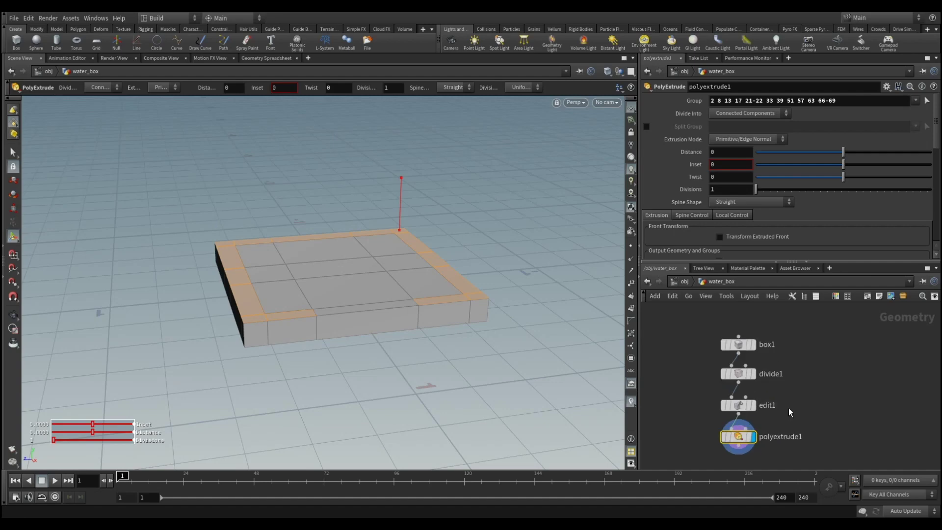
key(Escape)
mouse_move(463, 235)
mouse_down()
mouse_move(478, 281)
mouse_move(525, 277)
mouse_move(500, 261)
mouse_up()
key(Return)
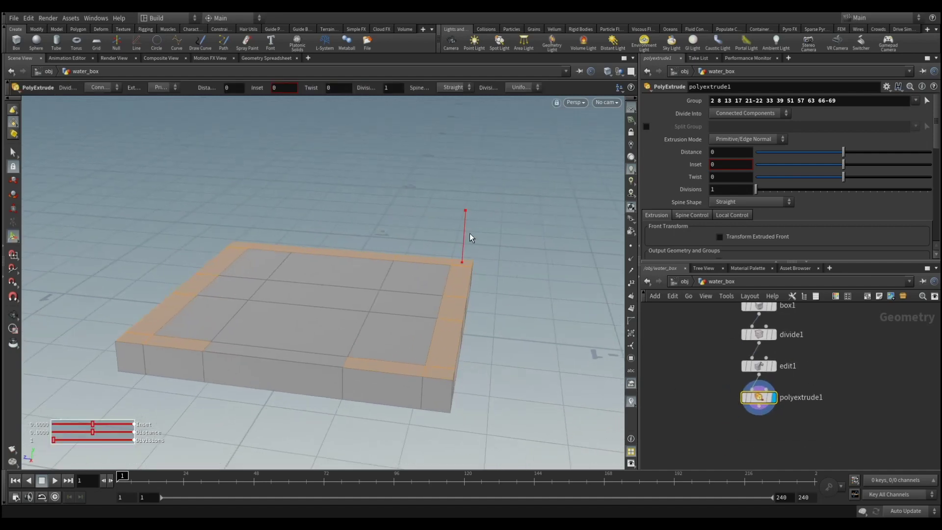
drag(465, 243, 467, 212)
key(Escape)
mouse_move(480, 256)
mouse_down()
mouse_move(553, 216)
mouse_move(536, 204)
mouse_move(496, 216)
mouse_up()
key(Return)
mouse_move(447, 247)
mouse_down()
mouse_move(448, 218)
mouse_move(482, 309)
mouse_move(463, 326)
mouse_move(430, 316)
mouse_move(380, 265)
mouse_move(230, 325)
mouse_move(389, 330)
mouse_move(385, 300)
mouse_move(353, 242)
mouse_move(328, 230)
mouse_move(326, 210)
mouse_move(326, 231)
mouse_up()
key(Escape)
key(Return)
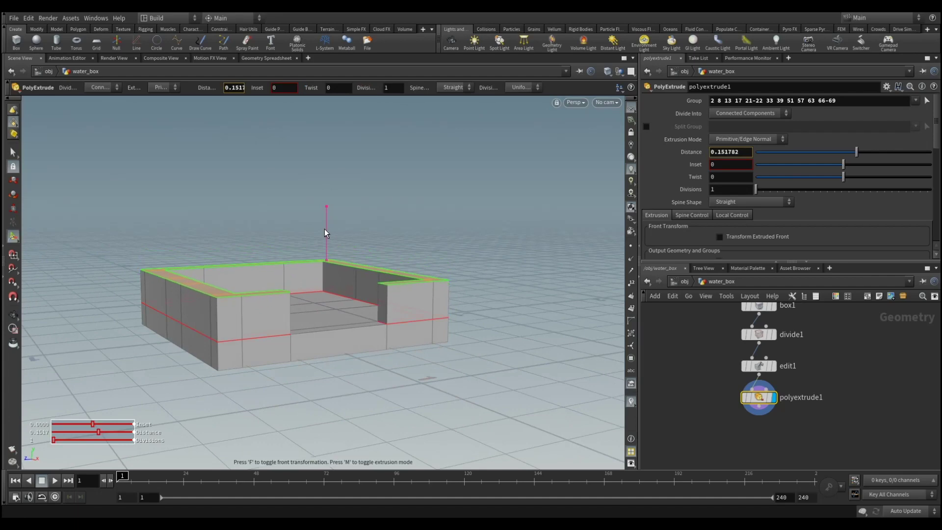
key(Escape)
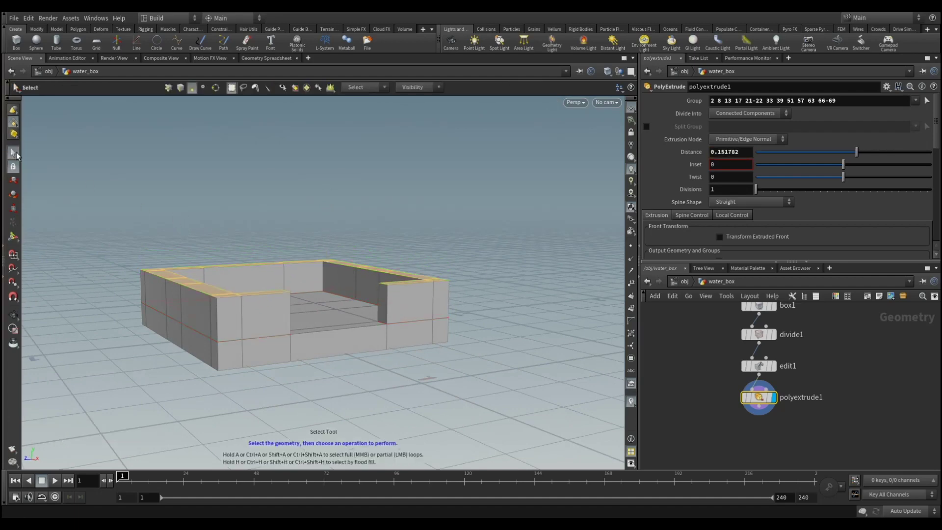
mouse_move(398, 203)
mouse_down()
mouse_move(411, 283)
mouse_move(423, 245)
mouse_move(311, 210)
mouse_move(456, 225)
mouse_move(452, 248)
mouse_move(393, 256)
mouse_up()
- Copy the box1-to-polyextrude1 chain and paste a duplicate (box2, divide2, edit2, polyextrude2)
key(s)
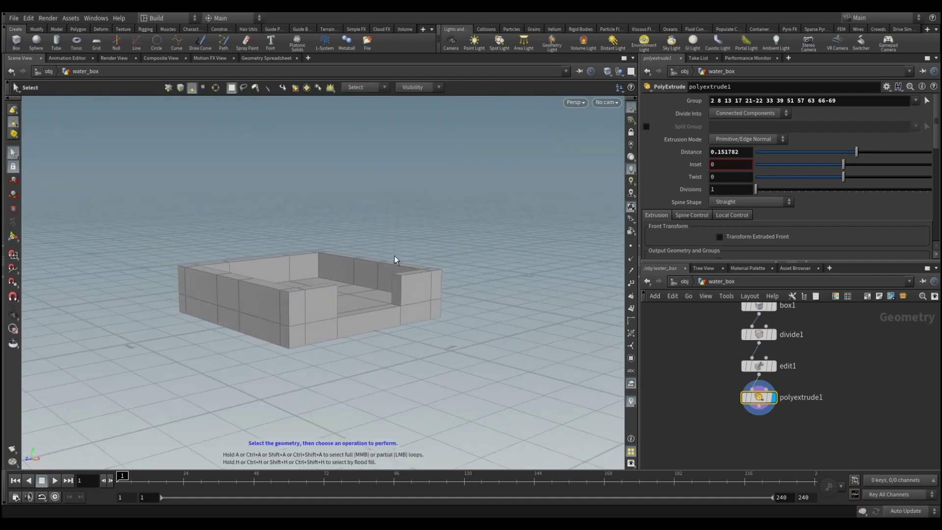
middle_drag(834, 333, 784, 361)
scroll(768, 363, down, 3)
scroll(775, 353, up, 1)
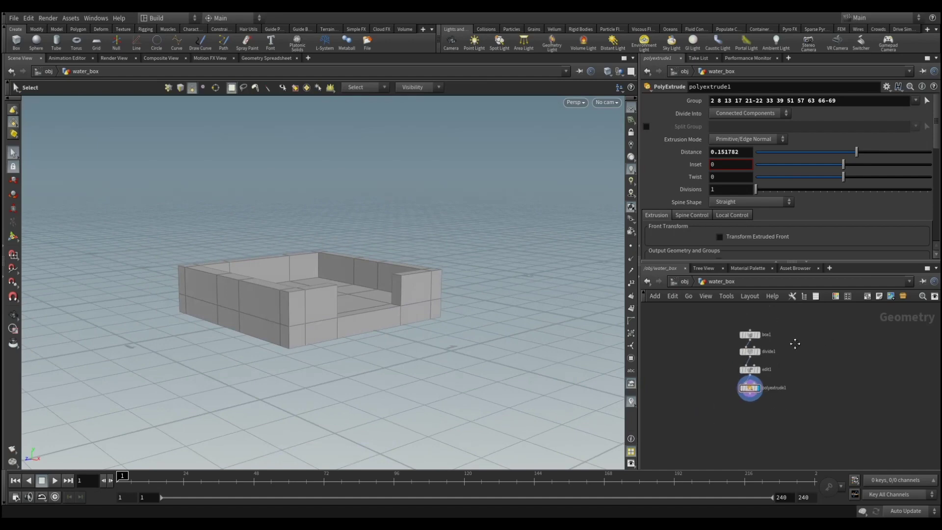
scroll(789, 360, up, 1)
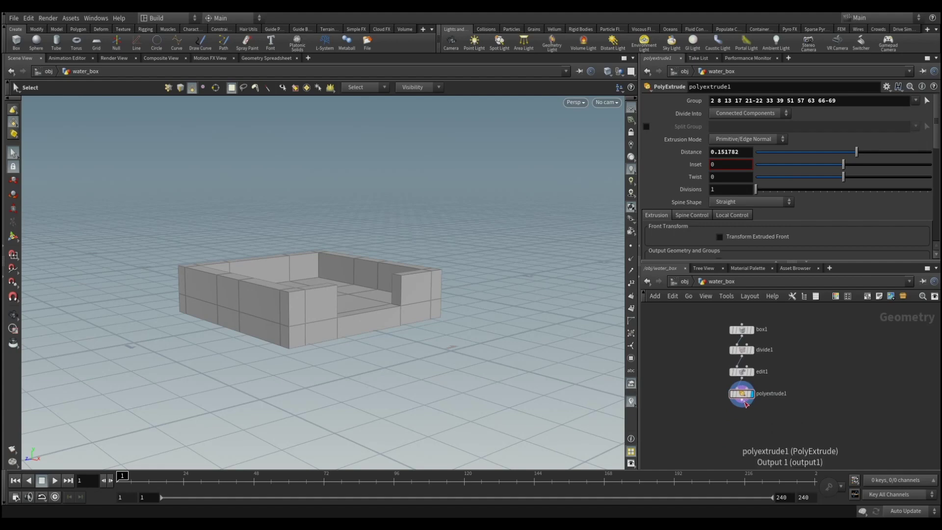
click(746, 405)
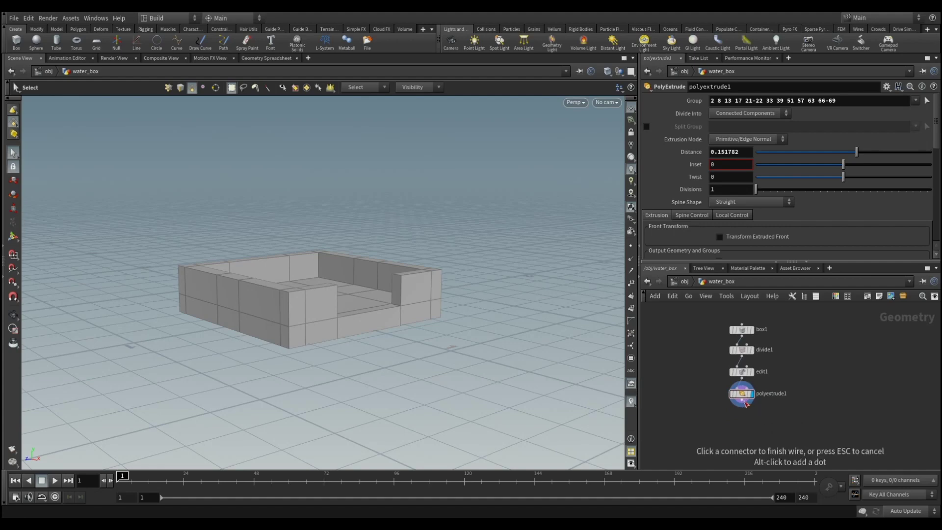
drag(801, 428, 706, 321)
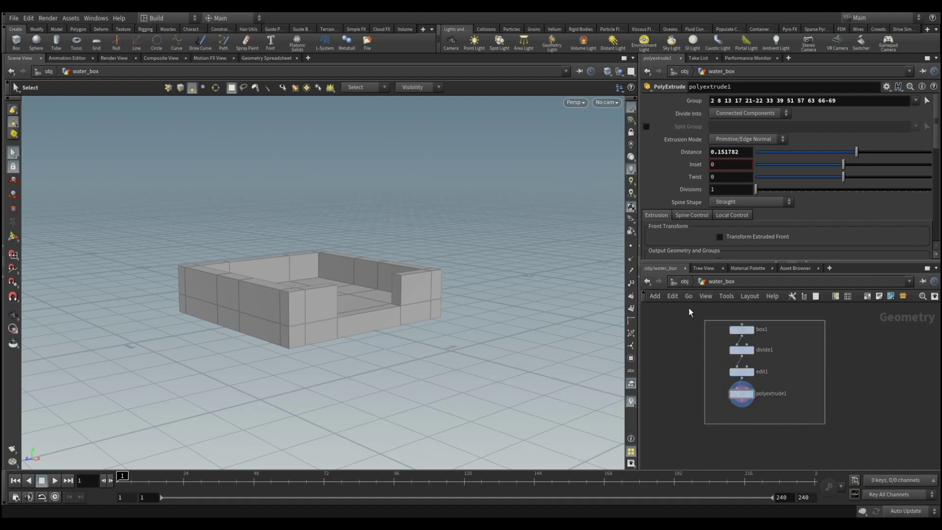
key(ctrl+c)
key(ctrl+v)
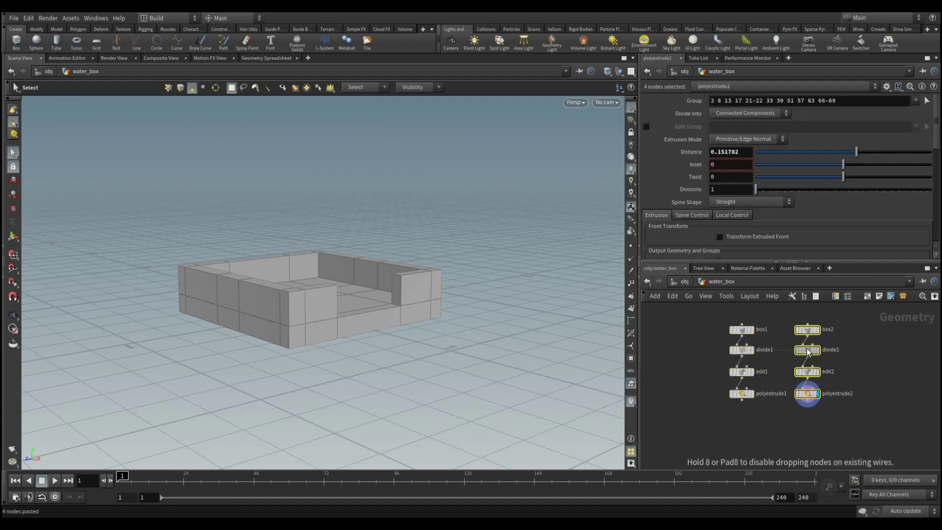
click(838, 390)
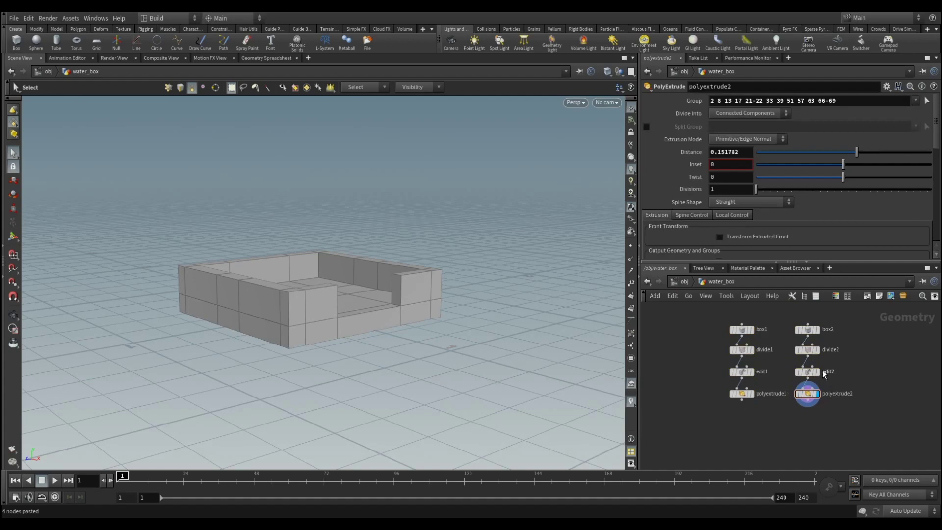
click(809, 401)
- Add a Transform node after polyextrude2 that lifts the copied tray 0.6 units in Y
key(Tab)
text(transform)
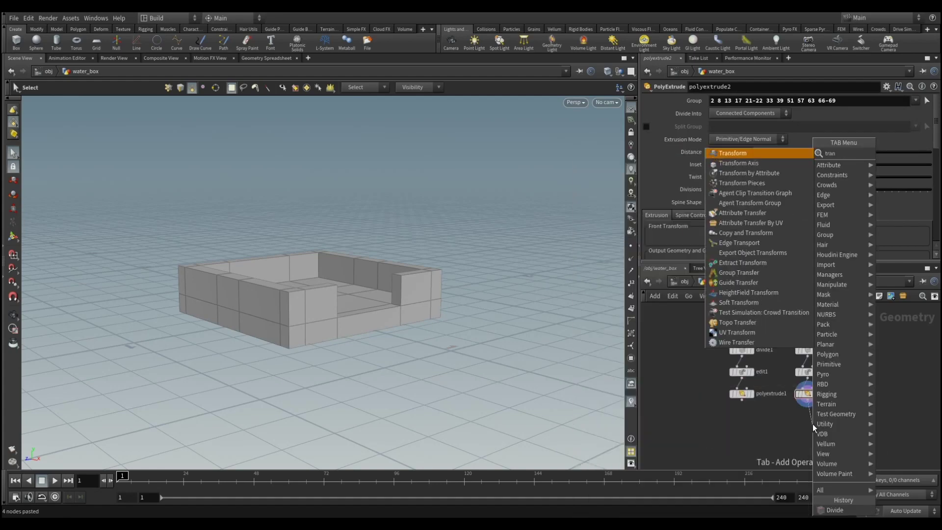
key(Return)
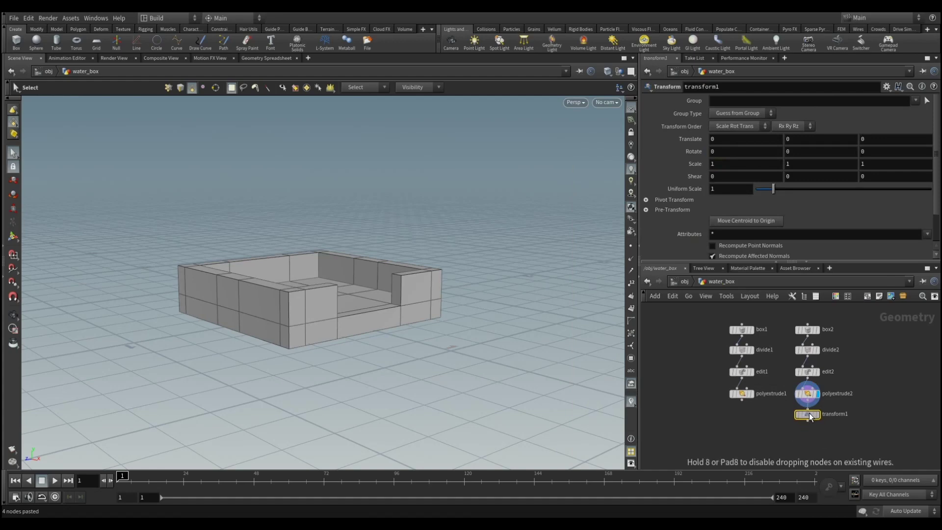
click(808, 411)
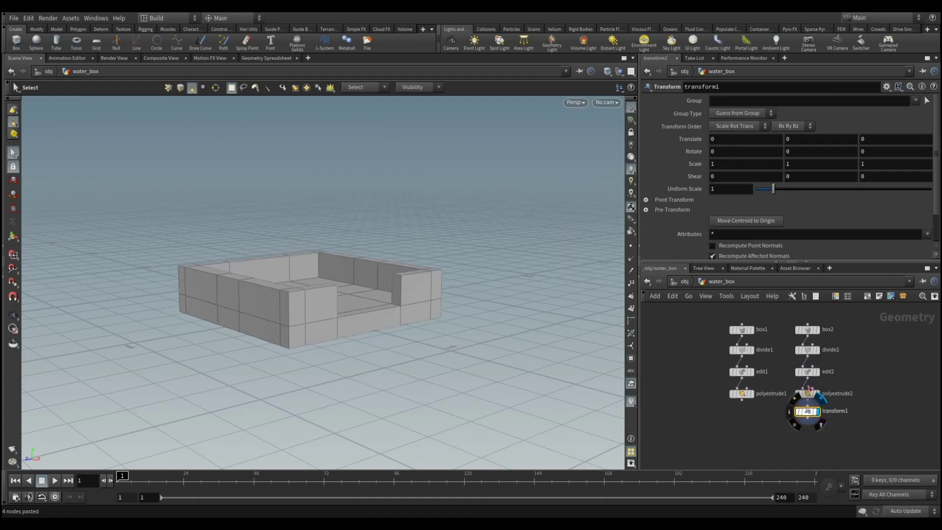
middle_drag(785, 139, 794, 266)
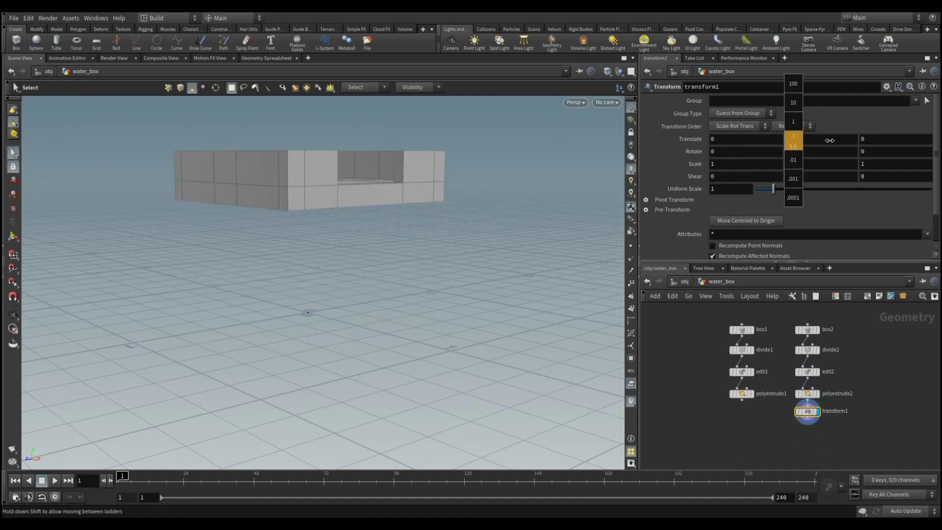
- Show all objects in the viewport and make room in the network around polyextrude1
click(743, 395)
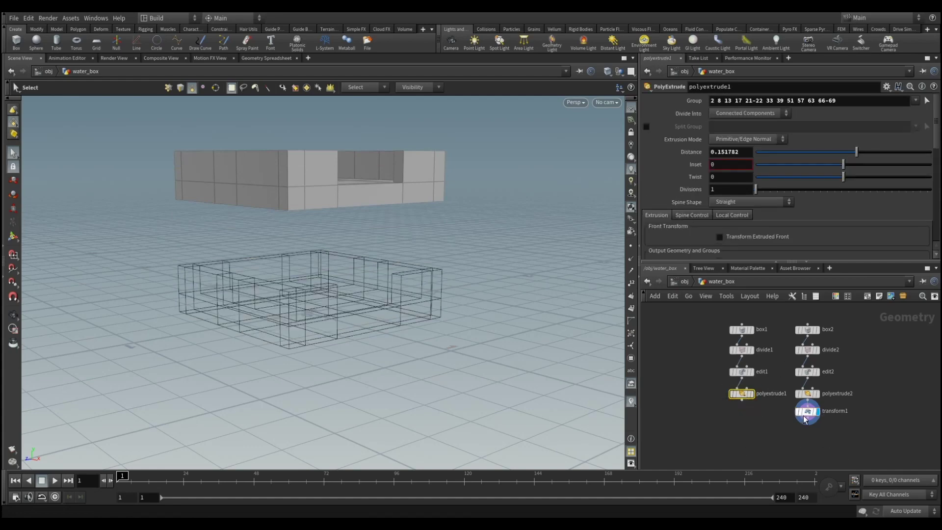
click(620, 73)
click(639, 82)
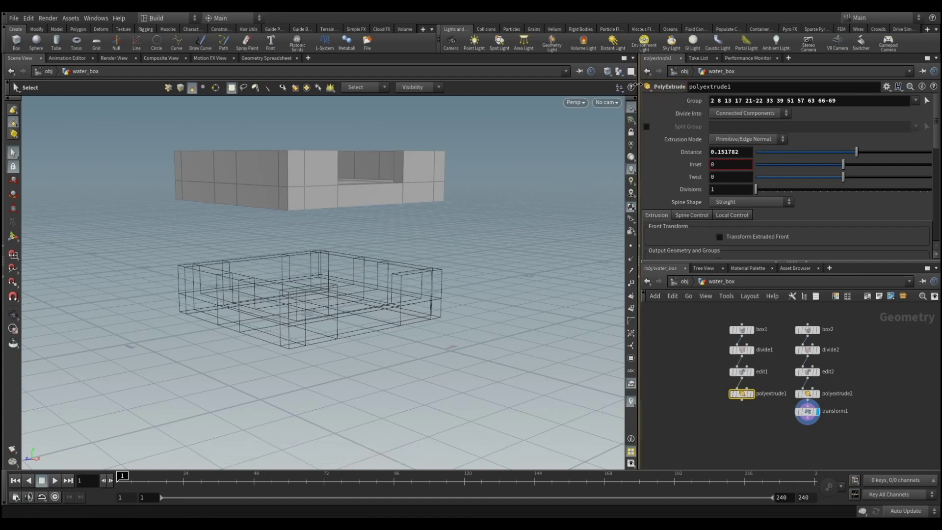
mouse_move(451, 321)
alt+mouse_down()
mouse_move(364, 283)
mouse_move(406, 311)
alt+mouse_up()
click(782, 437)
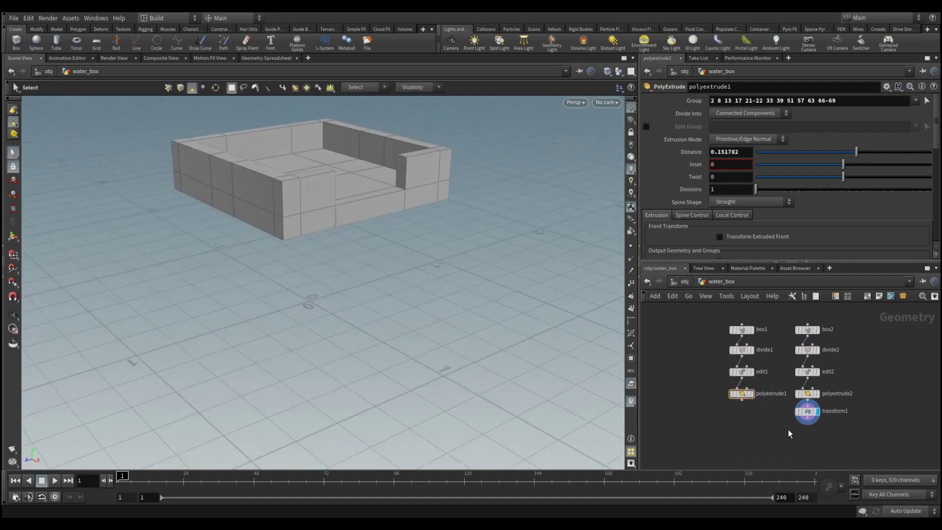
middle_drag(782, 436, 778, 406)
- Create merge1 from polyextrude1's output and wire transform1 in as its second input
click(754, 405)
text(merge)
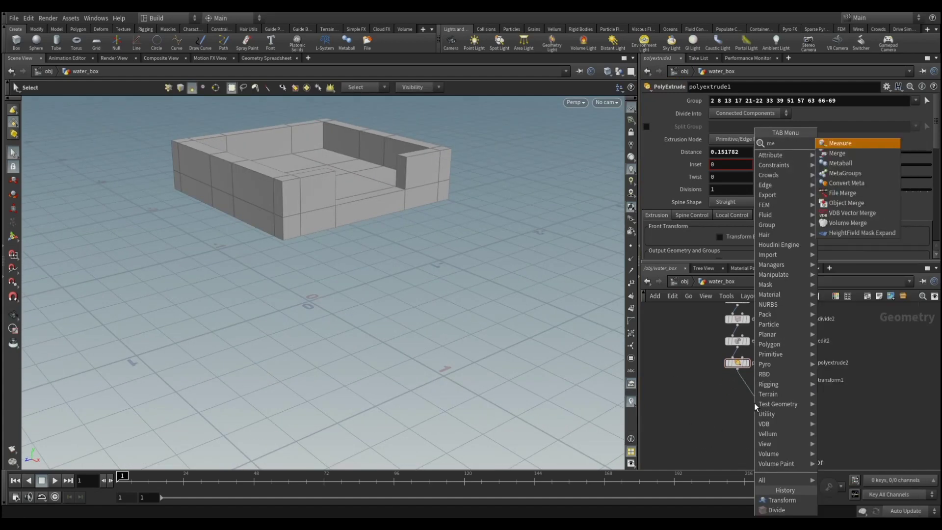
key(Return)
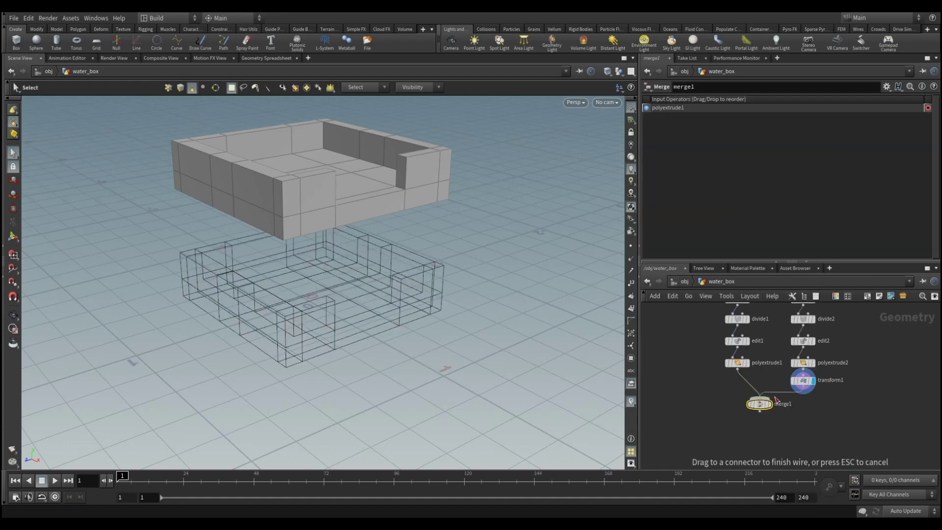
click(774, 398)
click(773, 404)
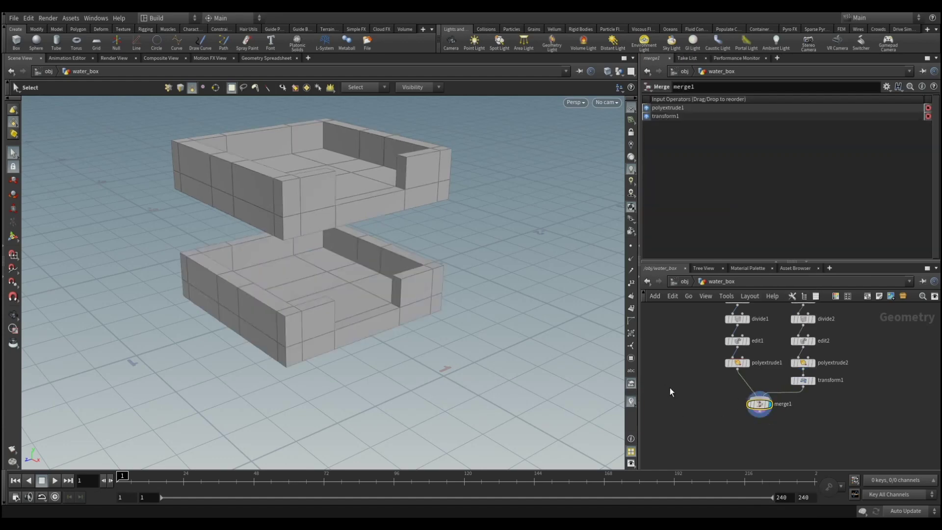
click(373, 299)
mouse_move(393, 298)
mouse_down()
mouse_move(437, 361)
mouse_move(457, 326)
mouse_move(473, 362)
mouse_move(619, 374)
mouse_up()
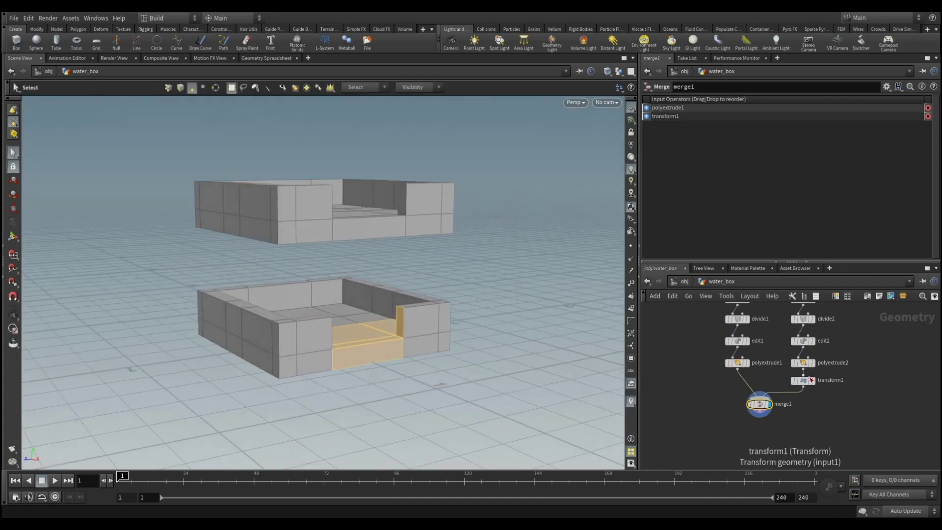
click(811, 379)
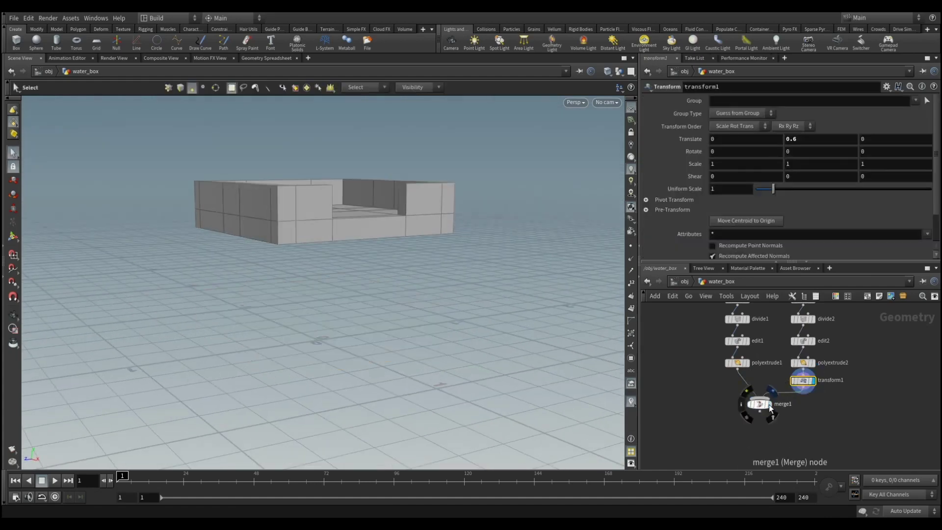
- Display merge1, then lower the upper tray onto the bottom one and shrink it to 0.6
click(769, 404)
middle_drag(802, 141, 647, 206)
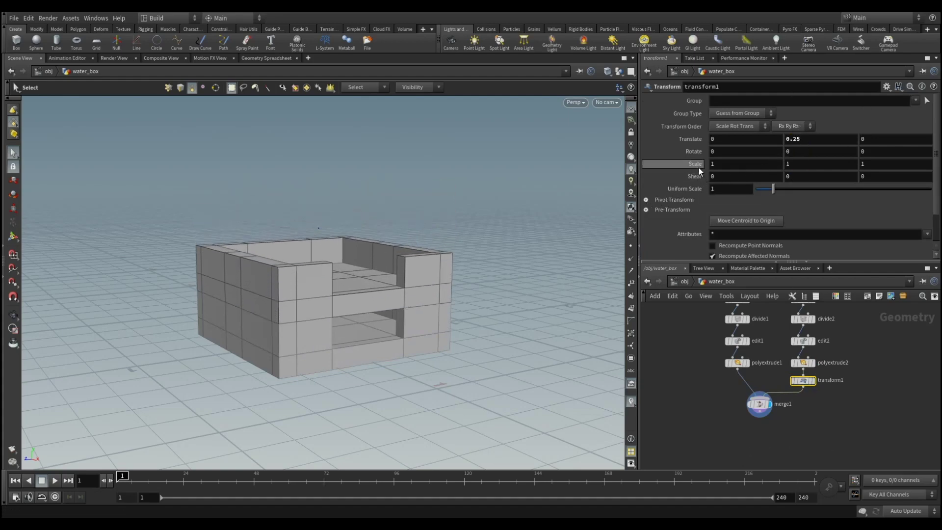
middle_drag(698, 166, 673, 184)
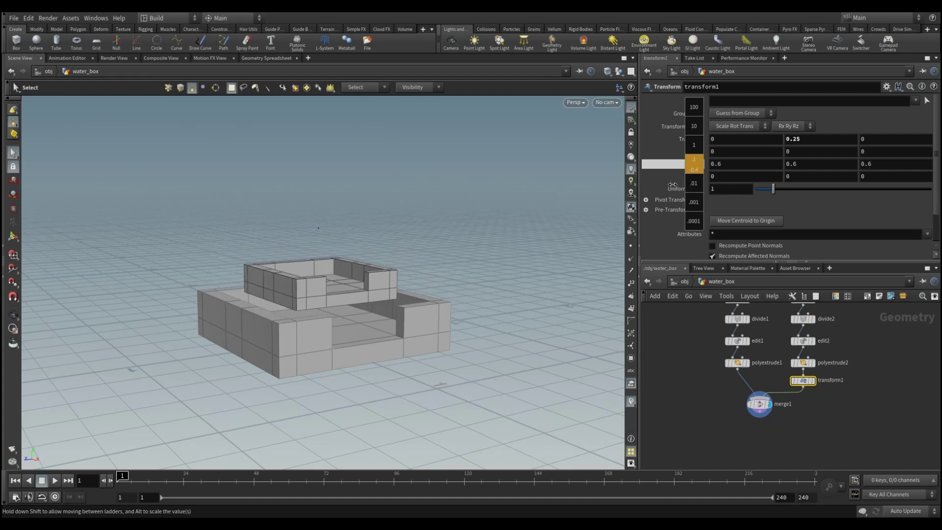
key(Escape)
mouse_move(445, 285)
mouse_down()
mouse_move(333, 231)
mouse_move(372, 276)
mouse_move(258, 274)
mouse_move(315, 263)
mouse_up()
mouse_move(315, 263)
right_down()
mouse_move(492, 301)
mouse_move(442, 275)
right_up()
mouse_move(441, 275)
mouse_down()
mouse_move(431, 309)
mouse_move(441, 311)
mouse_up()
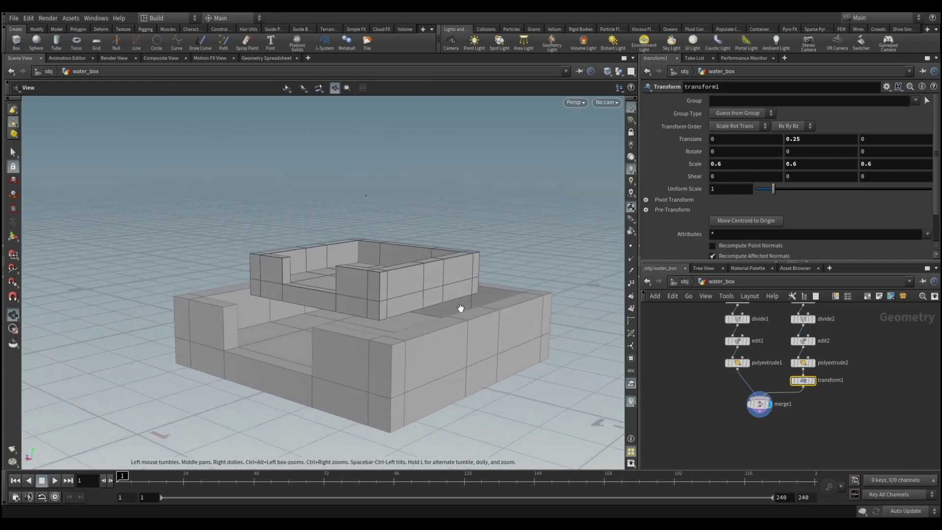
key(s)
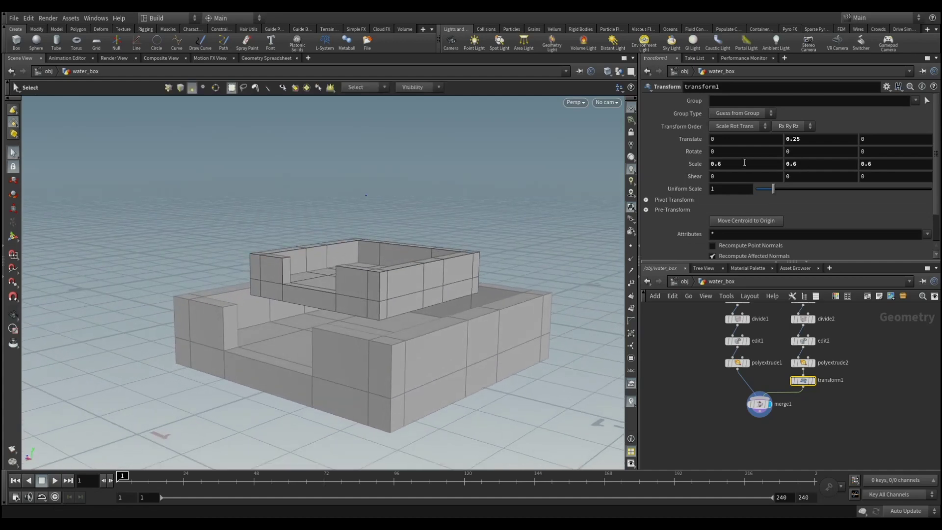
- Rotate the upper tray 33.6° about Y, scale it to 0.8, and offset it to X -0.3, Z 0.3
middle_drag(807, 151, 883, 150)
alt+drag(429, 237, 421, 314)
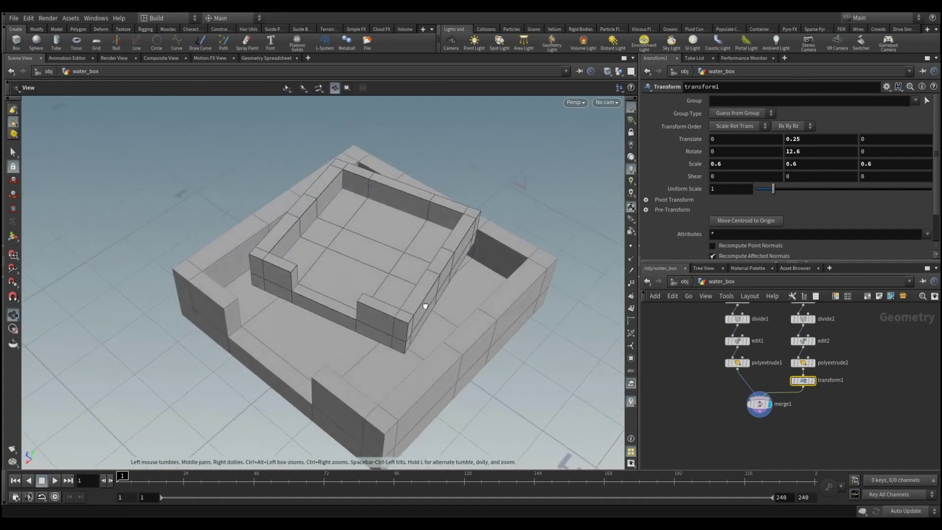
middle_drag(810, 151, 803, 158)
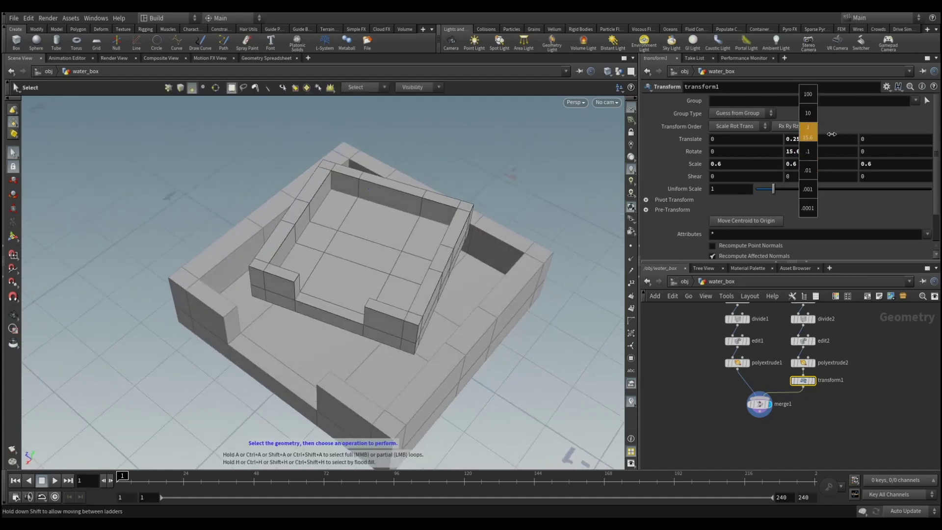
mouse_move(693, 173)
middle_down()
mouse_move(710, 168)
mouse_move(694, 168)
middle_up()
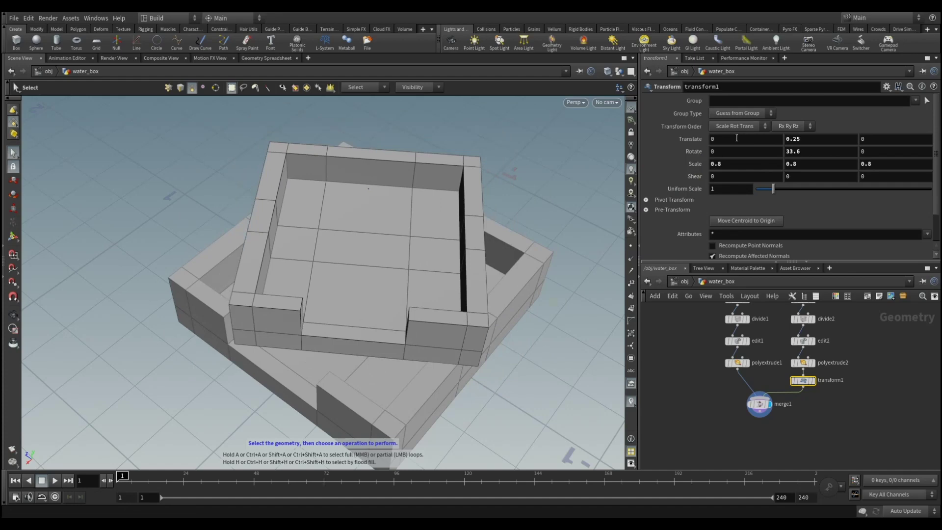
middle_drag(736, 138, 738, 142)
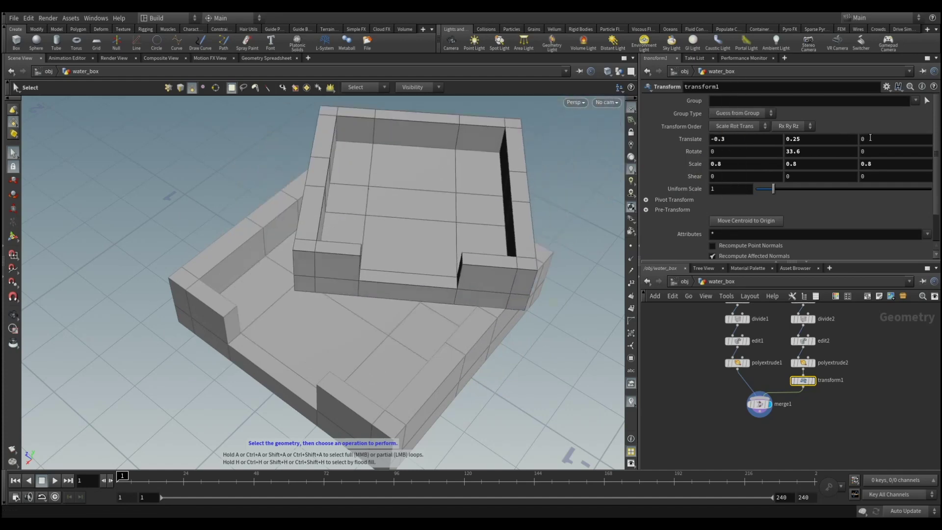
middle_drag(869, 138, 878, 142)
mouse_move(522, 217)
mouse_down()
mouse_move(479, 210)
mouse_move(557, 189)
mouse_move(489, 220)
mouse_move(372, 220)
mouse_move(458, 193)
mouse_move(459, 247)
mouse_move(434, 220)
mouse_up()
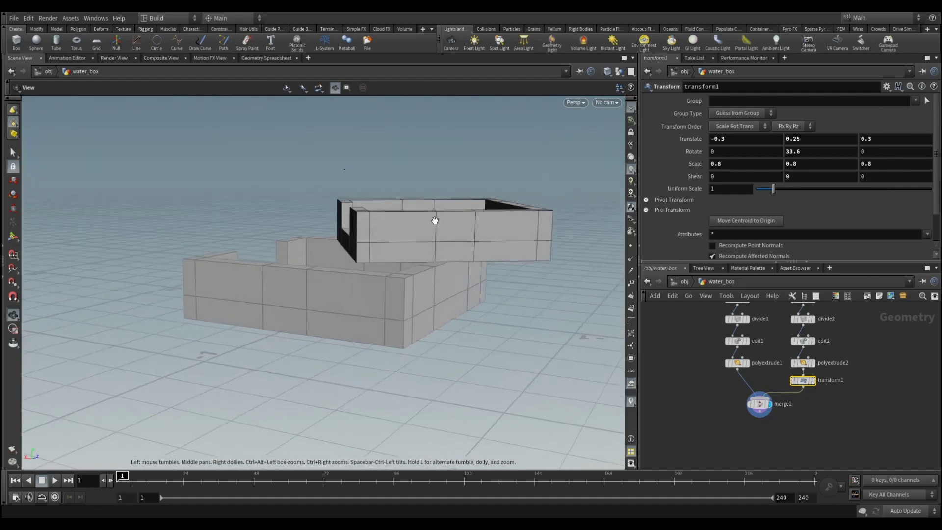
- Nudge the upper tray along X and move it to Z 0.13, orbiting to check placement
key(s)
middle_drag(755, 141, 755, 145)
middle_drag(884, 139, 797, 162)
key(Escape)
mouse_move(481, 319)
mouse_down()
mouse_move(551, 334)
mouse_move(469, 273)
mouse_move(466, 285)
mouse_move(423, 269)
mouse_move(393, 273)
mouse_move(410, 280)
mouse_move(347, 372)
mouse_move(353, 362)
mouse_up()
key(s)
middle_drag(885, 138, 928, 153)
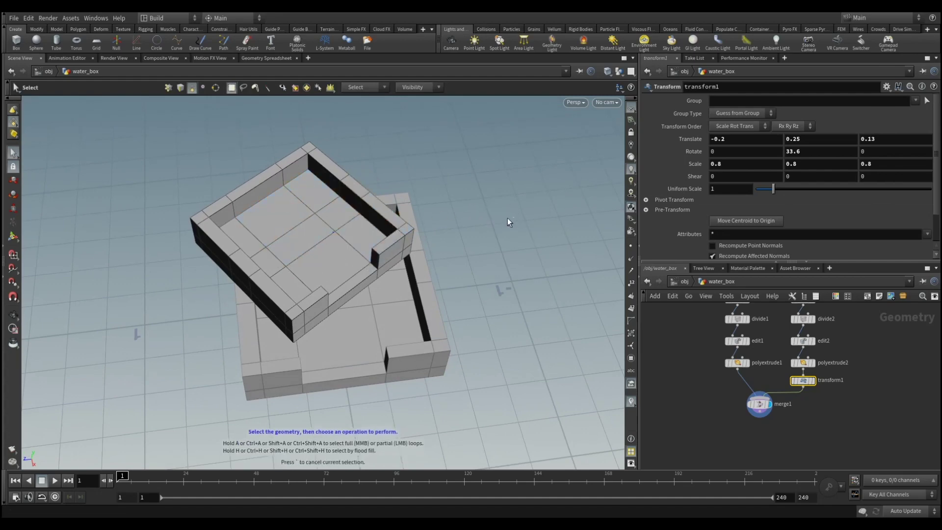
key(Escape)
mouse_move(507, 212)
mouse_down()
mouse_move(402, 154)
mouse_move(486, 143)
mouse_move(473, 200)
mouse_move(520, 123)
mouse_up()
key(s)
- Slide the upper tray to X -0.4 and Z 0.23, and stretch it to Scale Y 1.18
middle_drag(708, 141, 717, 141)
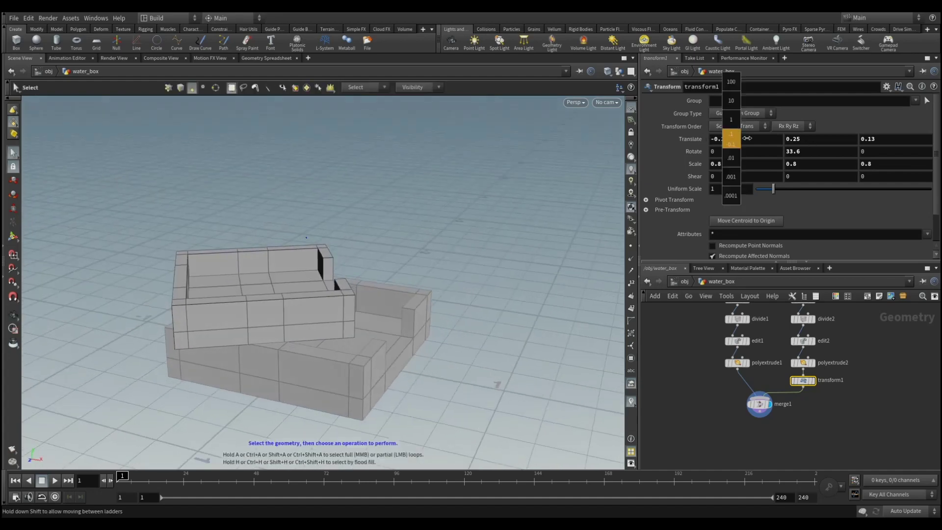
key(Escape)
mouse_move(435, 262)
mouse_down()
mouse_move(256, 243)
mouse_move(290, 254)
mouse_up()
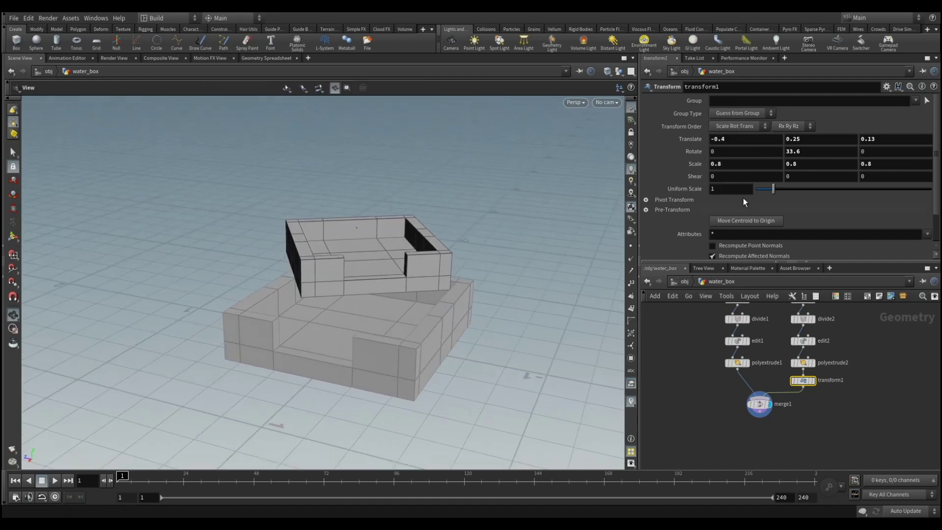
key(s)
mouse_move(884, 140)
middle_down()
mouse_move(896, 140)
mouse_move(911, 162)
middle_up()
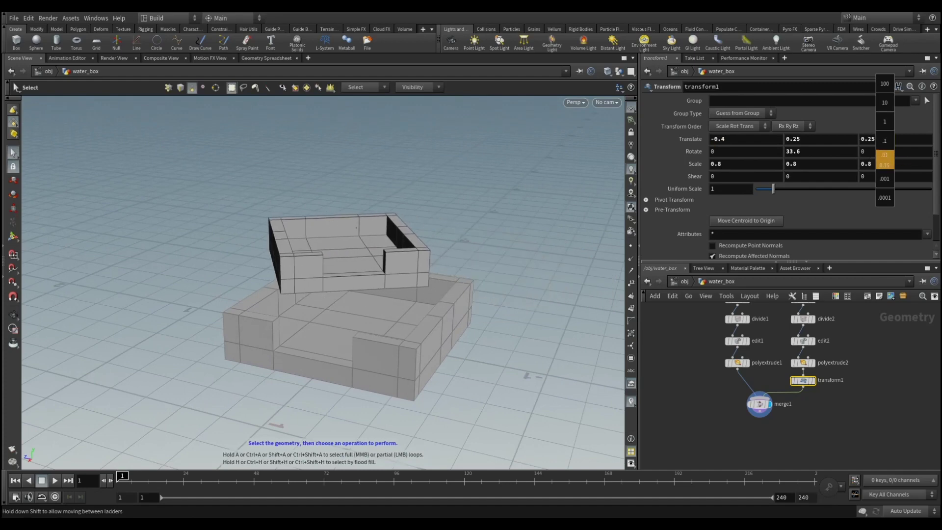
middle_drag(911, 162, 887, 140)
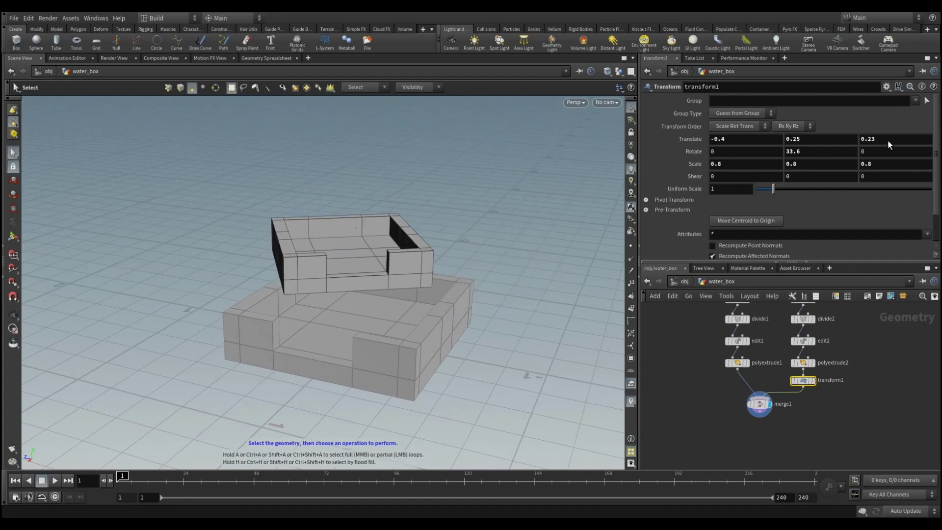
mouse_move(511, 240)
alt+mouse_down()
mouse_move(539, 275)
mouse_move(443, 187)
mouse_move(441, 168)
mouse_move(598, 195)
mouse_move(452, 183)
mouse_move(448, 168)
alt+mouse_up()
middle_drag(803, 164, 863, 181)
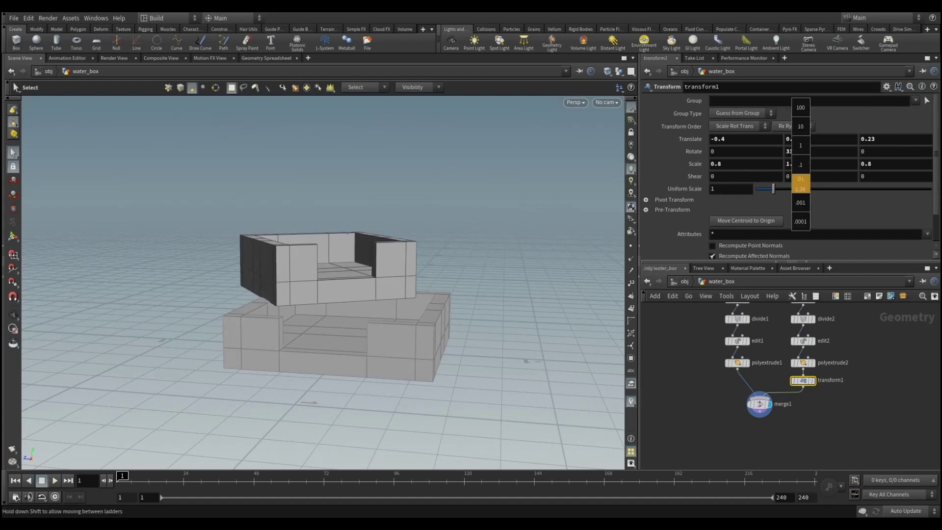
click(855, 391)
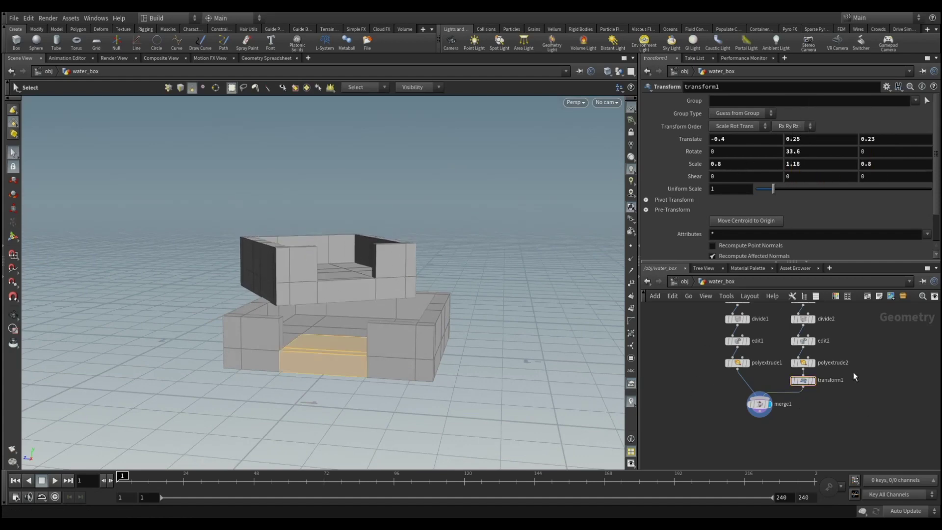
- Copy the second tray's node chain and paste the duplicate beside the box2 chain
scroll(833, 390, down, 2)
middle_drag(784, 378, 779, 378)
drag(740, 345, 731, 325)
key(ctrl+c)
key(ctrl+v)
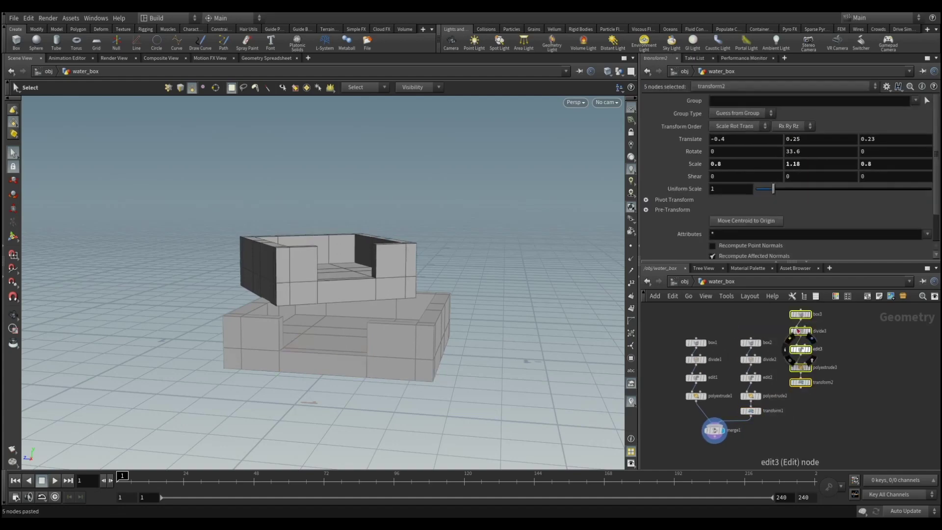
drag(797, 331, 792, 359)
- Line up the box1 chain with the others and place merge1 below all three chains
drag(664, 331, 735, 413)
drag(699, 346, 708, 352)
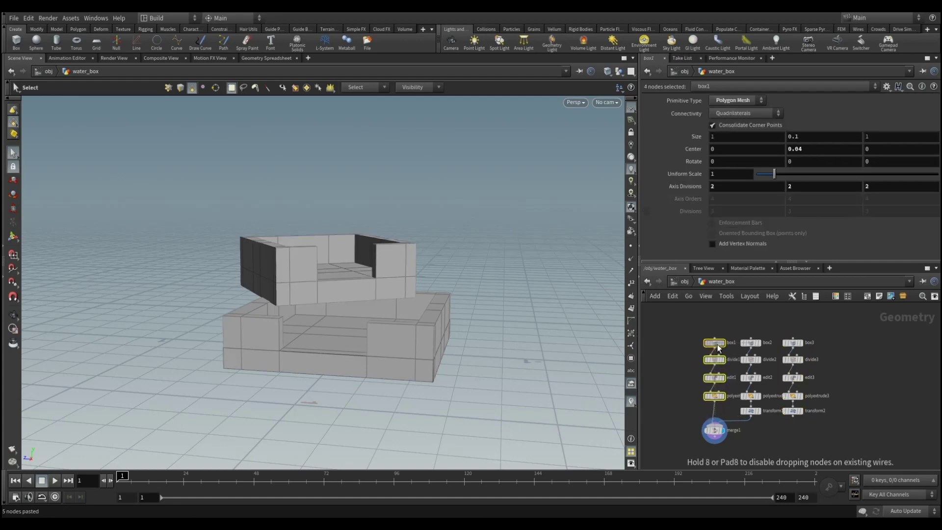
middle_drag(717, 347, 702, 303)
drag(702, 392, 736, 407)
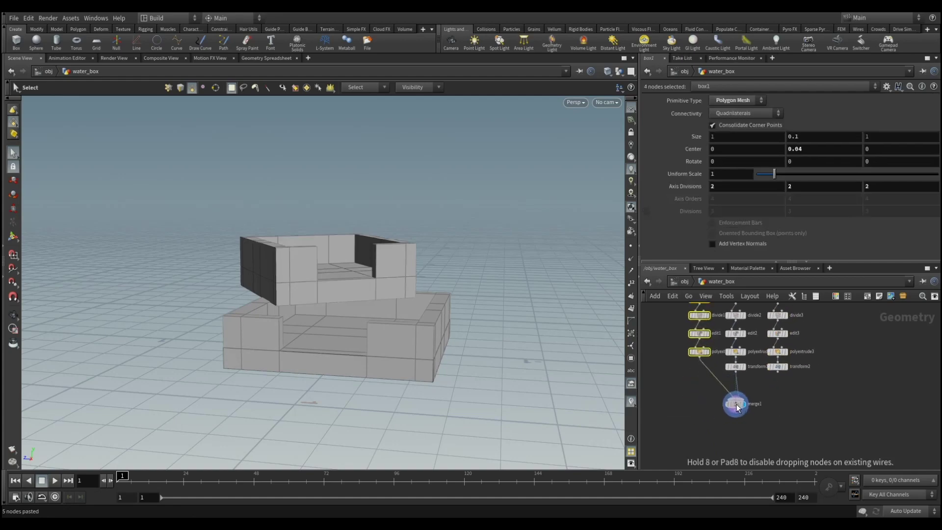
click(783, 377)
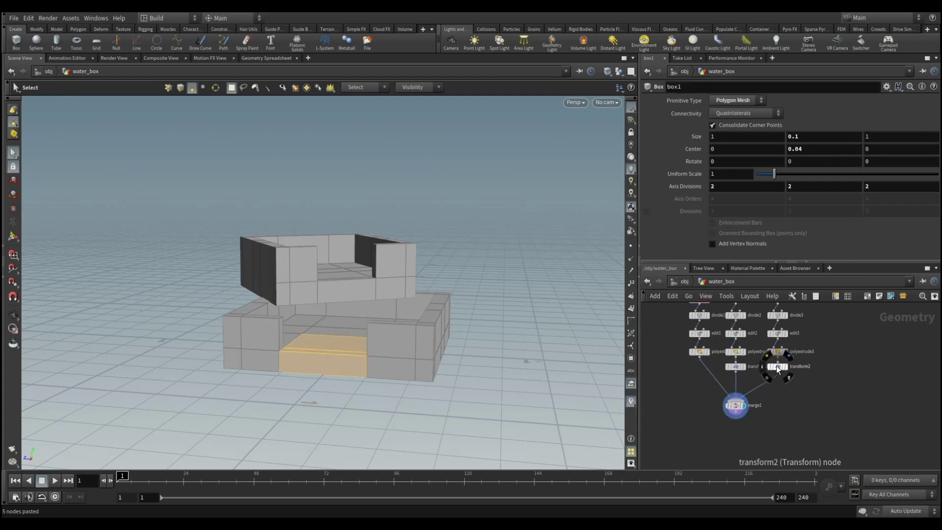
- In transform2, raise the top tray to Translate Y 0.55 and scale it uniformly to 0.62
click(776, 366)
key(Escape)
mouse_move(385, 238)
mouse_down()
mouse_move(365, 315)
mouse_move(353, 305)
mouse_up()
scroll(444, 316, up, 3)
drag(444, 316, 406, 337)
scroll(406, 337, up, 2)
key(s)
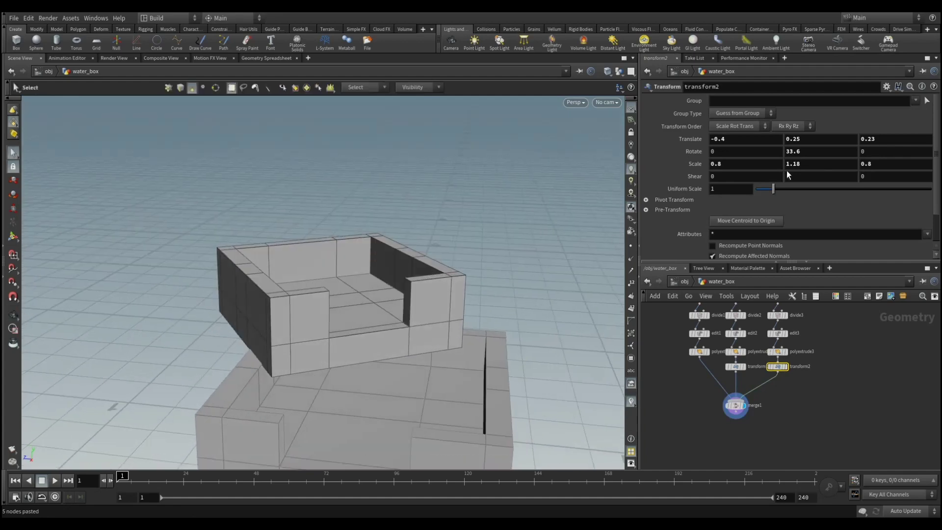
middle_drag(809, 140, 834, 140)
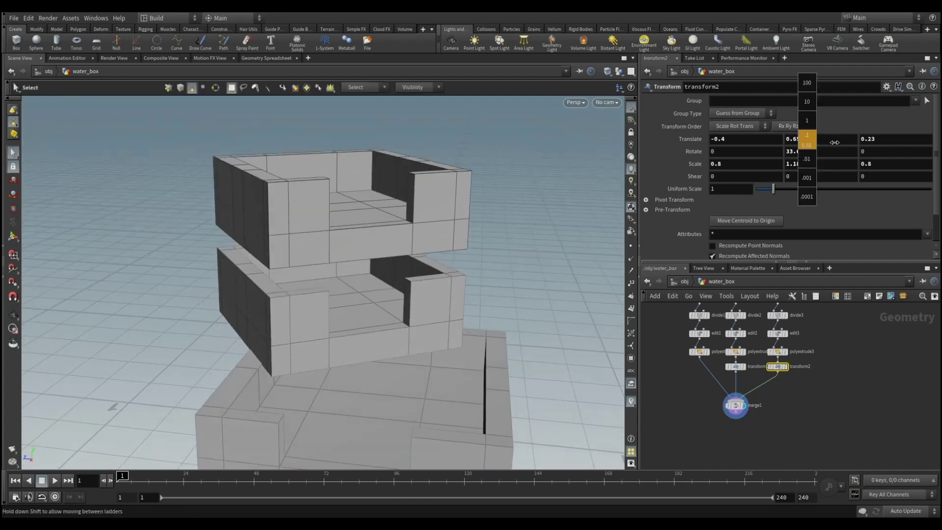
drag(502, 219, 539, 216)
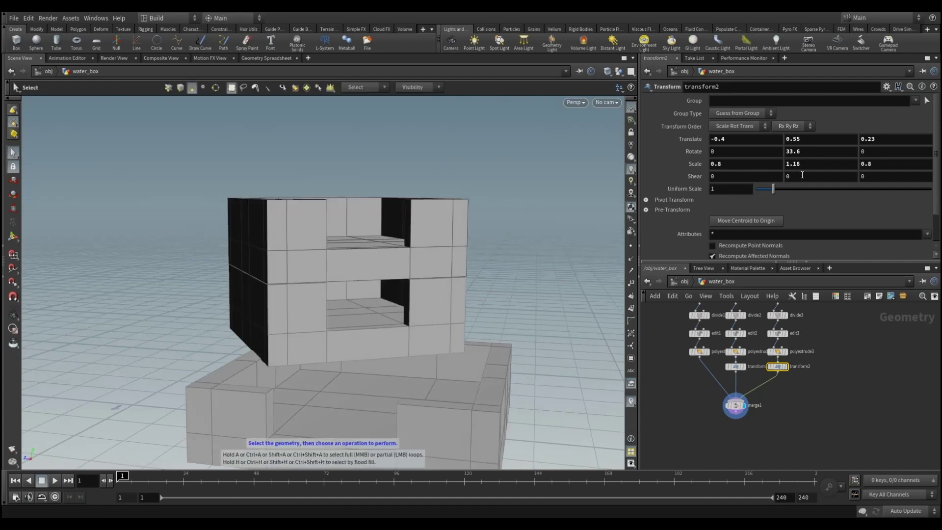
middle_click(707, 166)
key(ctrl+z)
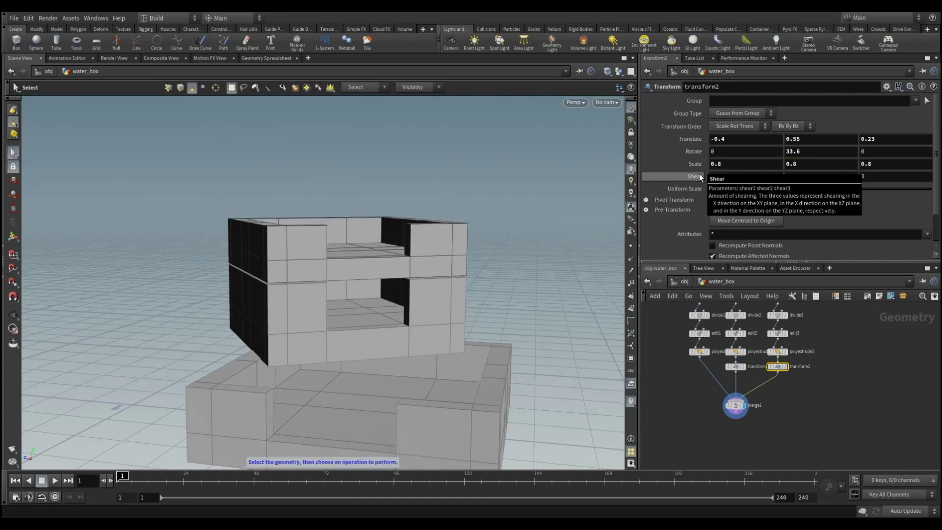
mouse_move(695, 164)
middle_down()
mouse_move(619, 190)
mouse_move(707, 176)
middle_up()
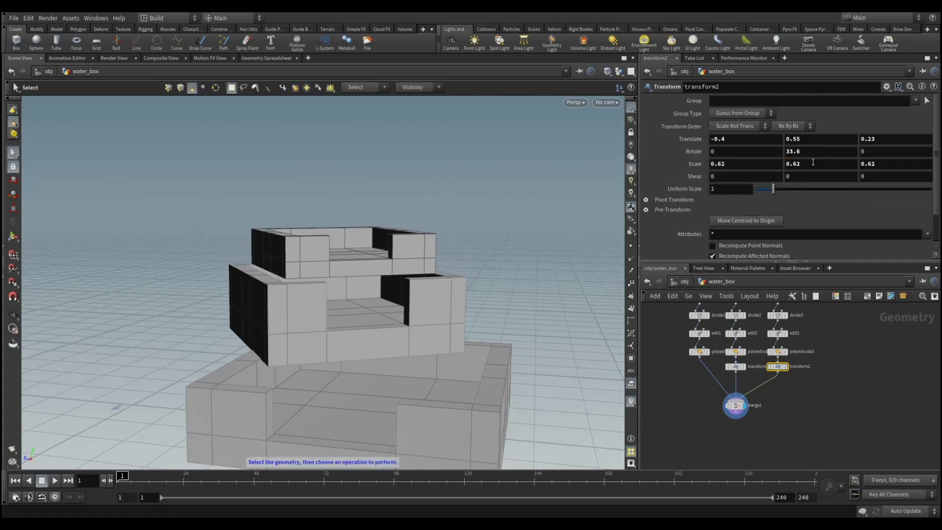
- Rotate the top tray -4.4° in Y and move it to Translate X -0.7, Z 0.21
middle_drag(812, 151, 811, 150)
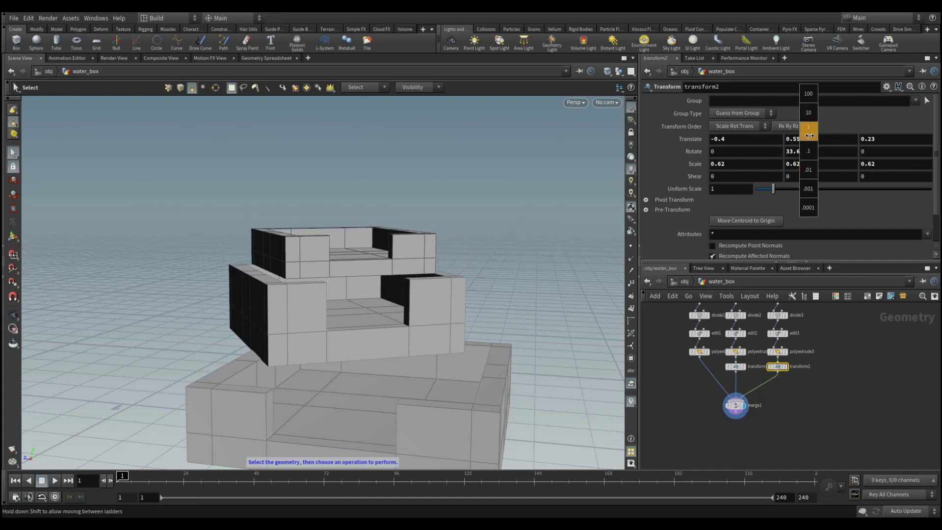
middle_drag(812, 136, 626, 280)
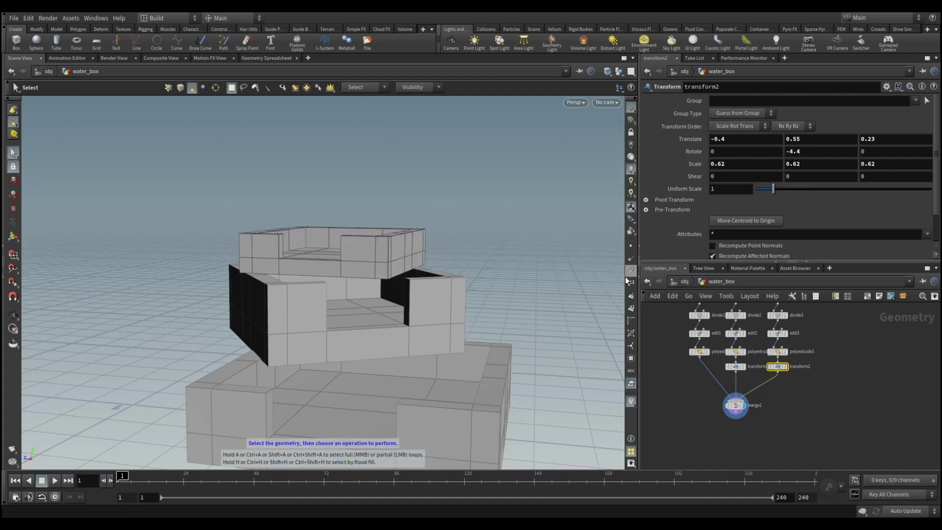
key(Escape)
mouse_move(506, 223)
mouse_down()
mouse_move(446, 273)
mouse_move(504, 279)
mouse_move(470, 248)
mouse_move(483, 236)
mouse_up()
middle_drag(747, 140, 694, 164)
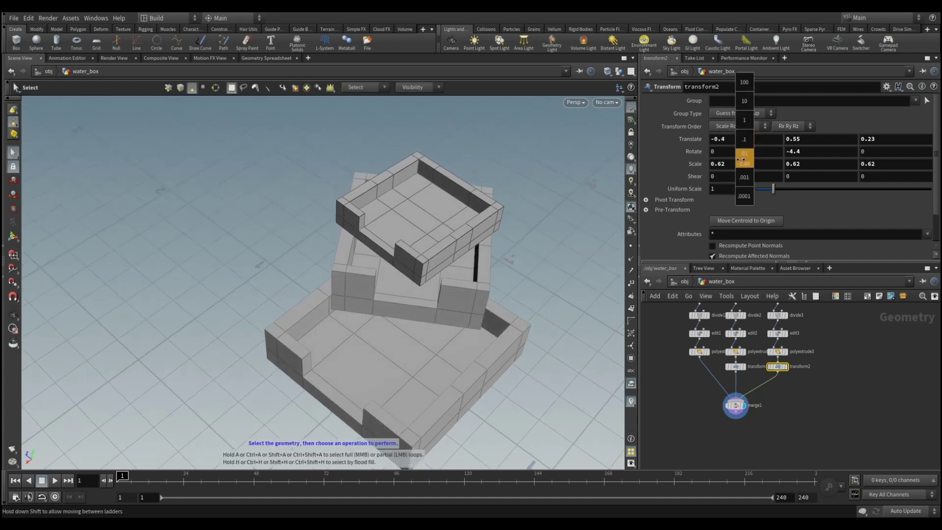
middle_drag(694, 163, 697, 164)
middle_drag(886, 140, 867, 164)
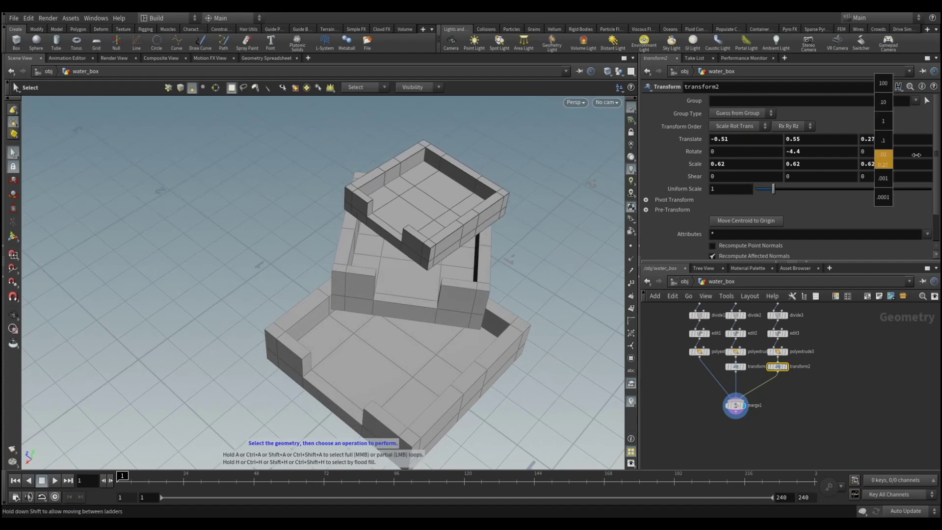
middle_drag(866, 163, 816, 129)
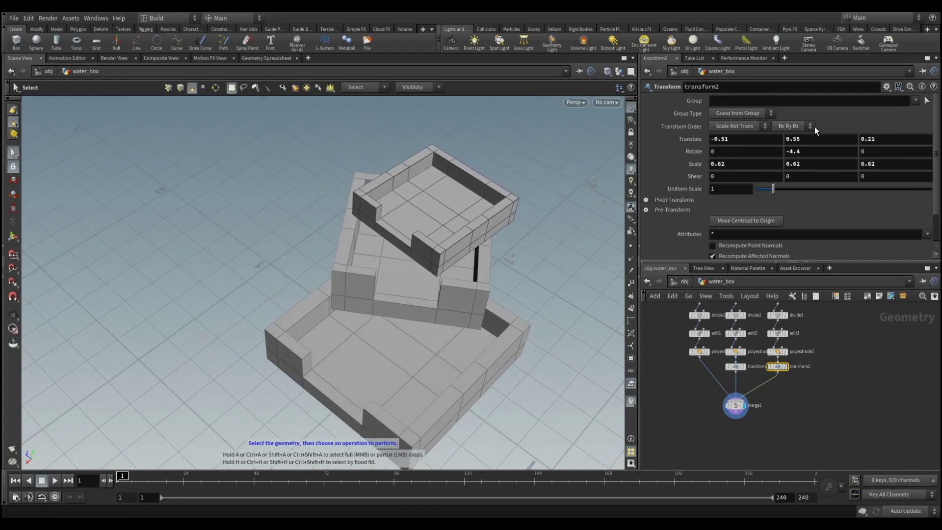
middle_drag(757, 138, 759, 141)
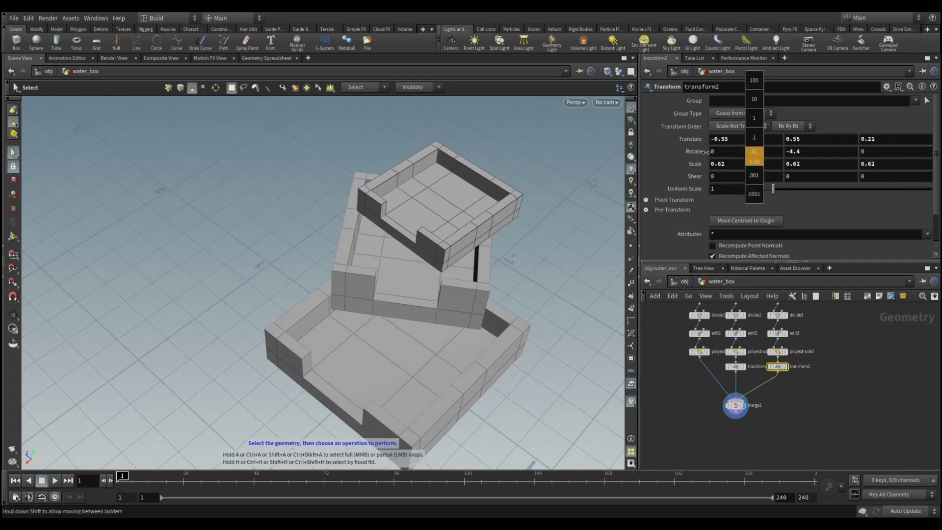
key(Escape)
mouse_move(441, 206)
mouse_down()
mouse_move(578, 170)
mouse_move(474, 200)
mouse_move(374, 185)
mouse_move(476, 176)
mouse_up()
mouse_move(434, 173)
mouse_down()
mouse_move(508, 168)
mouse_move(486, 183)
mouse_move(511, 265)
mouse_move(496, 269)
mouse_move(523, 277)
mouse_up()
- Raise the middle tray slightly to Translate Y 0.253 in transform1
key(s)
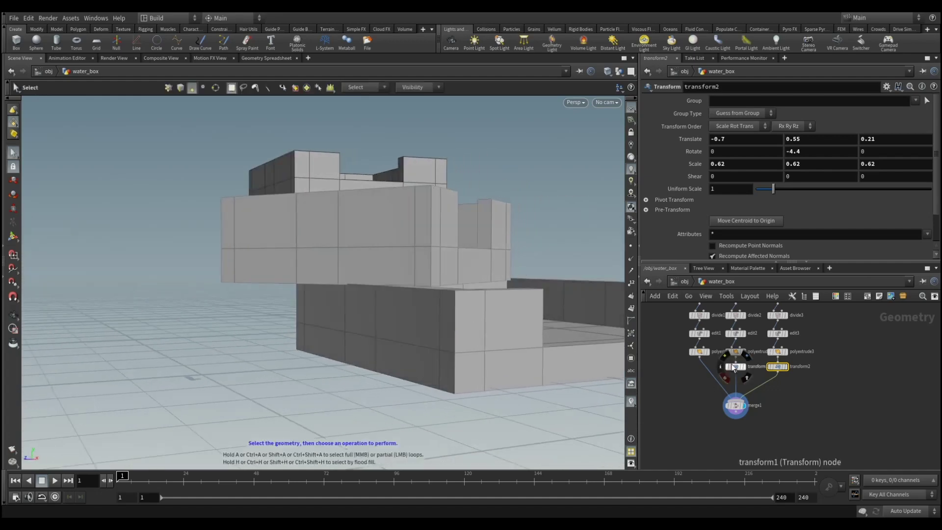
click(735, 367)
middle_drag(811, 152, 832, 176)
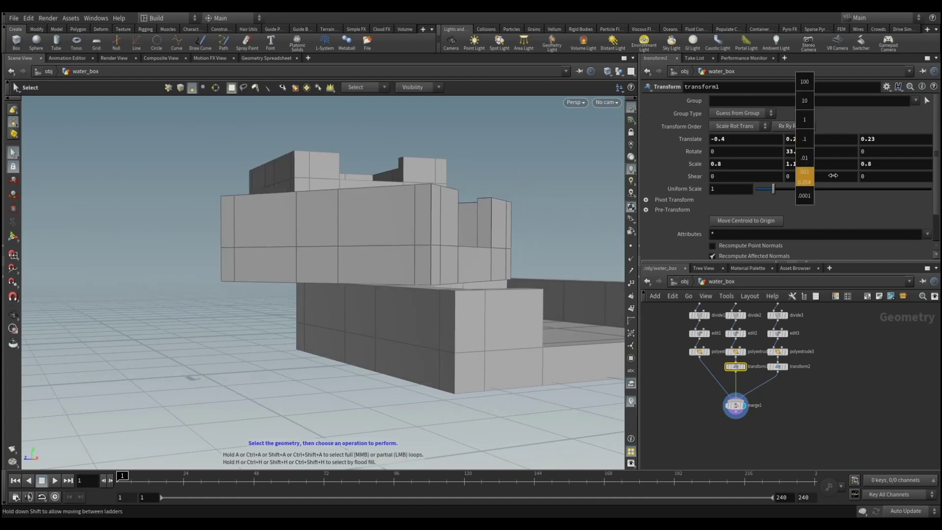
key(Escape)
mouse_move(400, 193)
mouse_down()
mouse_move(393, 233)
mouse_move(444, 183)
mouse_move(339, 244)
mouse_move(530, 278)
mouse_move(448, 284)
mouse_move(452, 298)
mouse_up()
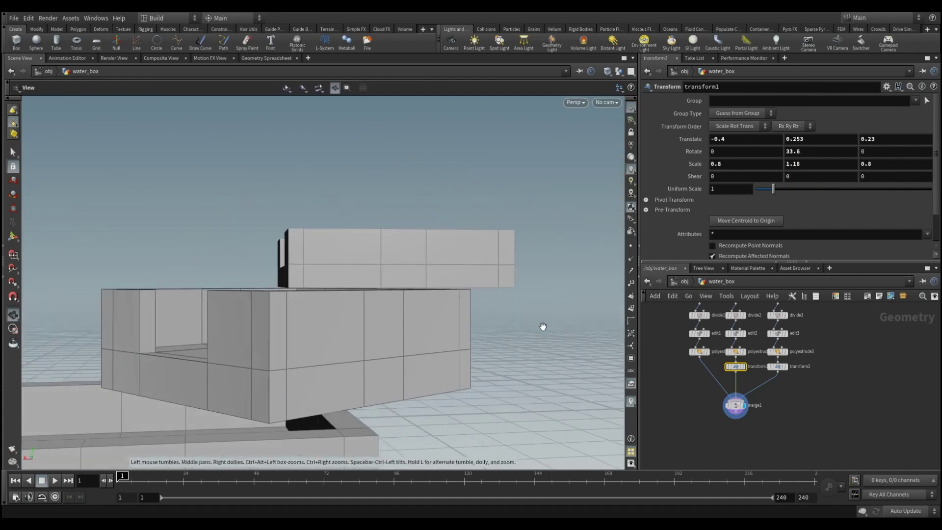
- Lower the top tray to Translate Y 0.544 in transform2 and check the stack
key(s)
click(775, 371)
mouse_move(803, 142)
middle_down()
mouse_move(791, 164)
mouse_move(799, 180)
mouse_move(766, 182)
mouse_move(795, 147)
middle_up()
key(Escape)
mouse_move(479, 317)
mouse_down()
mouse_move(423, 330)
mouse_move(513, 339)
mouse_move(478, 299)
mouse_move(470, 326)
mouse_move(442, 326)
mouse_move(399, 374)
mouse_move(418, 305)
mouse_move(477, 307)
mouse_move(418, 326)
mouse_move(399, 319)
mouse_move(435, 319)
mouse_move(373, 313)
mouse_move(407, 290)
mouse_move(422, 305)
mouse_move(479, 313)
mouse_move(437, 314)
mouse_move(460, 243)
mouse_move(455, 303)
mouse_up()
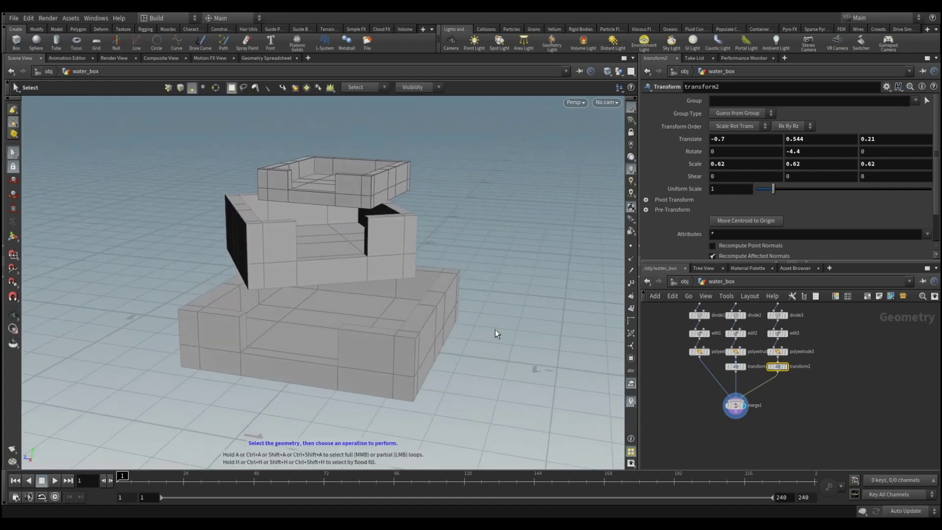
scroll(695, 375, up, 2)
- Duplicate box1, divide1 and edit1 as box4, divide4 and edit4, displaying only edit4
key(ctrl+z)
drag(732, 310, 772, 369)
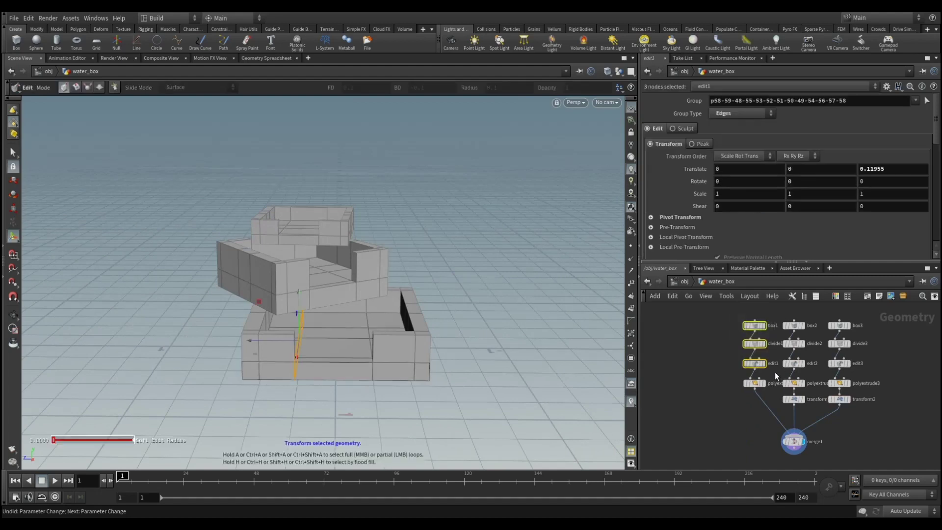
key(ctrl+c)
key(ctrl+v)
drag(714, 342, 720, 371)
click(719, 369)
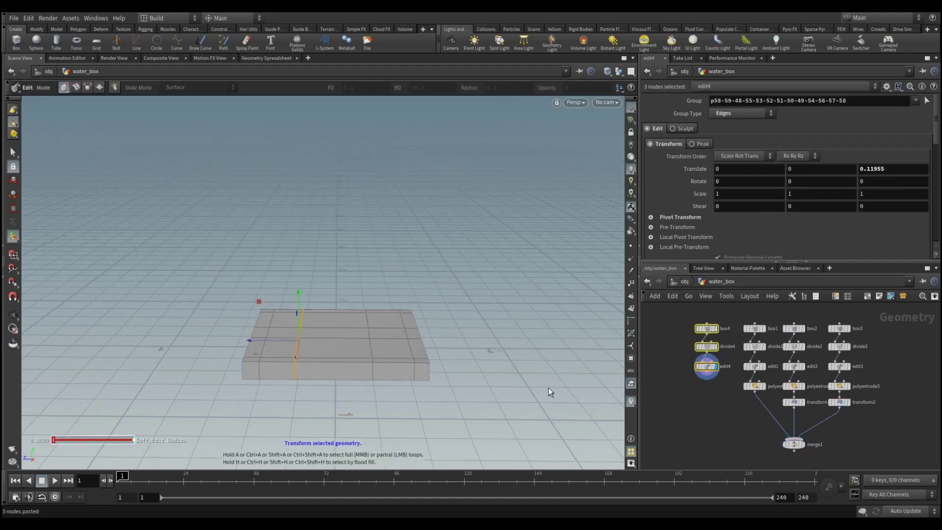
scroll(345, 374, up, 3)
scroll(320, 370, up, 3)
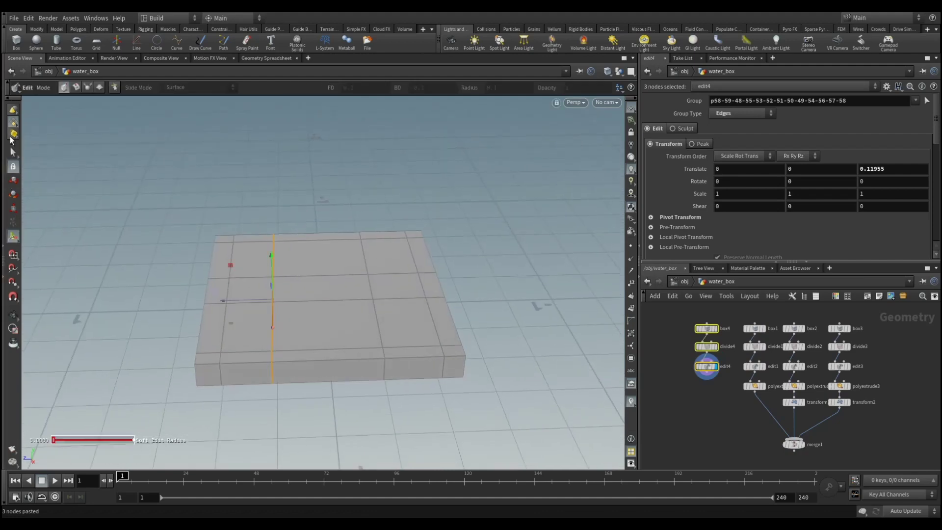
- Switch to face selection and pick the slab's border faces
right_click(11, 123)
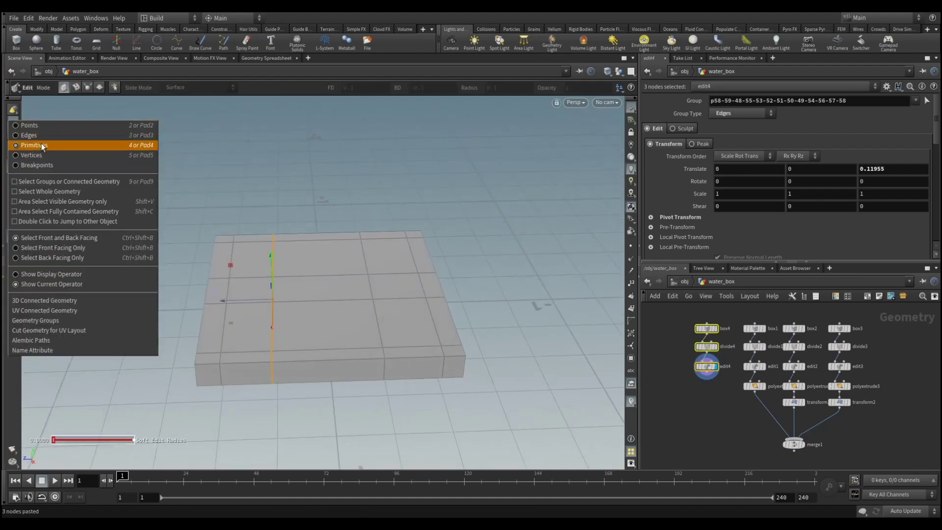
click(19, 147)
click(213, 361)
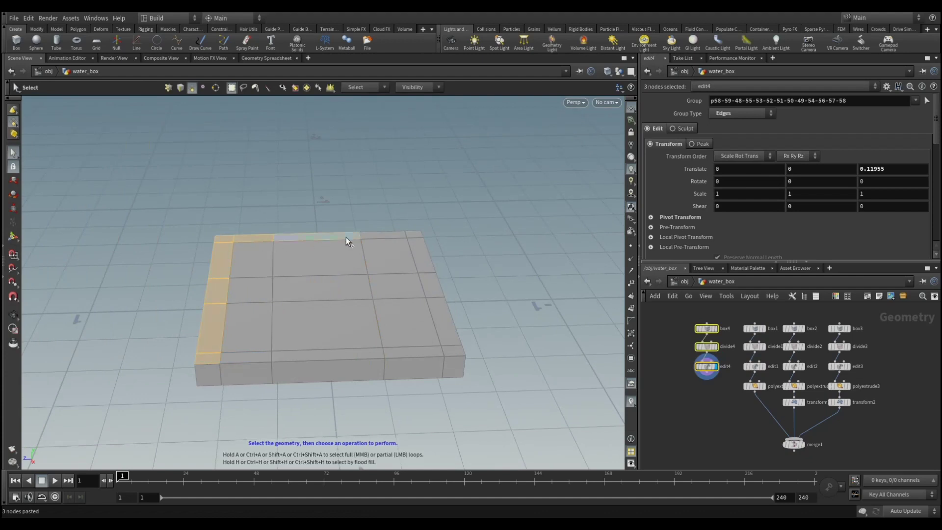
shift+click(434, 323)
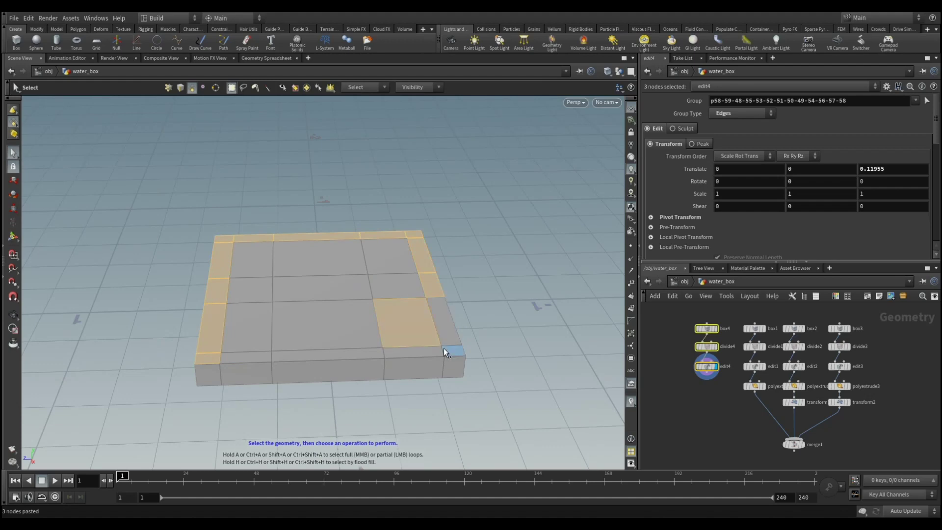
shift+click(447, 332)
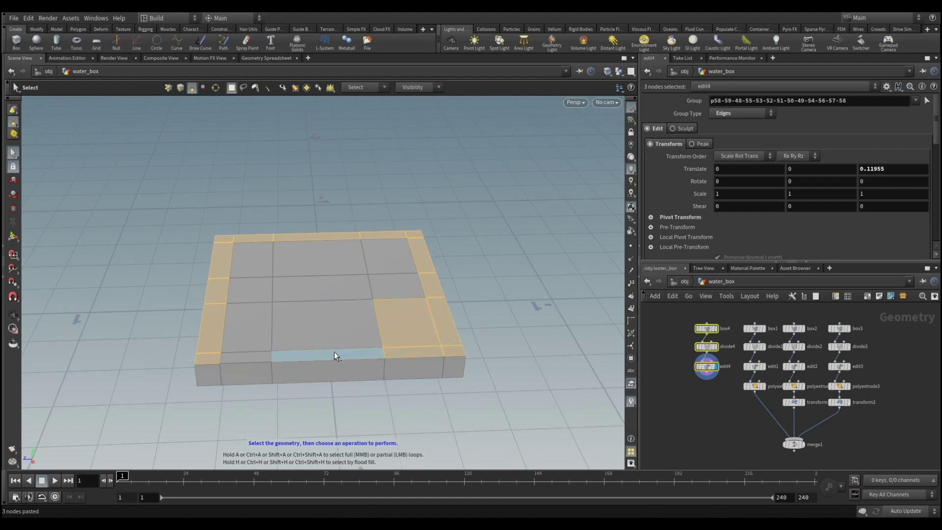
ctrl+click(392, 321)
key(Escape)
mouse_move(401, 328)
mouse_down()
mouse_move(315, 249)
mouse_move(326, 292)
mouse_up()
- Extrude the slab's border faces upward with PolyExtrude to a distance of about 0.067
key(s)
key(Tab)
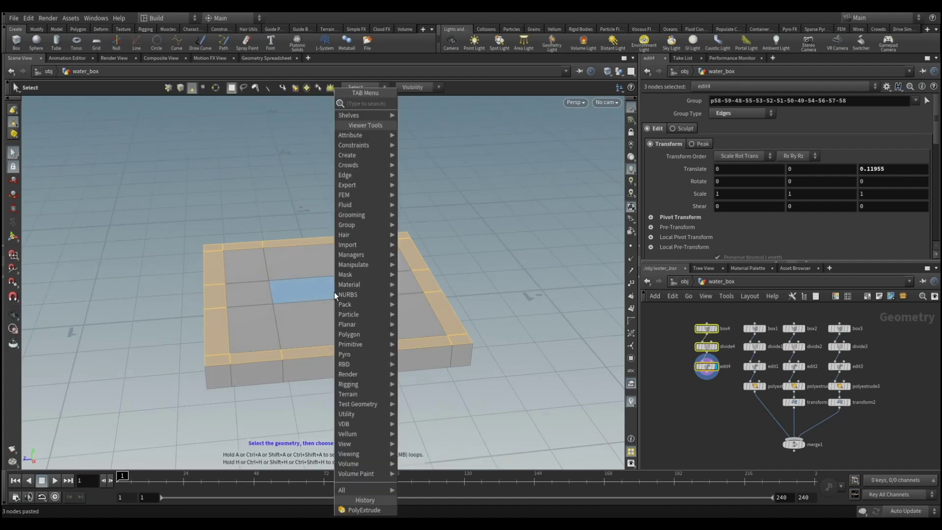
text(polyex)
key(Return)
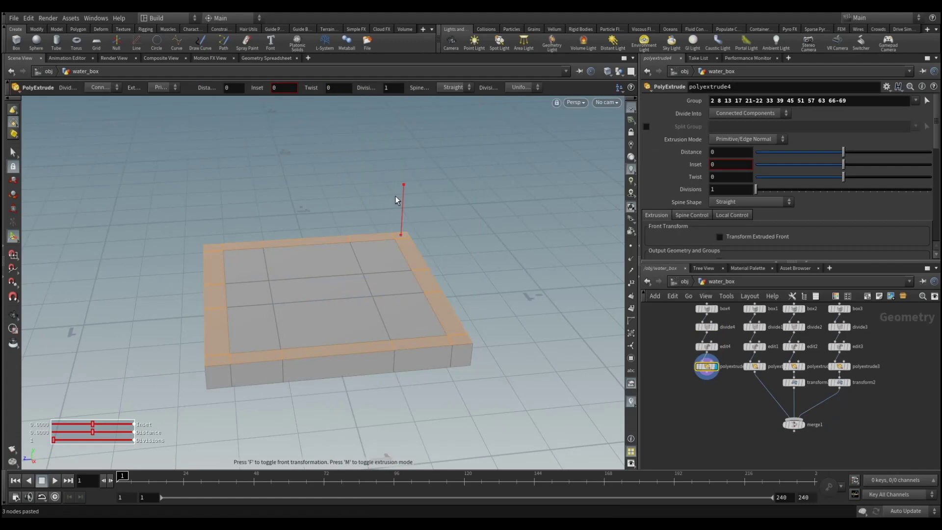
drag(403, 201, 404, 191)
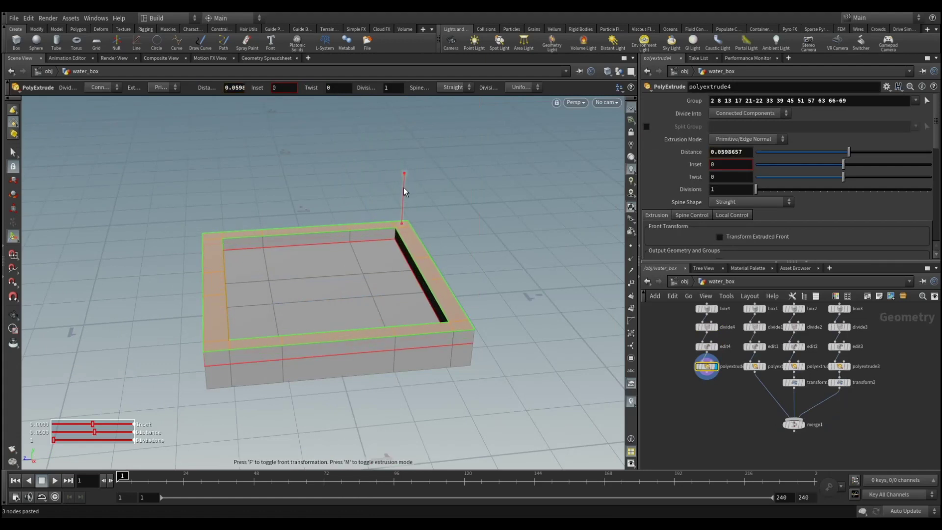
drag(404, 192, 406, 189)
key(Escape)
drag(410, 273, 394, 249)
key(Return)
- Add a Transform node below polyextrude4
key(Tab)
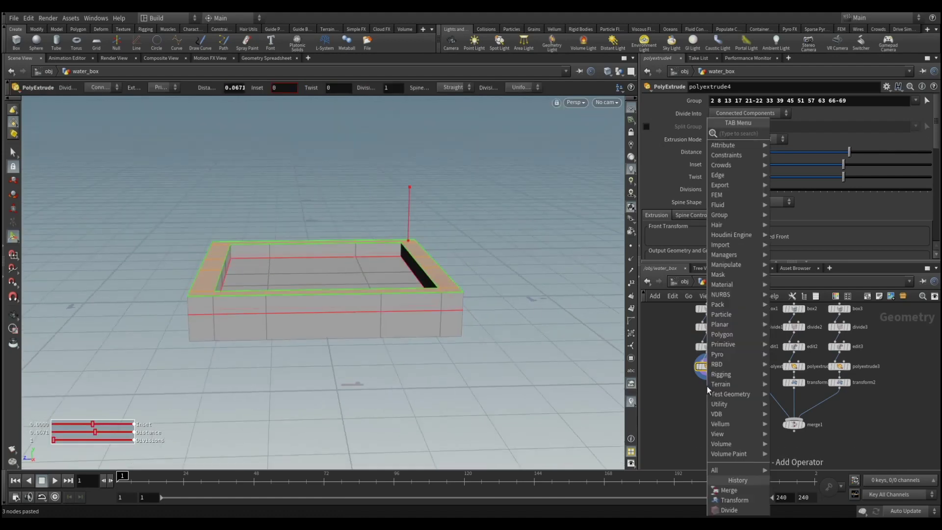
text(tran)
key(Return)
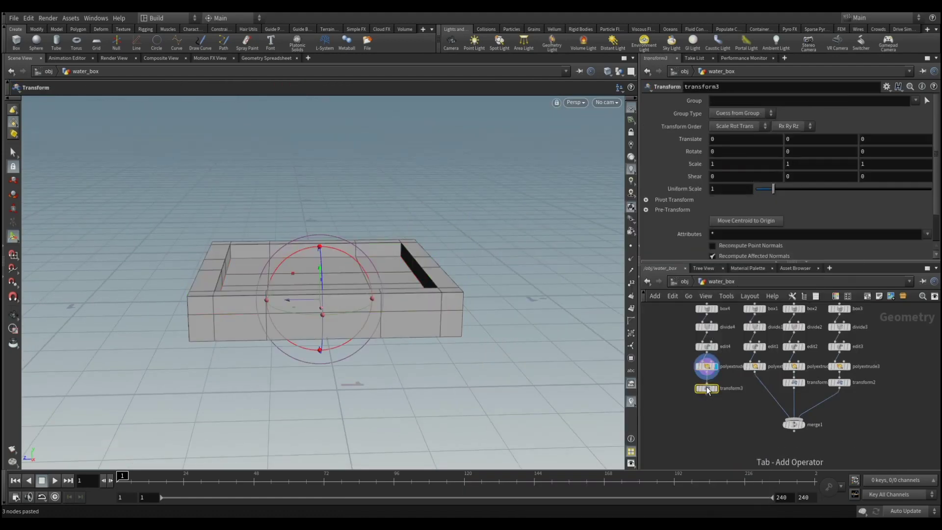
- Place transform3 under polyextrude4 and scale the tray to 1.8 in X and Z
click(706, 388)
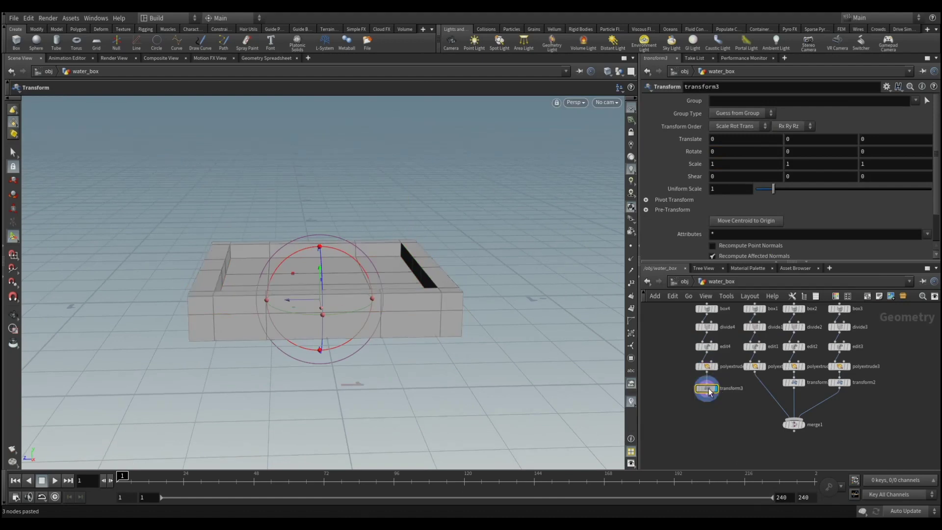
middle_drag(724, 165, 794, 170)
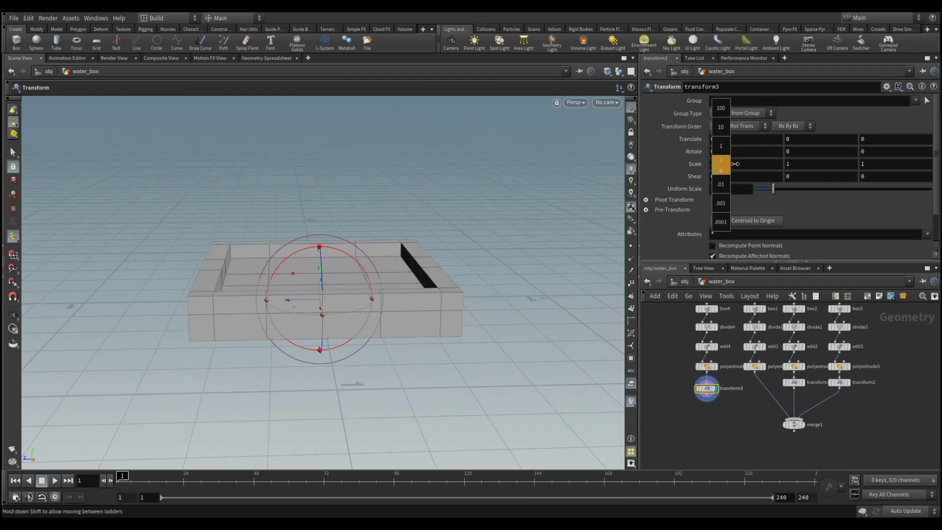
middle_drag(867, 163, 913, 165)
mouse_move(422, 382)
mouse_down()
mouse_move(451, 397)
mouse_move(441, 389)
mouse_move(479, 318)
mouse_move(456, 318)
mouse_move(474, 327)
mouse_move(456, 329)
mouse_move(475, 317)
mouse_up()
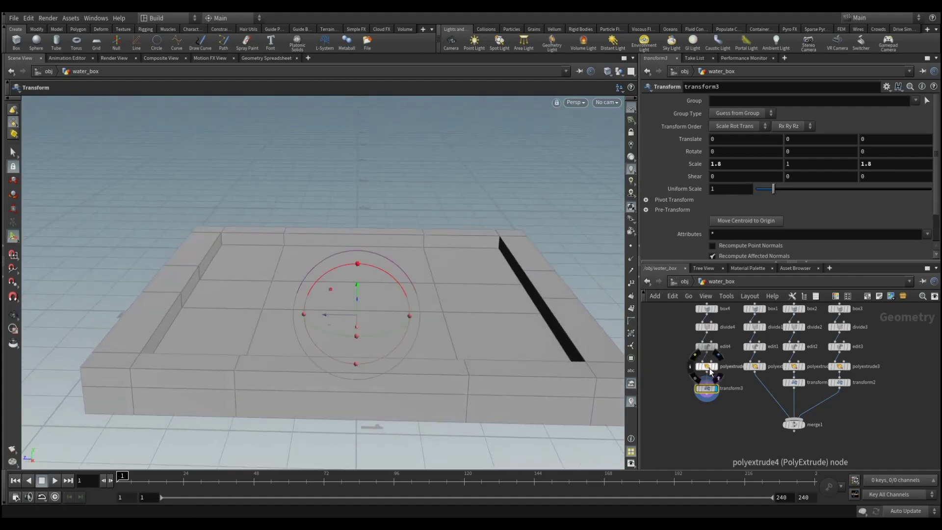
drag(703, 388, 702, 411)
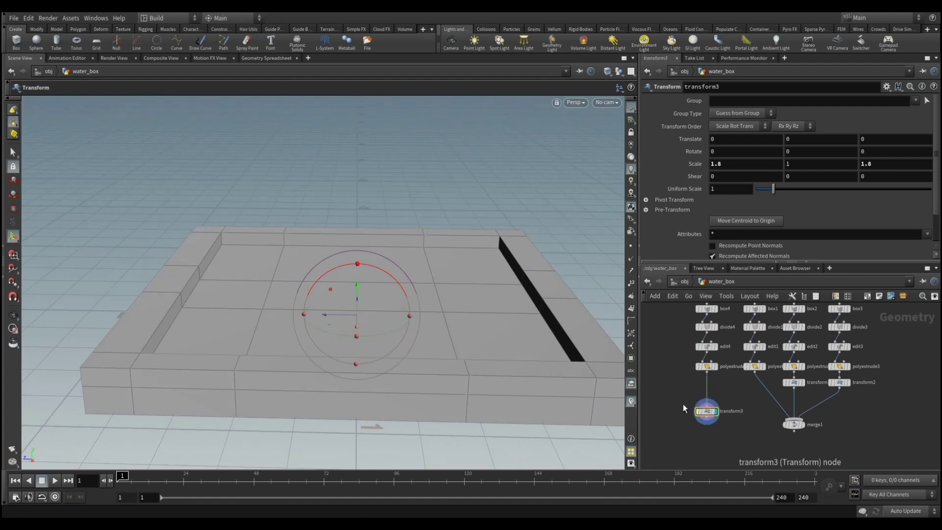
click(706, 367)
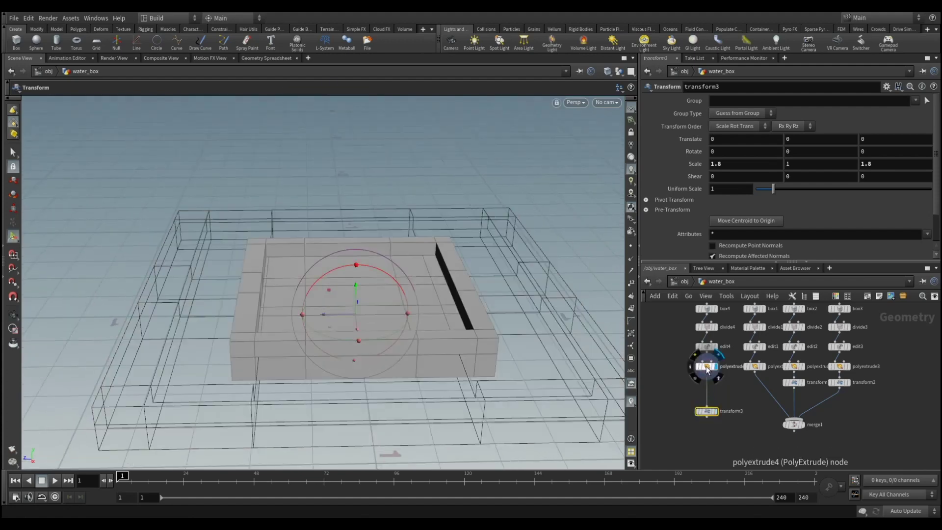
drag(378, 289, 387, 340)
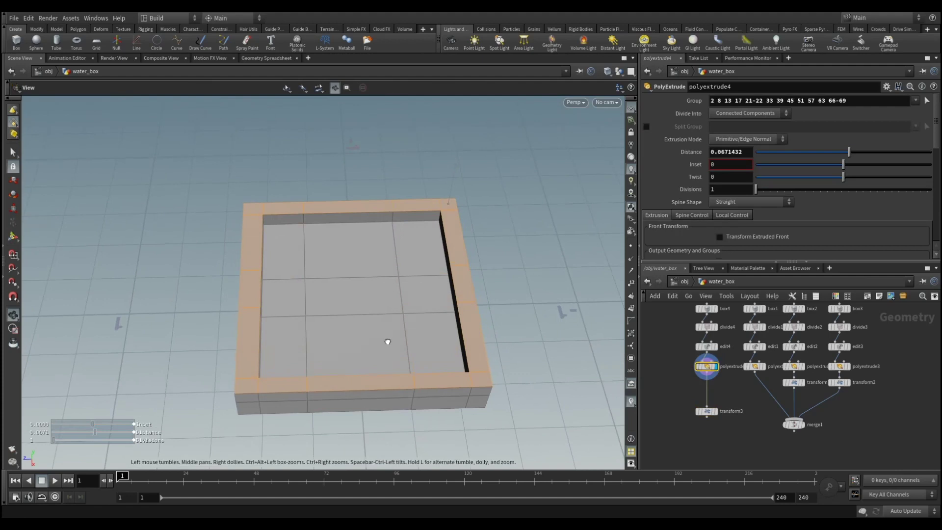
- Select the tray's nine inner floor faces
click(12, 151)
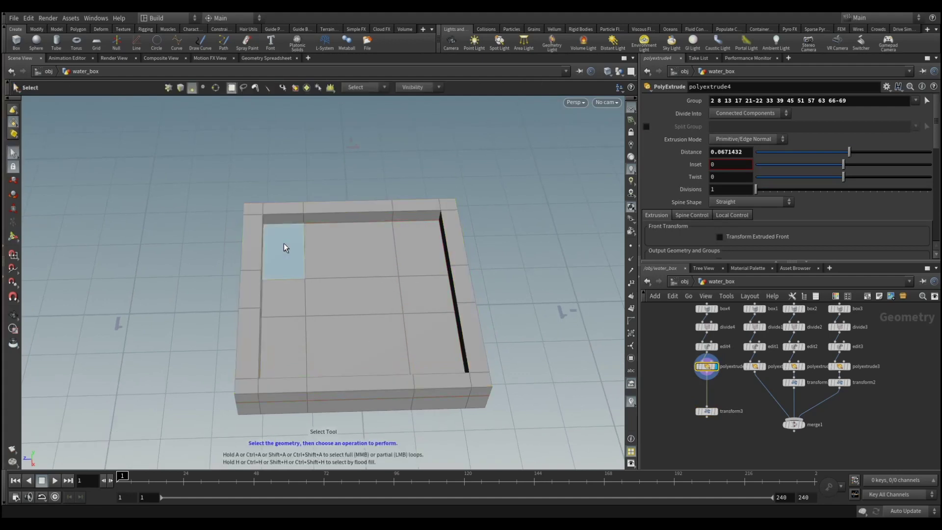
shift+click(339, 248)
shift+click(363, 293)
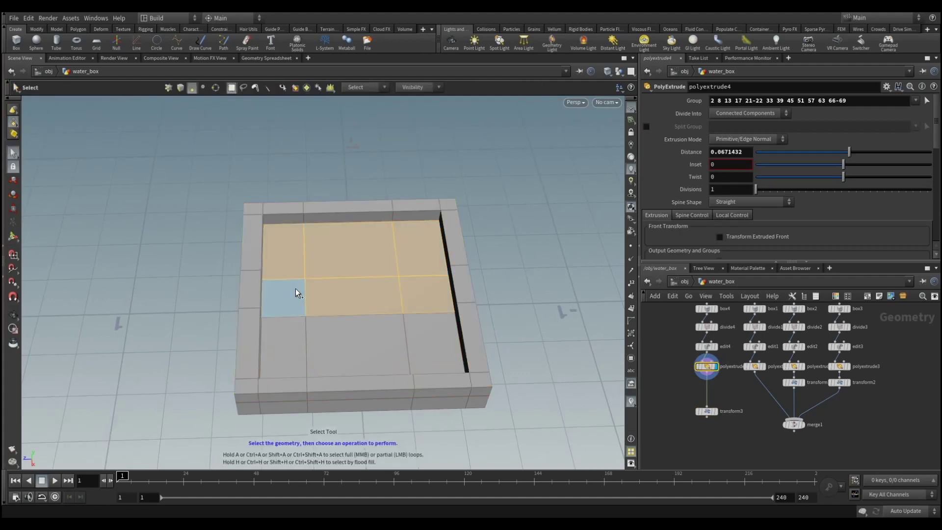
shift+click(296, 294)
shift+click(287, 345)
shift+click(357, 346)
shift+click(412, 323)
key(Escape)
drag(426, 334, 410, 277)
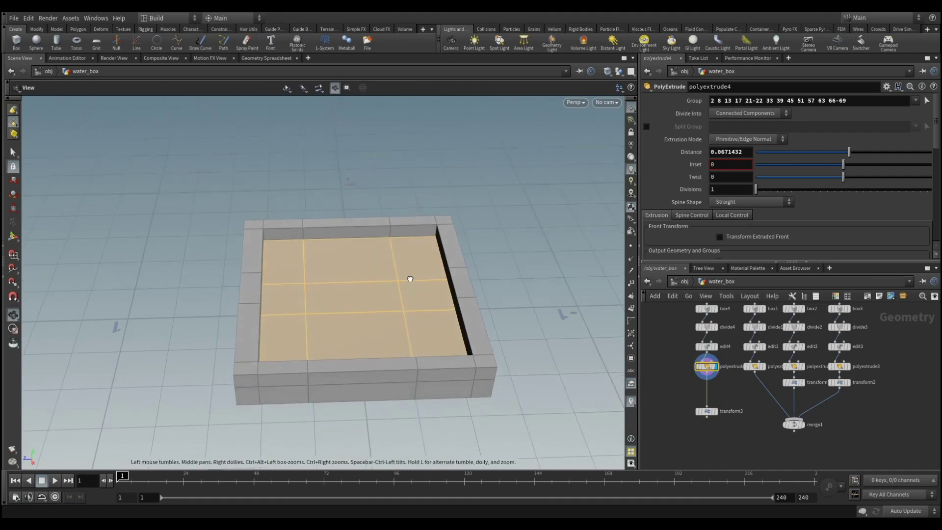
key(s)
- Add a PolyExtrude pushing the nine floor faces down to about -0.0987
key(Tab)
text(ex)
key(BackSpace)
key(BackSpace)
text(polye)
key(Return)
mouse_move(420, 280)
alt+mouse_down()
mouse_move(406, 267)
mouse_move(417, 233)
mouse_move(411, 251)
alt+mouse_up()
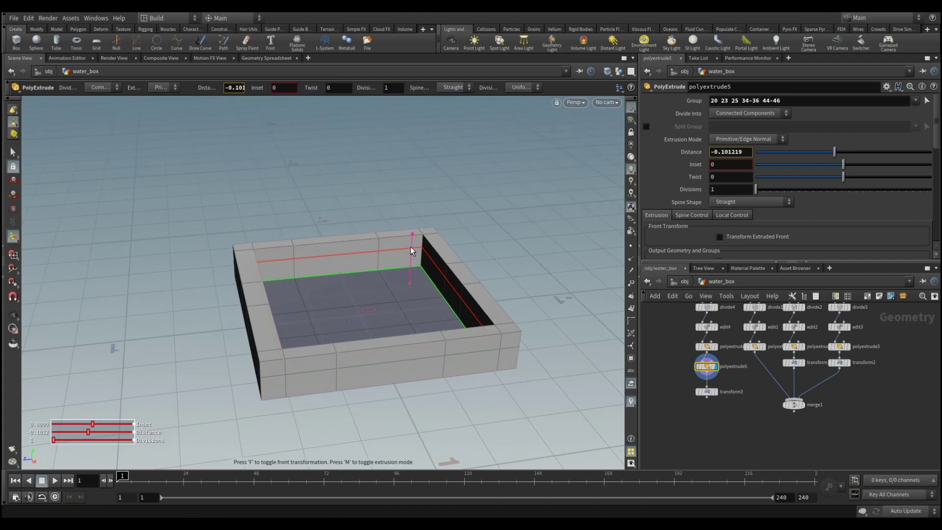
key(ctrl+z)
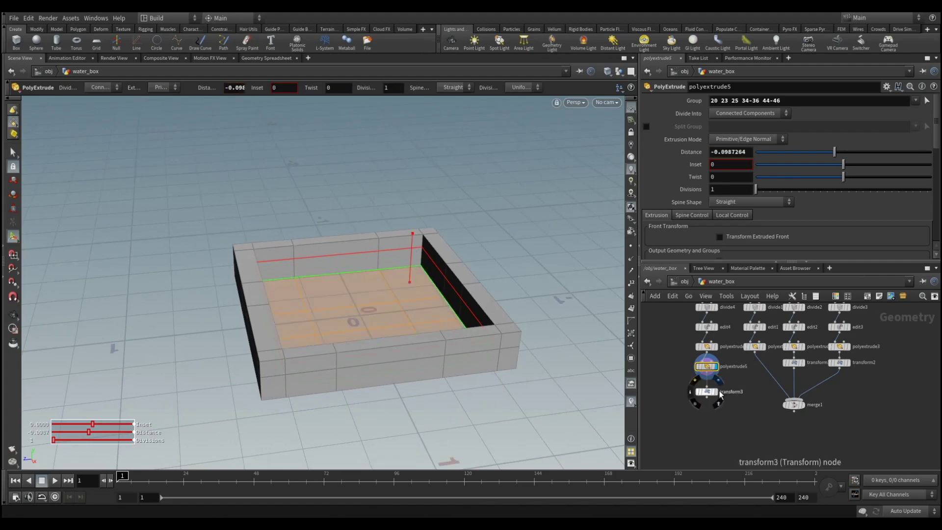
- Make transform3 the current, displayed node after the extrude
click(717, 392)
key(Escape)
mouse_move(414, 328)
mouse_down()
mouse_move(345, 206)
mouse_move(312, 207)
mouse_up()
key(Return)
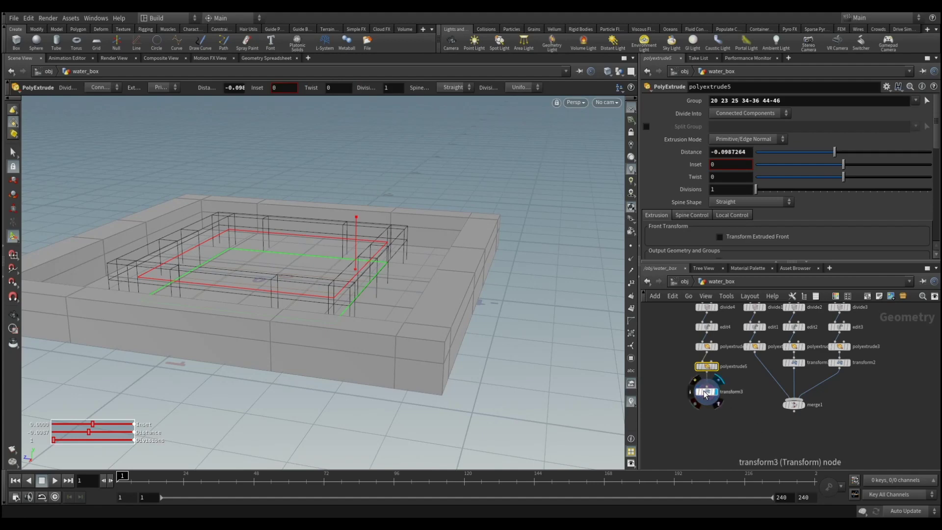
click(707, 395)
key(Escape)
mouse_move(408, 266)
mouse_down()
mouse_move(406, 257)
mouse_move(470, 246)
mouse_move(456, 263)
mouse_move(379, 268)
mouse_up()
key(Return)
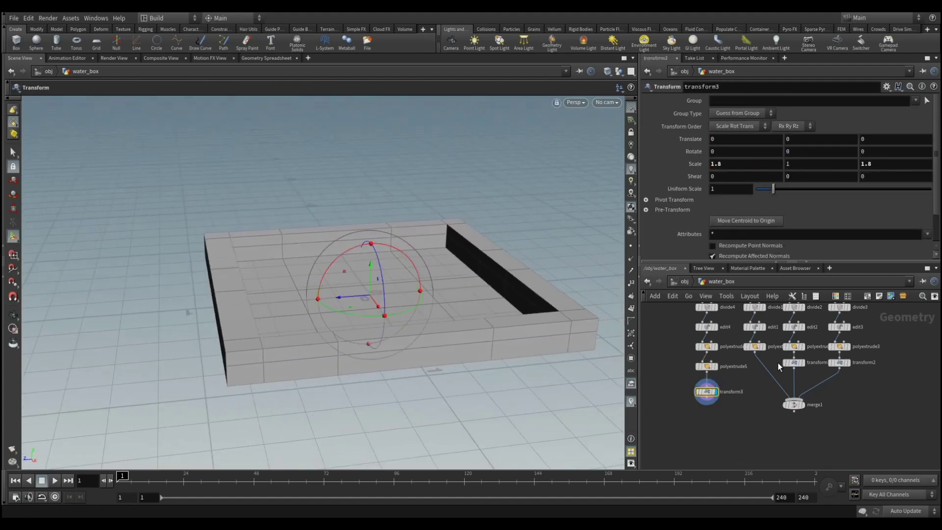
- Wire transform3 into merge1 as its first input and display merge1's stacked trays
click(706, 405)
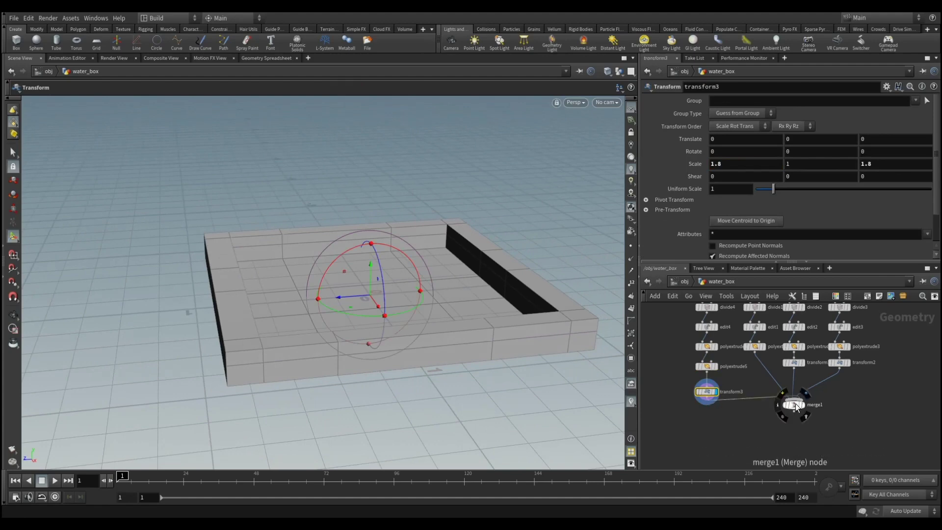
click(795, 404)
mouse_move(665, 133)
mouse_down()
mouse_move(668, 104)
mouse_move(678, 107)
mouse_up()
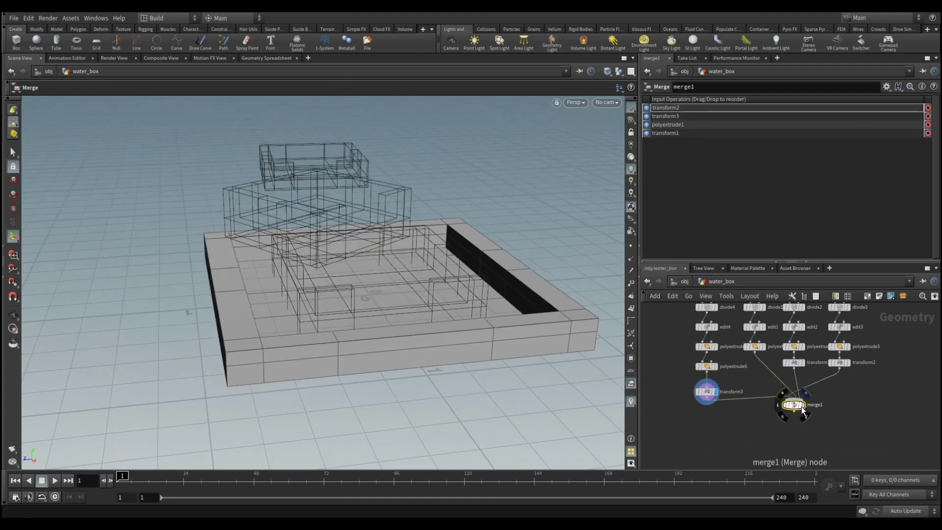
key(ctrl+z)
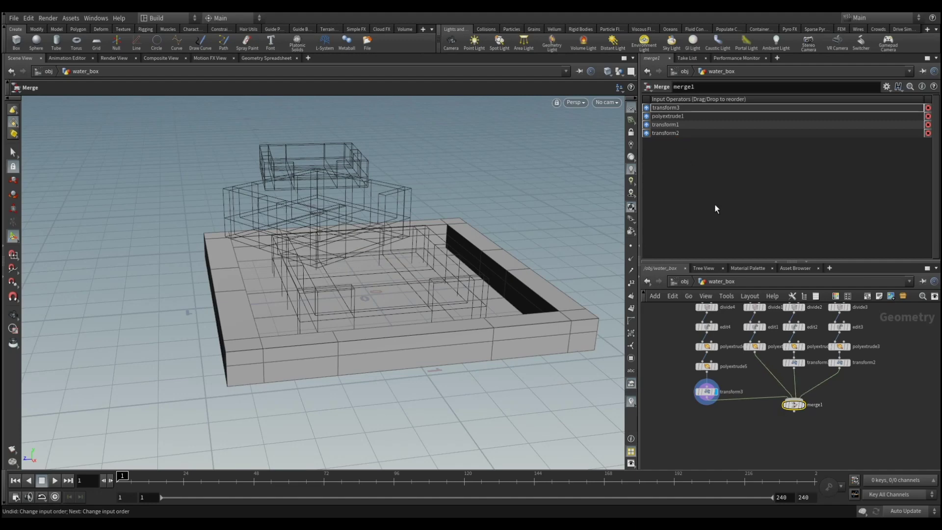
click(801, 405)
mouse_move(414, 319)
mouse_down()
mouse_move(419, 282)
mouse_move(374, 242)
mouse_move(417, 238)
mouse_move(412, 307)
mouse_move(422, 332)
mouse_move(369, 336)
mouse_move(389, 315)
mouse_move(381, 329)
mouse_move(389, 322)
mouse_move(433, 351)
mouse_move(456, 342)
mouse_up()
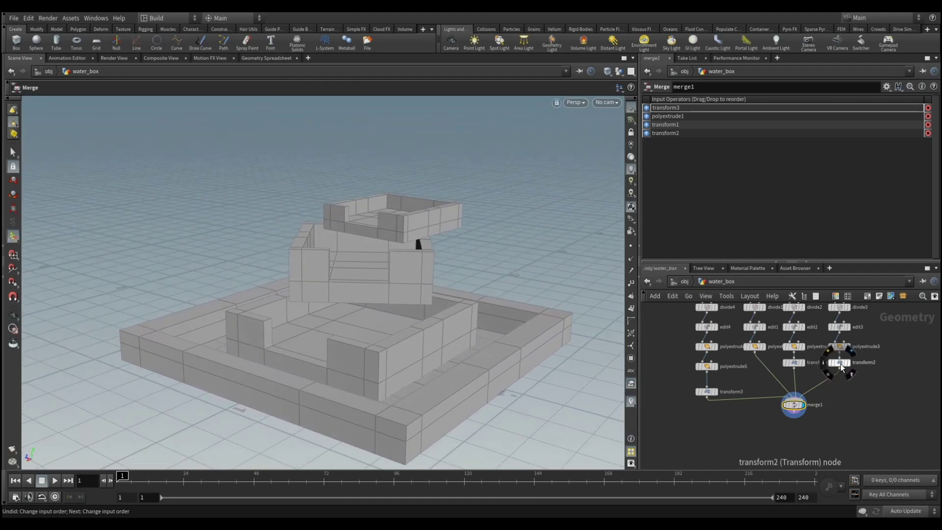
- Scale the top tray in transform2 to Y 1.49
click(839, 362)
mouse_move(810, 163)
middle_down()
mouse_move(839, 179)
mouse_move(507, 180)
middle_up()
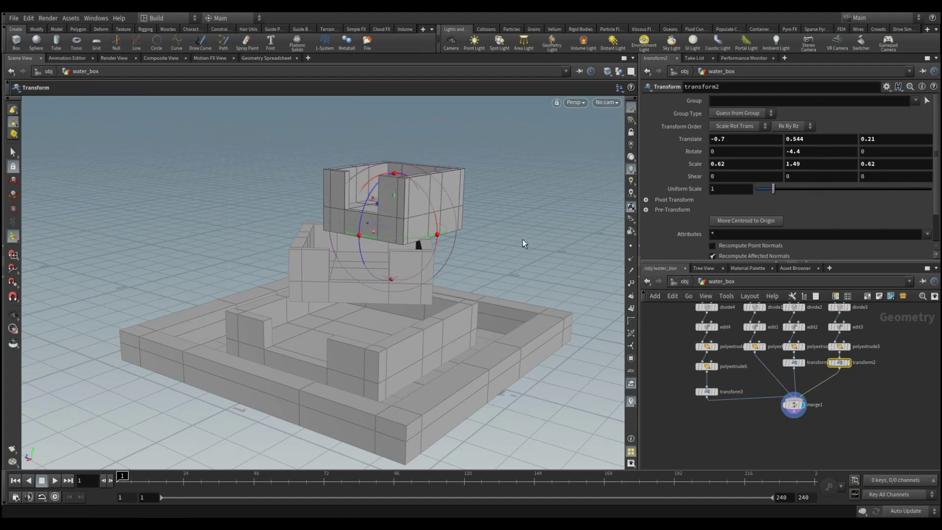
key(Escape)
drag(479, 246, 465, 211)
key(Return)
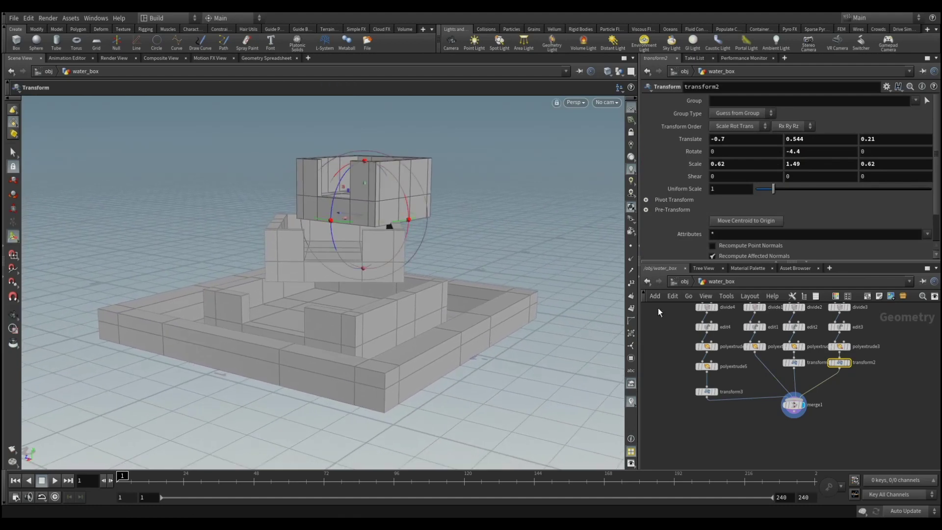
- Add a Null after merge1 and name it OUT_BOX
drag(706, 393, 708, 384)
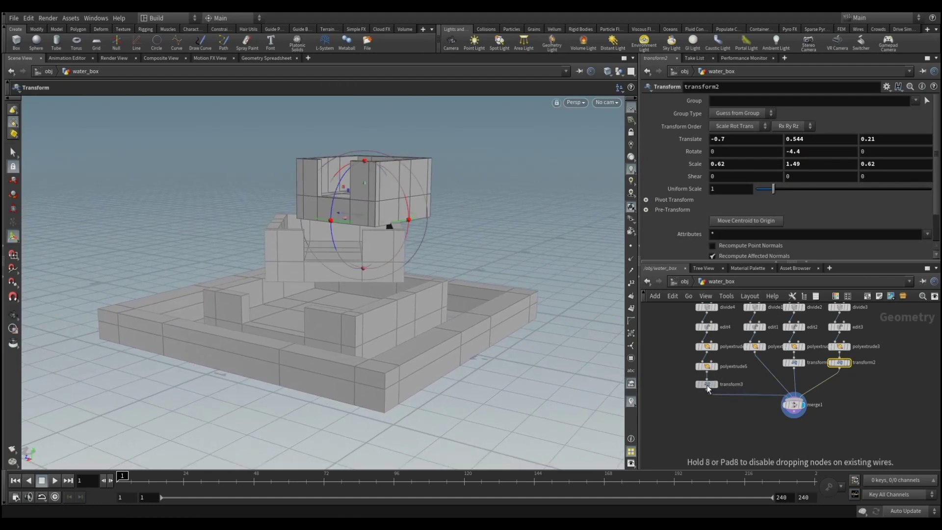
click(794, 418)
text(null)
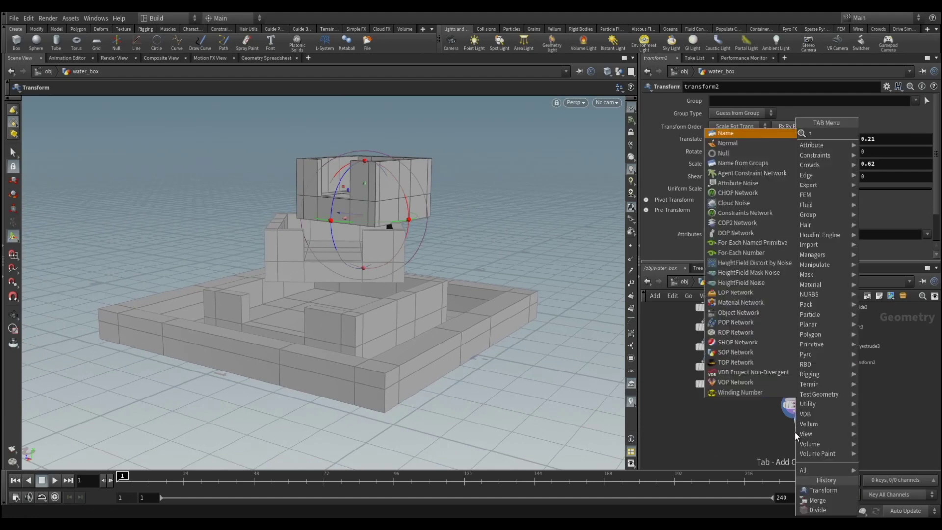
key(Return)
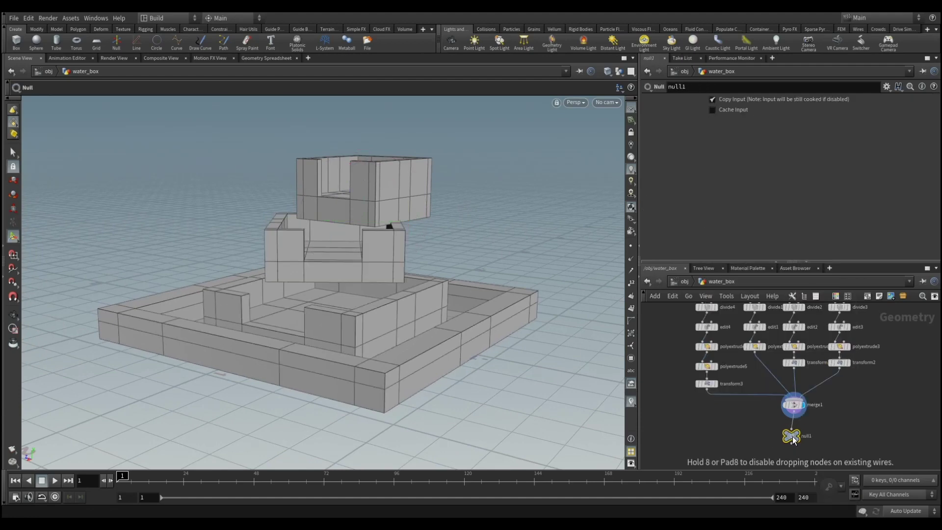
double_click(809, 431)
text(OUT_)
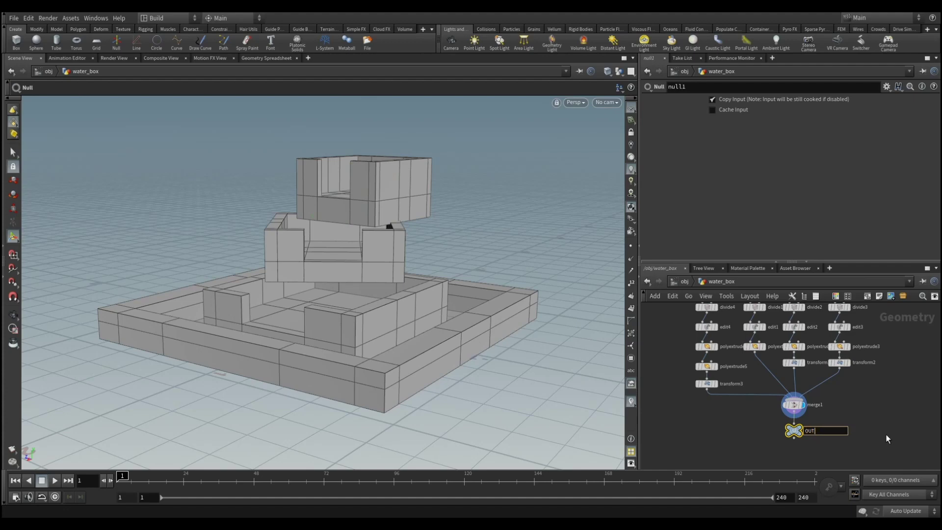
text(OBO)
text(X)
- Confirm the null name OUT_BOX and return to the /obj level
key(Return)
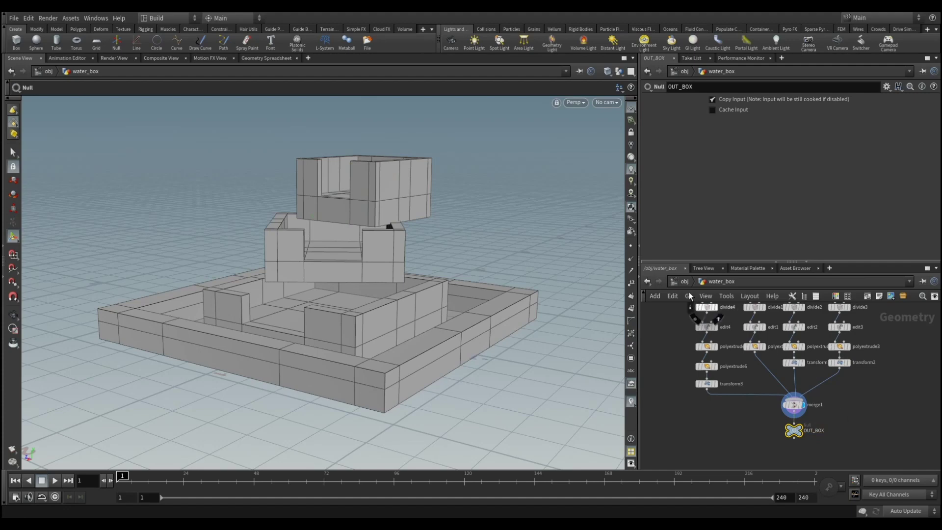
click(686, 281)
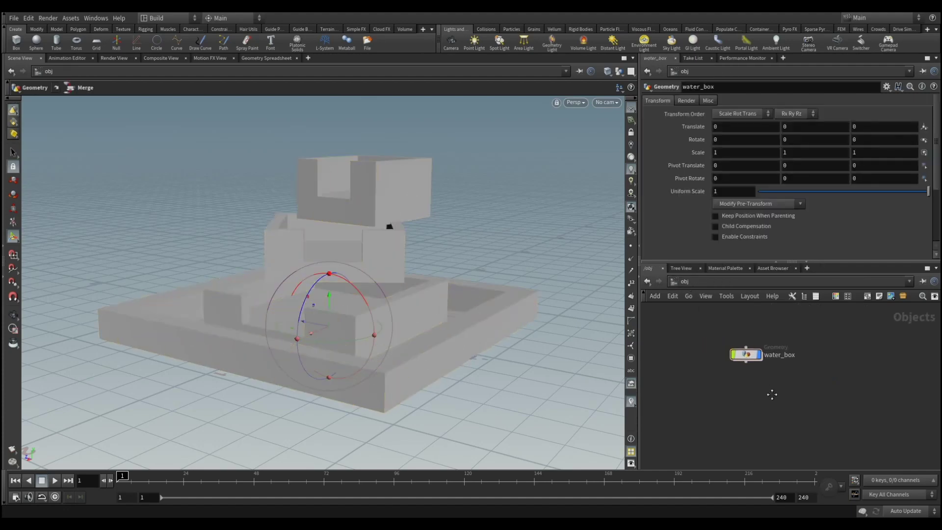
scroll(753, 397, down, 2)
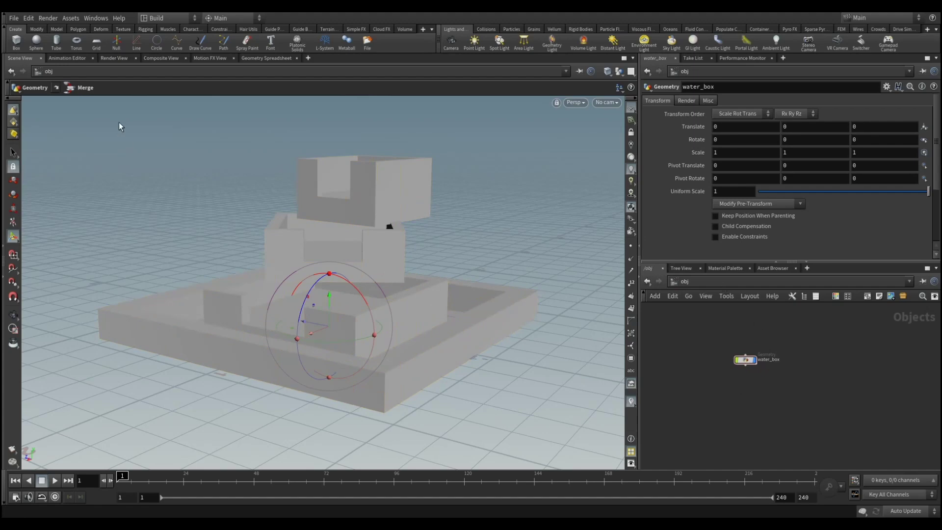
- Place a ground grid object and scale it uniformly to about 3.76
click(92, 44)
click(327, 334)
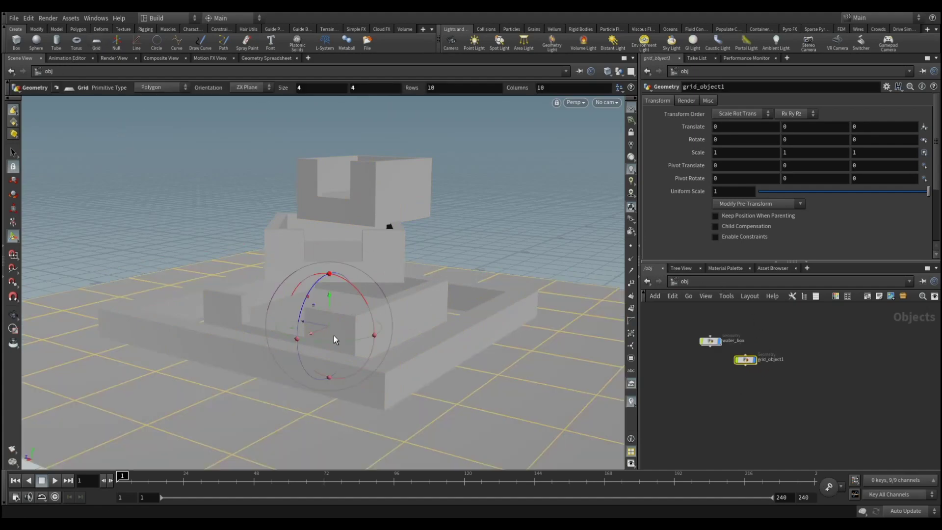
key(e)
mouse_move(334, 328)
mouse_down()
mouse_move(820, 343)
mouse_move(710, 360)
mouse_up()
- Colour the water_box and grid_object1 nodes lime green
drag(789, 387, 662, 308)
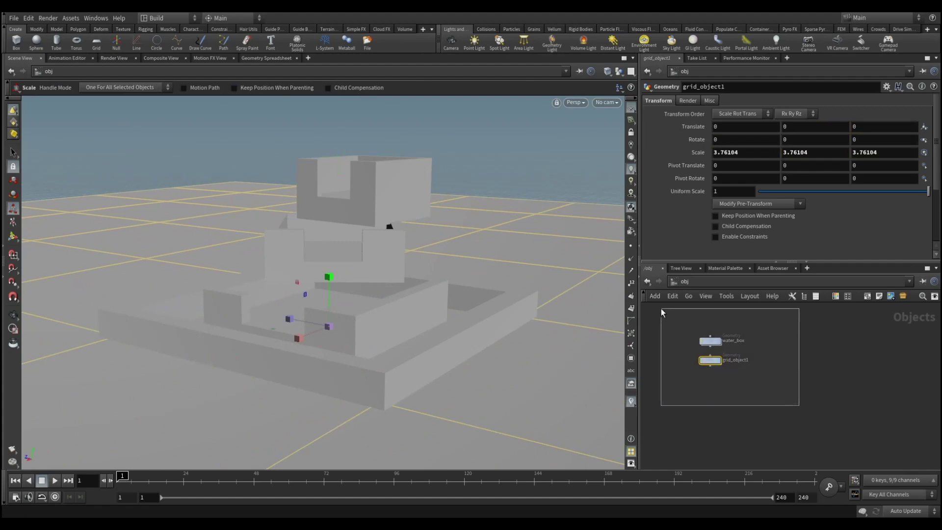
key(c)
click(884, 429)
click(725, 393)
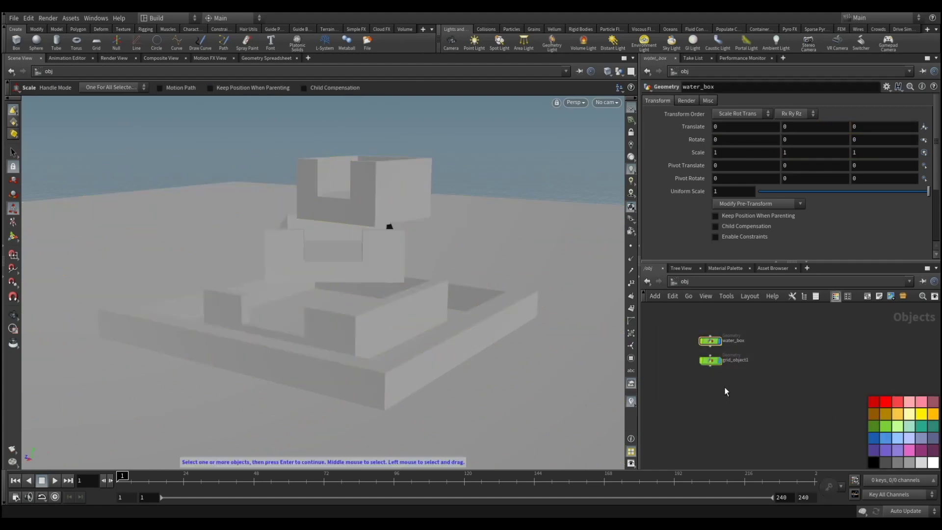
double_click(715, 364)
- Switch to edge selection and pick the grid's boundary edge loop
drag(810, 385, 757, 340)
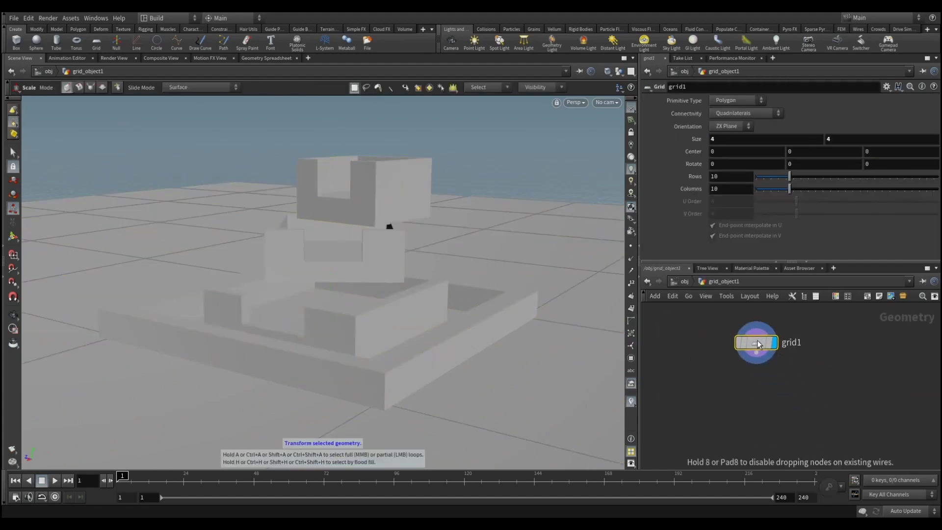
right_click(505, 352)
key(Escape)
mouse_move(442, 327)
mouse_down()
mouse_move(216, 243)
mouse_move(395, 335)
mouse_move(196, 301)
mouse_move(422, 311)
mouse_move(429, 284)
mouse_move(487, 330)
mouse_move(391, 315)
mouse_up()
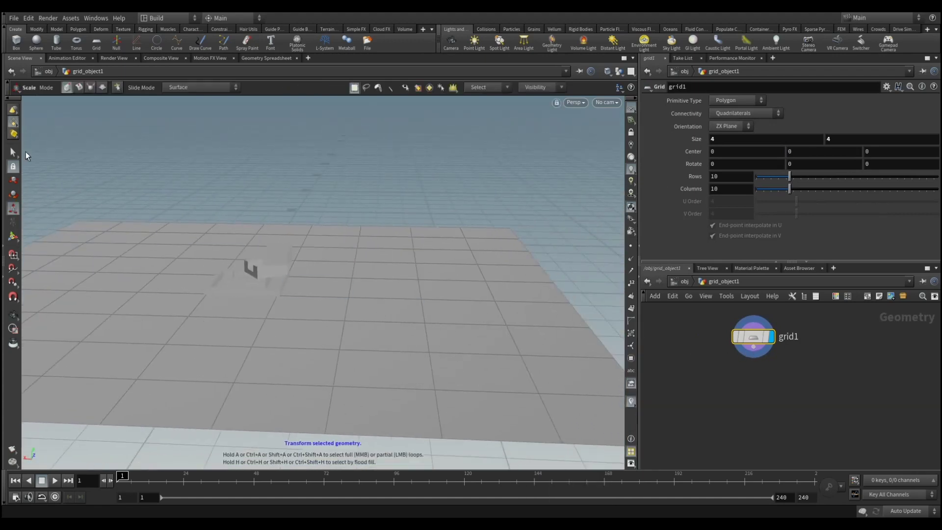
click(17, 151)
click(14, 122)
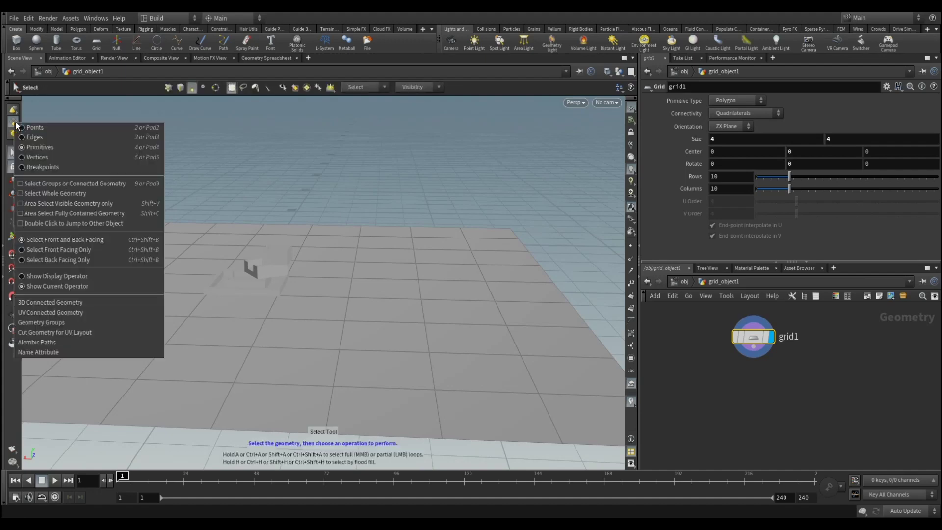
click(51, 136)
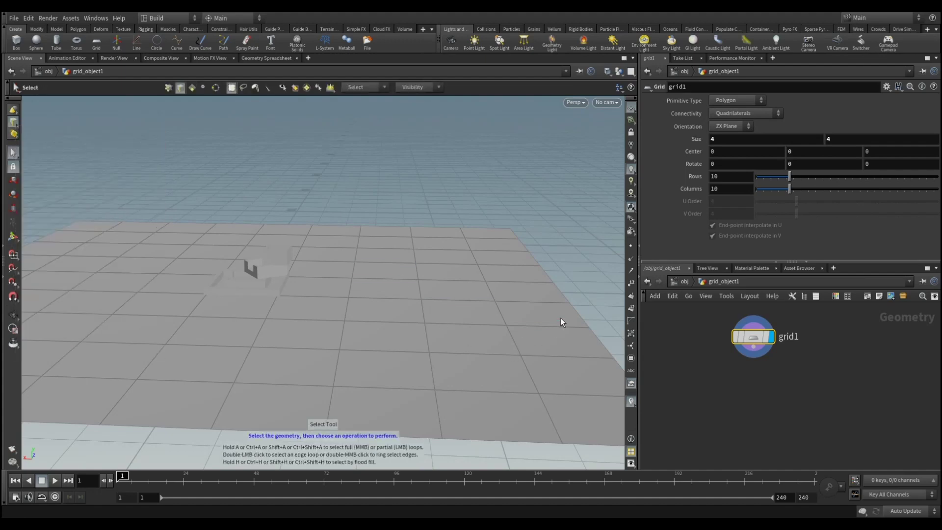
double_click(574, 315)
drag(581, 326, 385, 325)
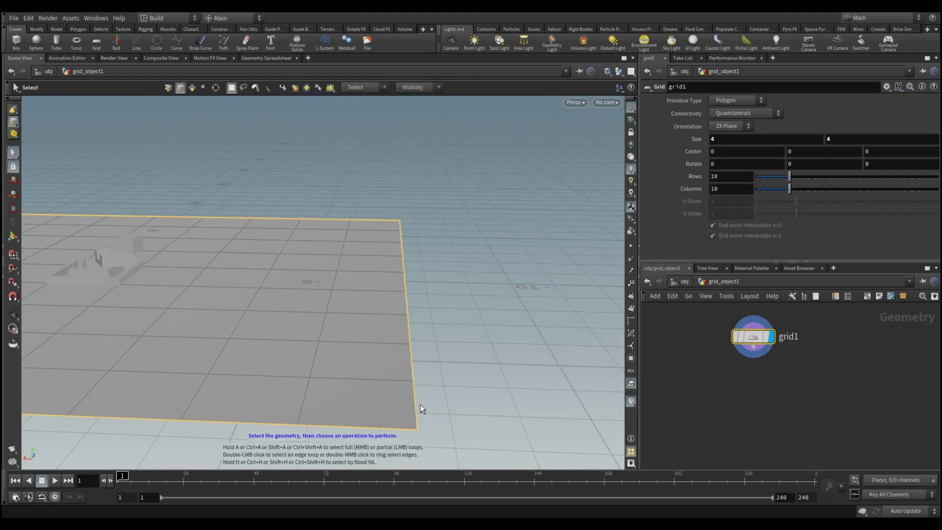
- Select the grid's far-edge points and raise them into a tall backdrop wall
click(32, 128)
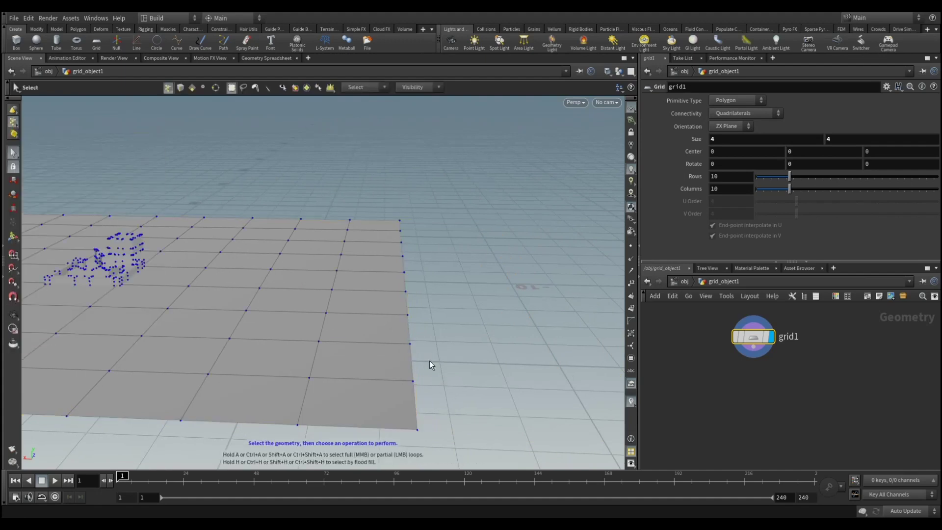
drag(458, 433, 388, 173)
scroll(437, 252, down, 3)
drag(469, 417, 388, 185)
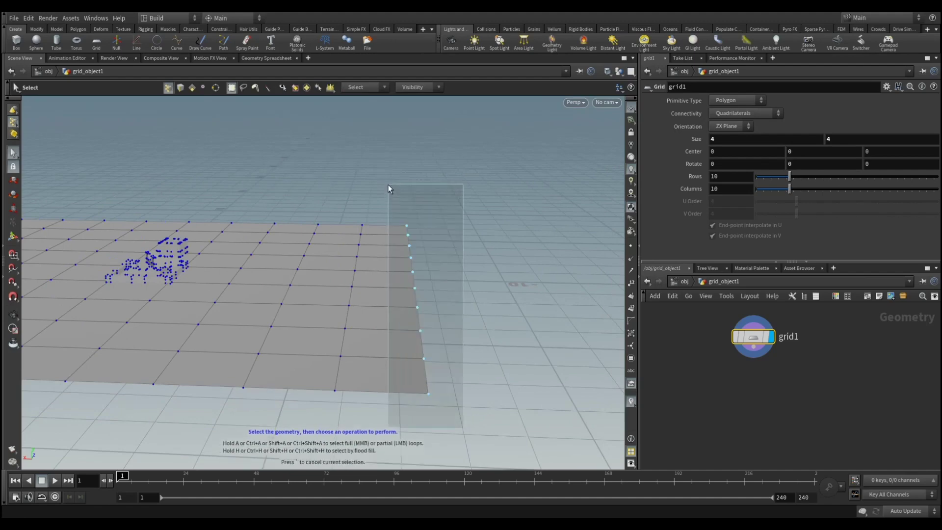
key(t)
mouse_move(414, 253)
mouse_down()
mouse_move(396, 103)
mouse_move(425, 180)
mouse_move(410, 235)
mouse_move(469, 242)
mouse_move(352, 231)
mouse_move(387, 237)
mouse_up()
key(Escape)
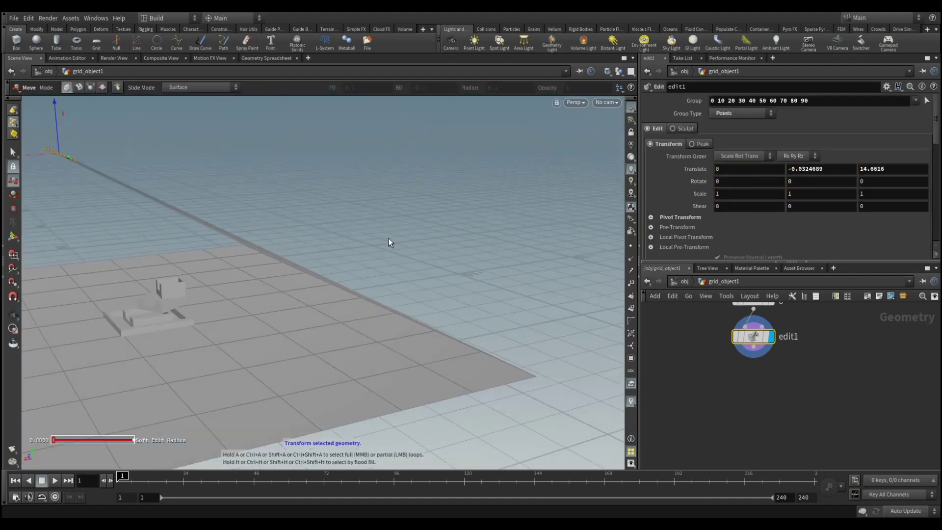
key(ctrl+z)
key(t)
mouse_move(420, 267)
mouse_down()
mouse_move(404, 256)
mouse_move(399, 145)
mouse_move(227, 244)
mouse_move(211, 235)
mouse_up()
mouse_move(426, 124)
mouse_down()
mouse_move(388, 122)
mouse_move(383, 174)
mouse_move(456, 206)
mouse_up()
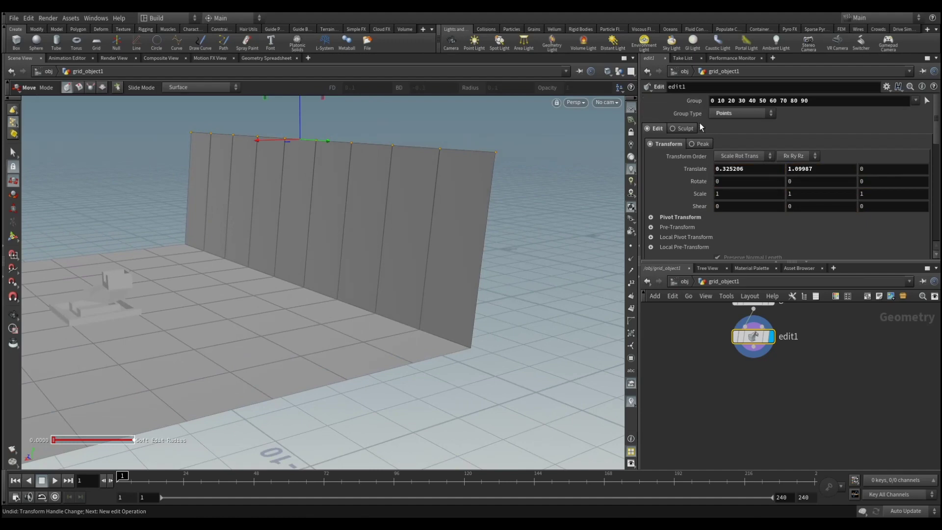
- Set grid1's Primitive Type to NURBS so the wall curves smoothly
middle_drag(753, 331, 739, 380)
click(738, 347)
click(728, 100)
click(731, 126)
key(Escape)
mouse_move(345, 286)
mouse_down()
mouse_move(273, 245)
mouse_move(446, 263)
mouse_move(414, 315)
mouse_move(328, 263)
mouse_up()
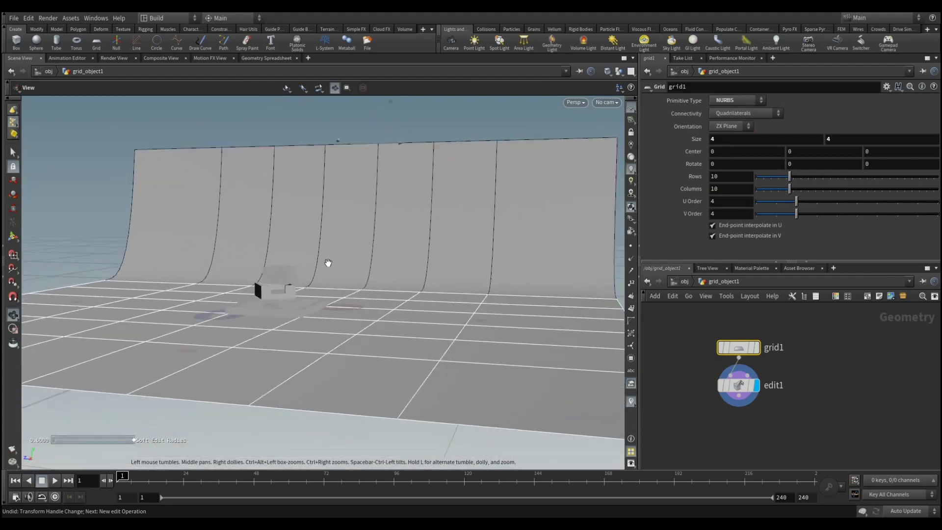
right_drag(328, 263, 332, 328)
mouse_move(332, 328)
mouse_down()
mouse_move(353, 307)
mouse_move(439, 330)
mouse_move(436, 339)
mouse_up()
mouse_move(435, 339)
right_down()
mouse_move(417, 332)
mouse_move(509, 316)
right_up()
mouse_move(508, 316)
mouse_down()
mouse_move(352, 273)
mouse_move(353, 311)
mouse_up()
- Add a Transform SOP below edit1
key(t)
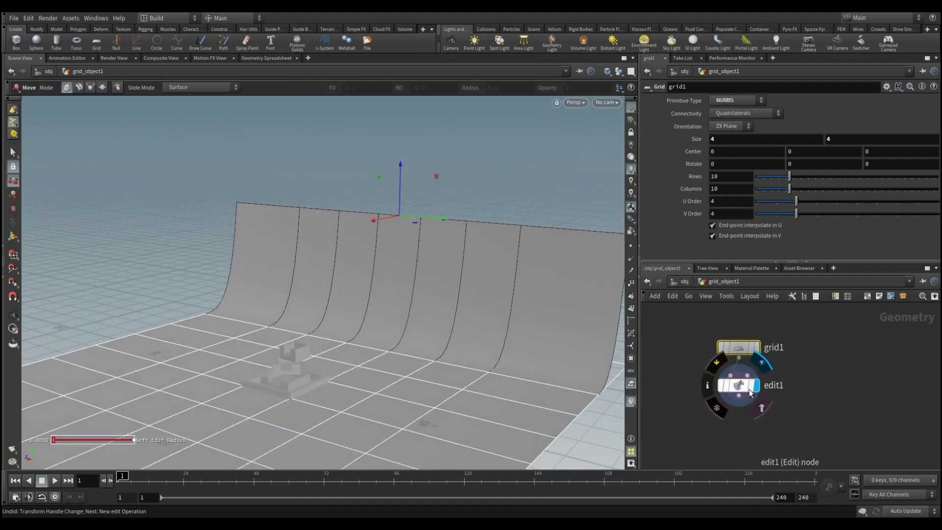
mouse_move(798, 161)
middle_down()
mouse_move(784, 165)
mouse_move(824, 165)
middle_up()
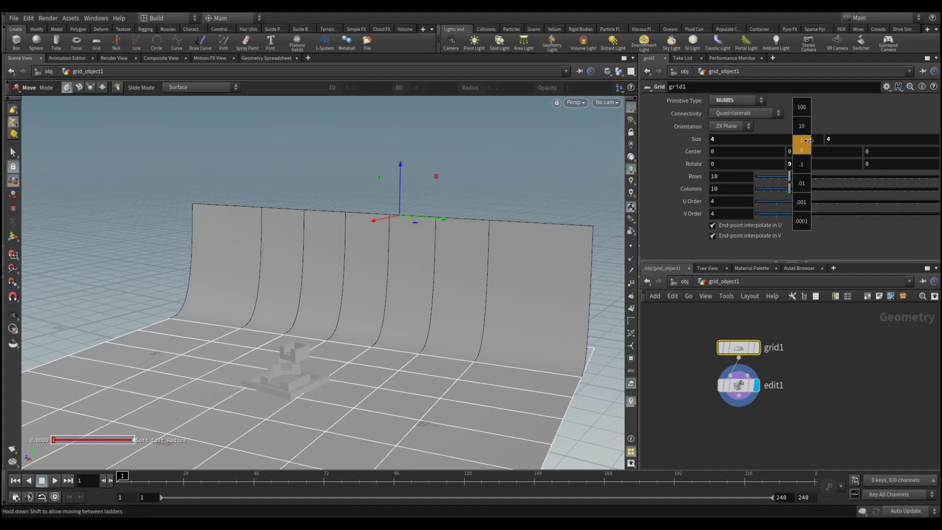
key(ctrl+z)
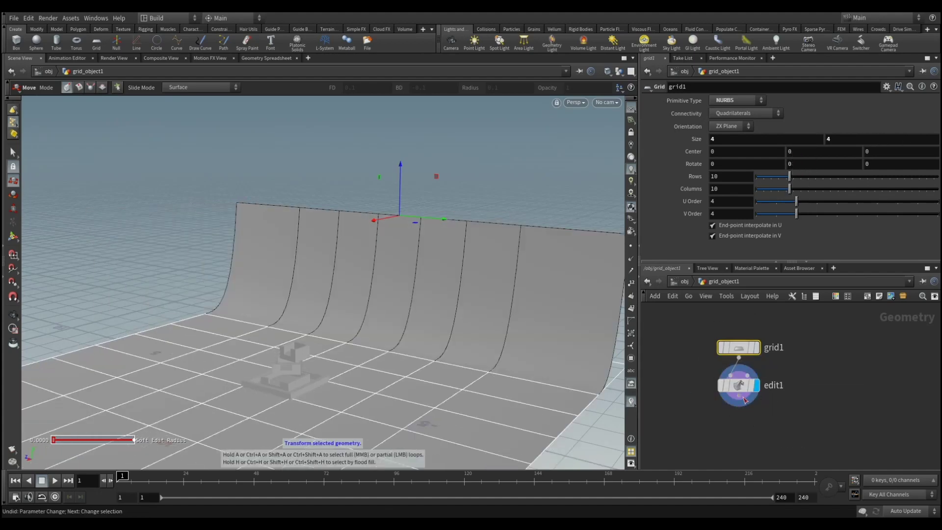
drag(744, 400, 745, 423)
text(transform)
key(Return)
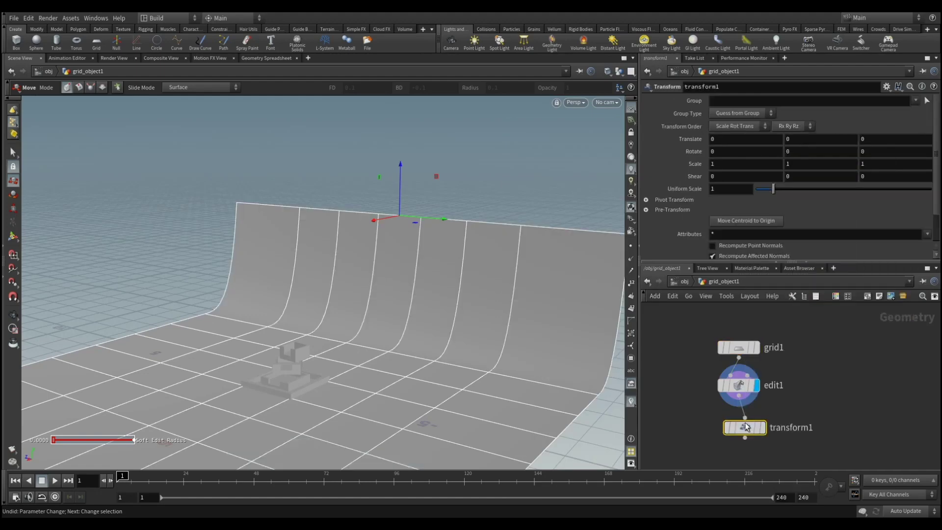
- Rotate the backdrop 36.4° around Y with transform1
click(738, 420)
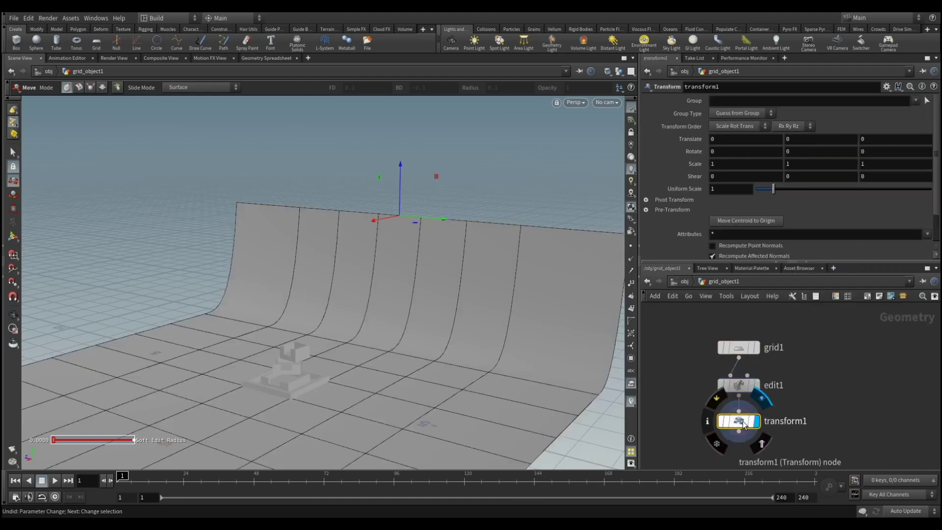
middle_drag(793, 157, 905, 131)
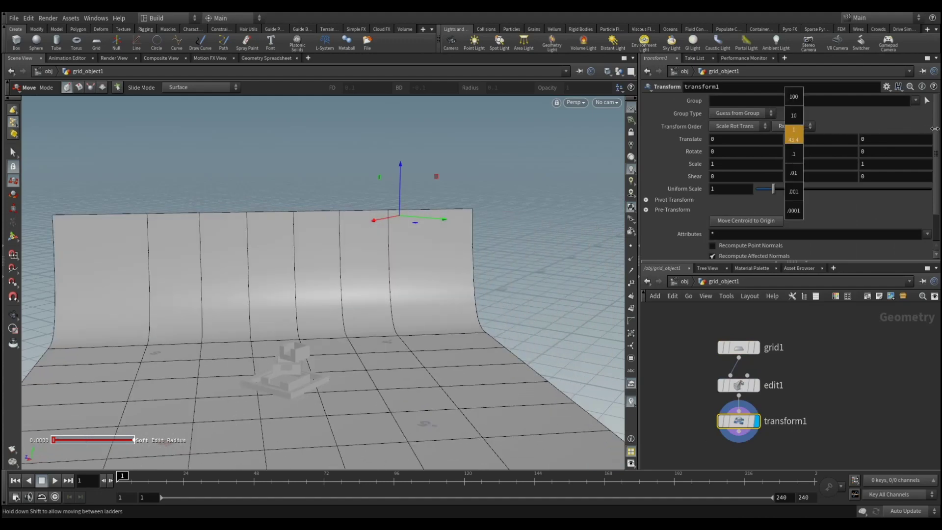
key(Escape)
right_drag(268, 361, 517, 406)
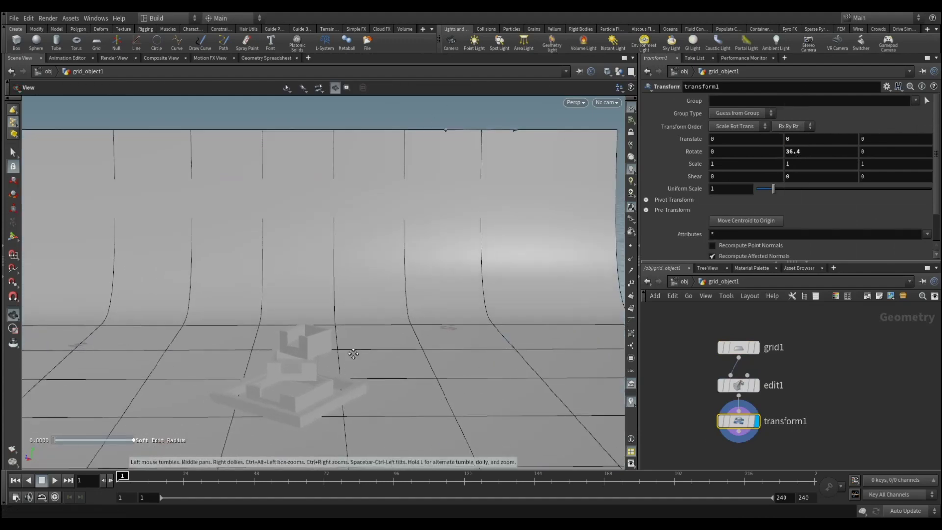
drag(517, 406, 414, 349)
mouse_move(414, 348)
right_down()
mouse_move(543, 388)
mouse_move(391, 361)
right_up()
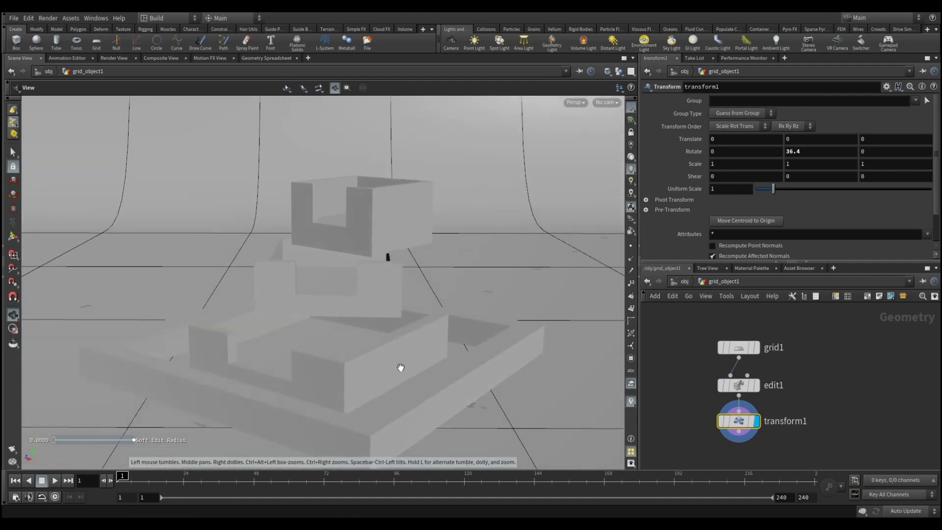
drag(391, 366, 397, 342)
middle_drag(397, 342, 400, 297)
drag(399, 297, 412, 295)
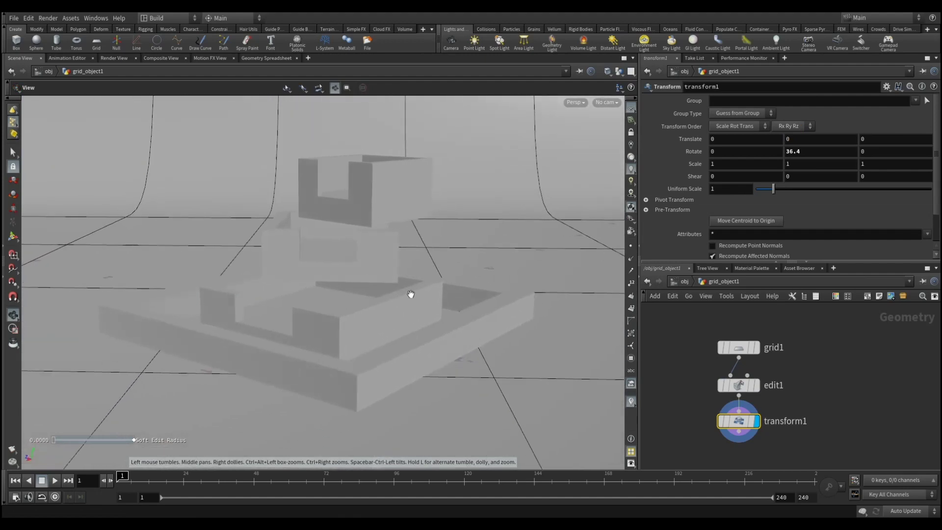
key(t)
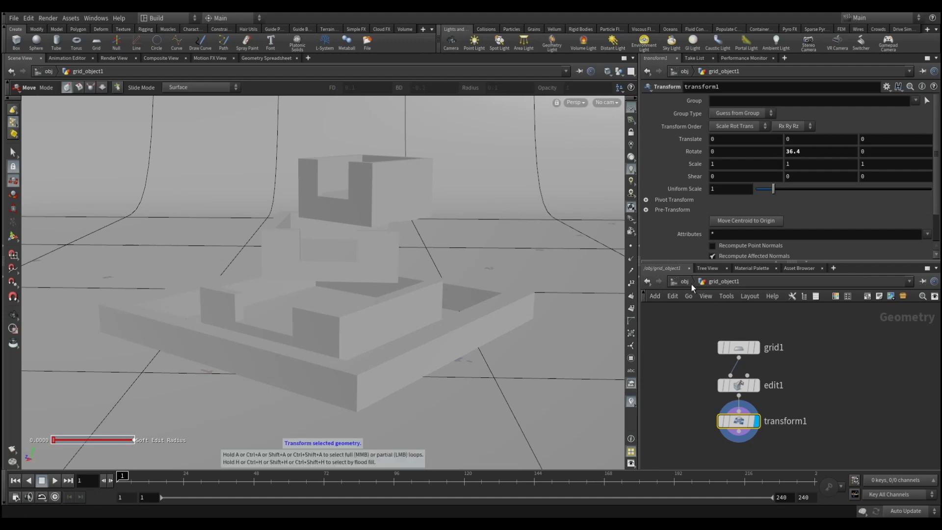
- Cap the grid network with a null named OUT_GRID and return to /obj
key(Tab)
text(nu)
key(Return)
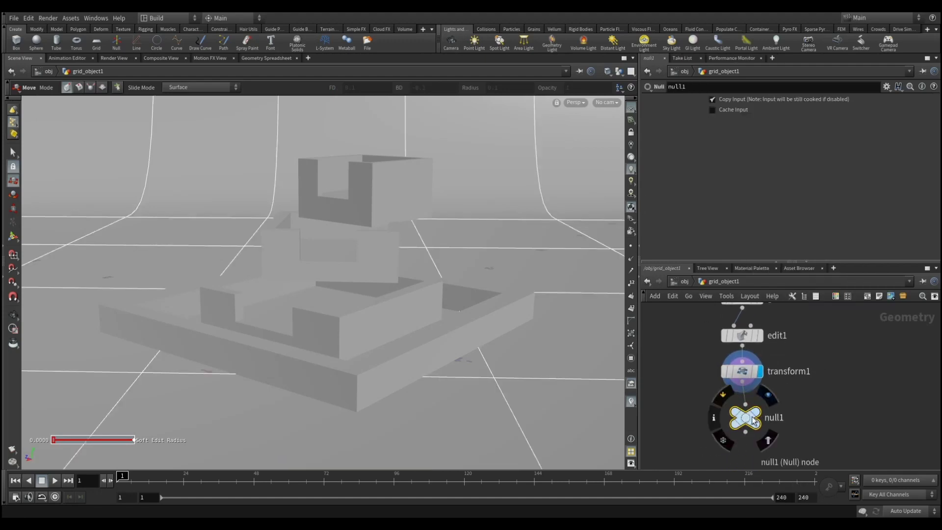
double_click(751, 419)
key(BackSpace)
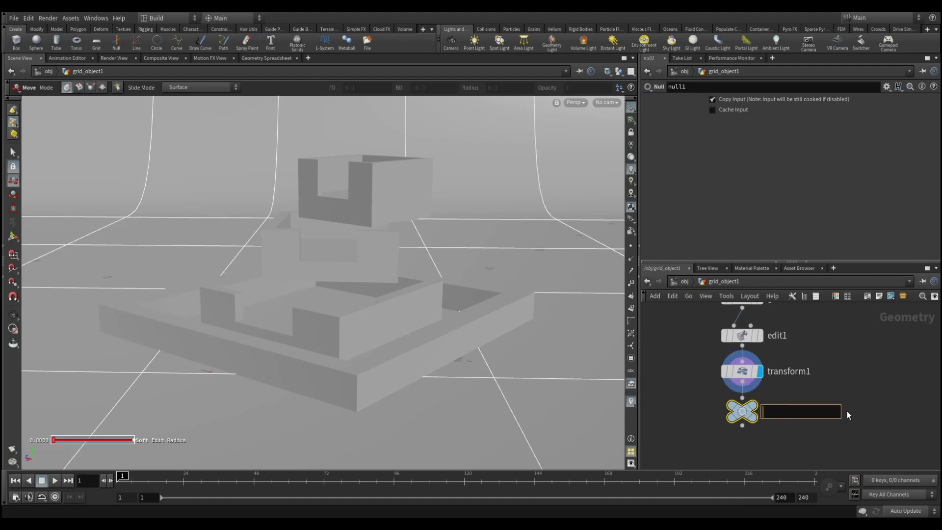
text(OUT_GRID)
key(Return)
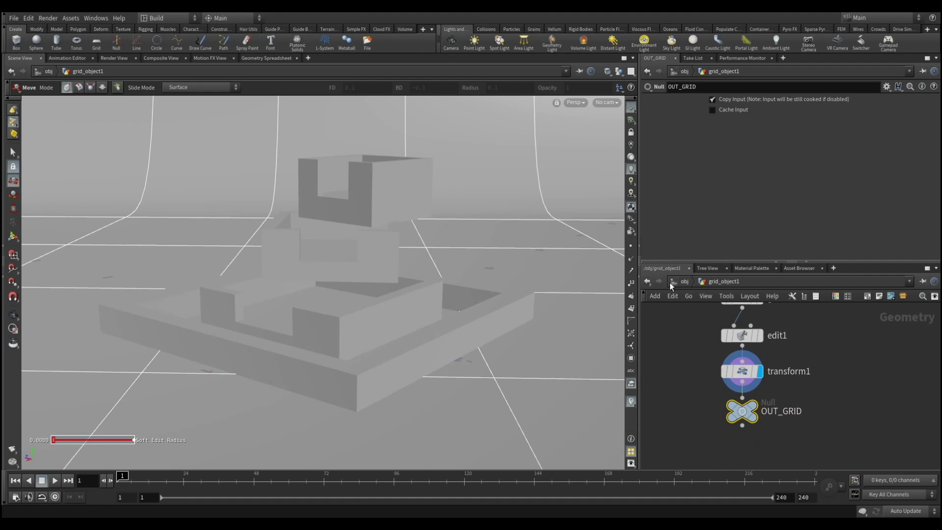
click(683, 282)
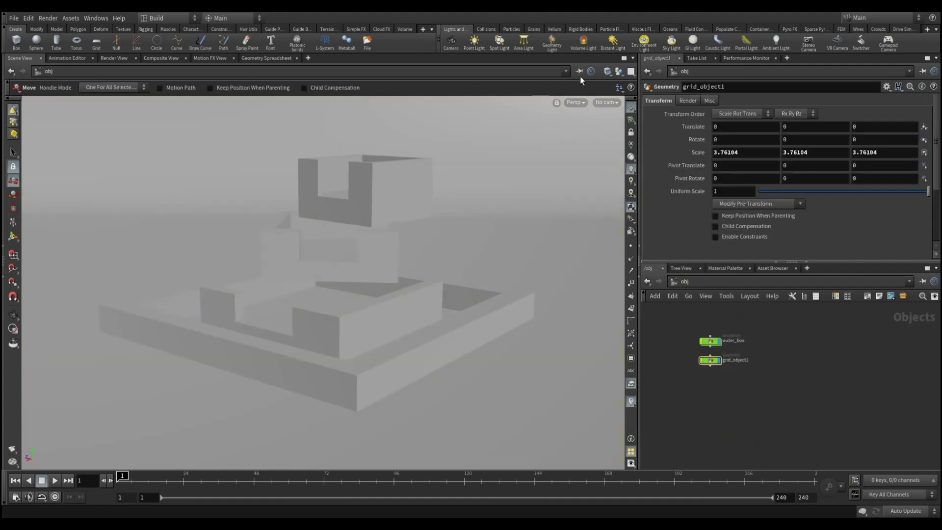
- Create cam1 from the current view, framing the stacked boxes
ctrl+click(451, 42)
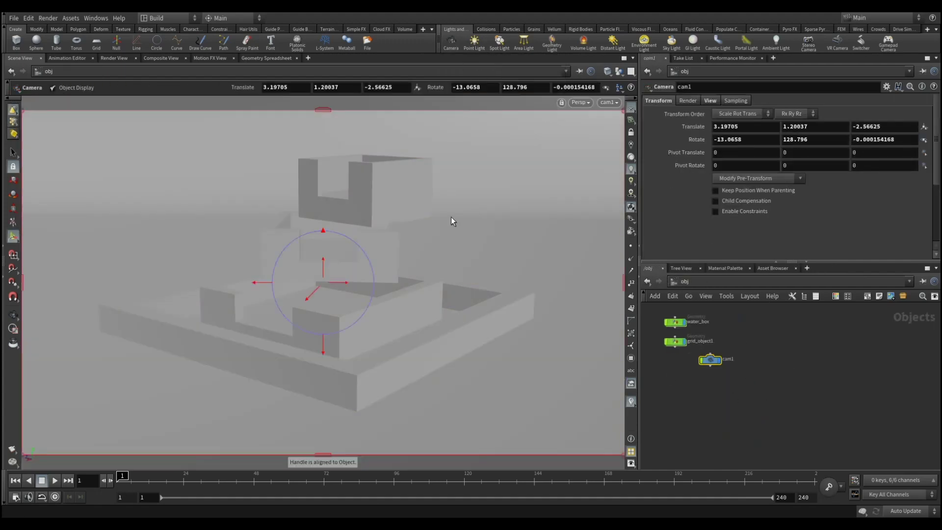
key(Escape)
middle_drag(431, 238, 426, 254)
drag(426, 254, 441, 252)
middle_drag(441, 253, 442, 242)
key(Return)
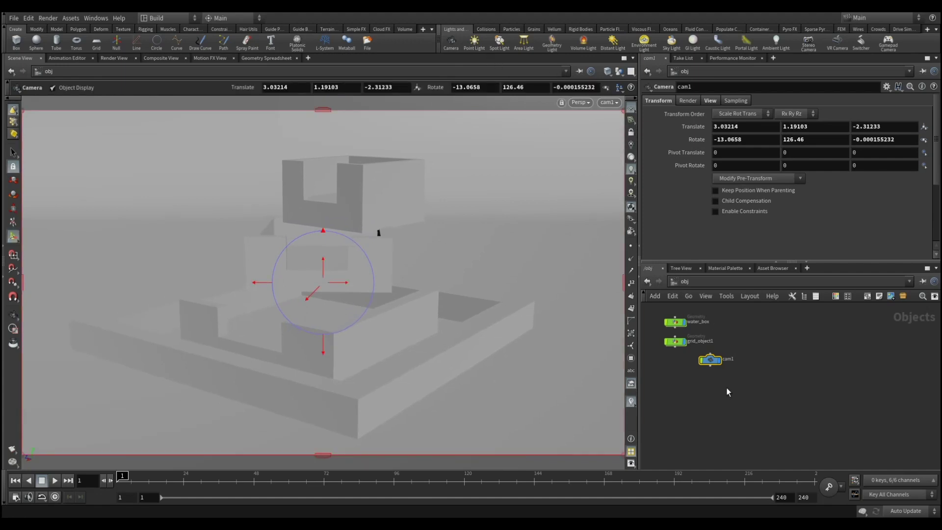
- Move cam1 beside water_box and tidy the object network layout
drag(712, 361, 731, 328)
key(l)
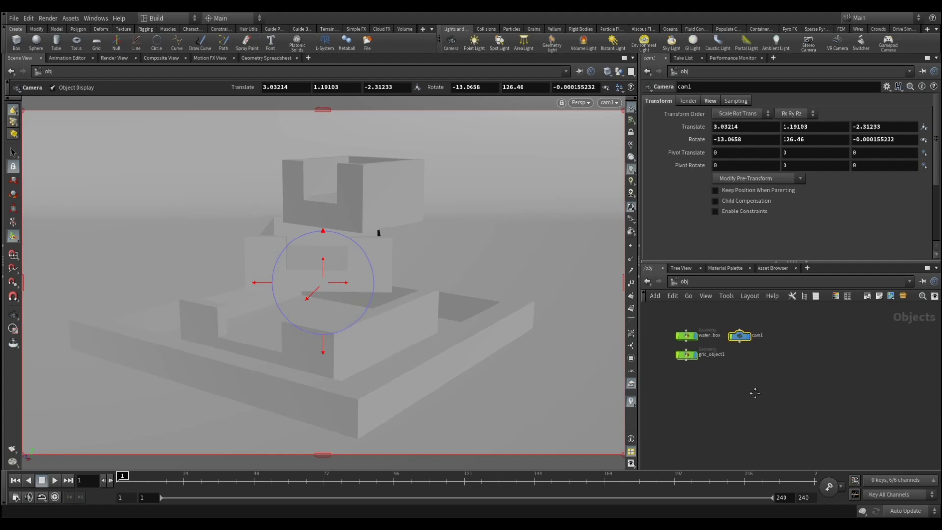
scroll(726, 392, up, 2)
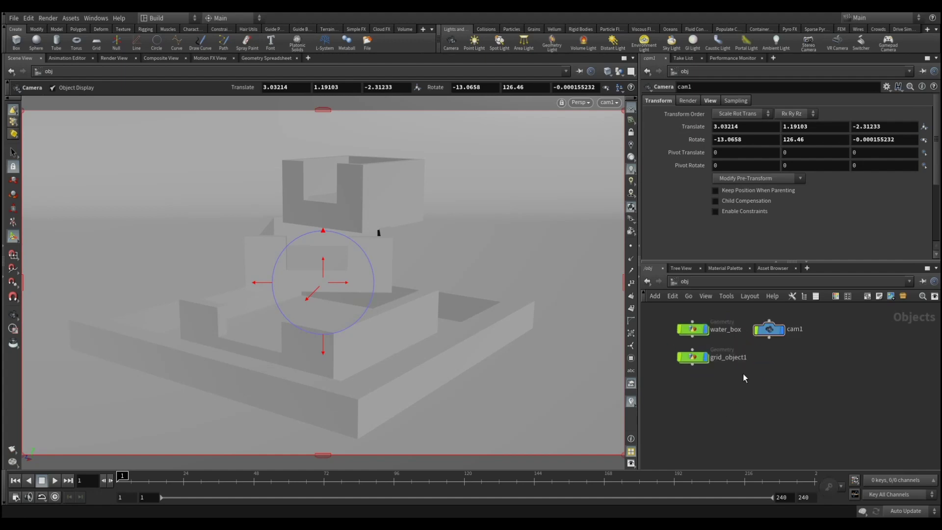
middle_drag(741, 372, 763, 419)
click(695, 282)
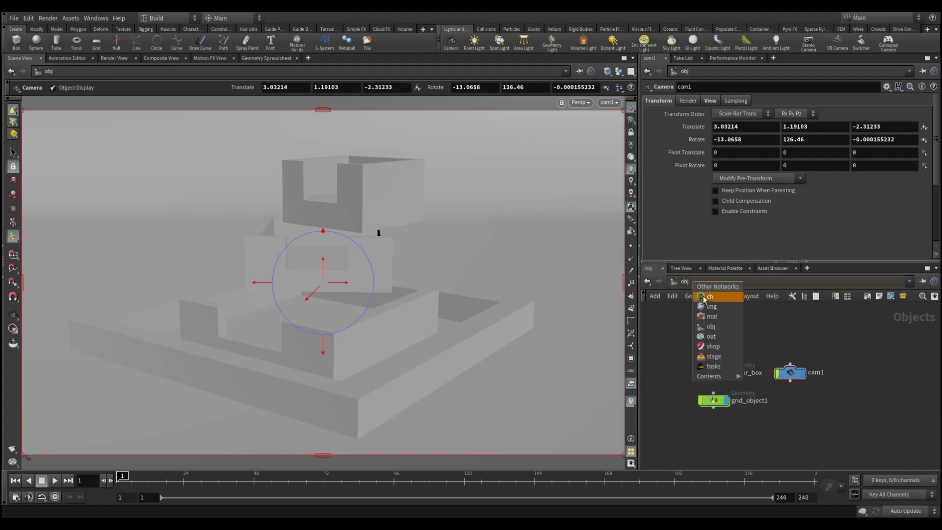
- Add a Principled Shader node in the mat network
click(712, 316)
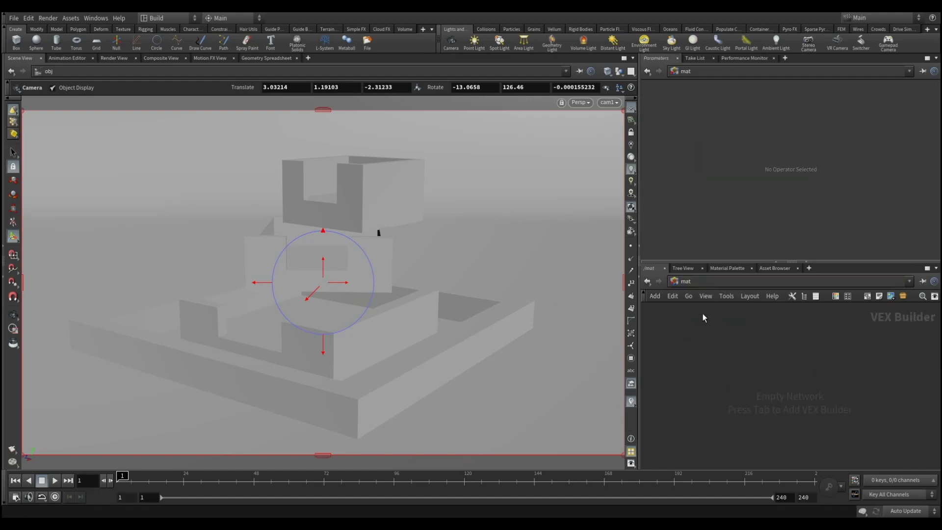
key(Tab)
text(pr)
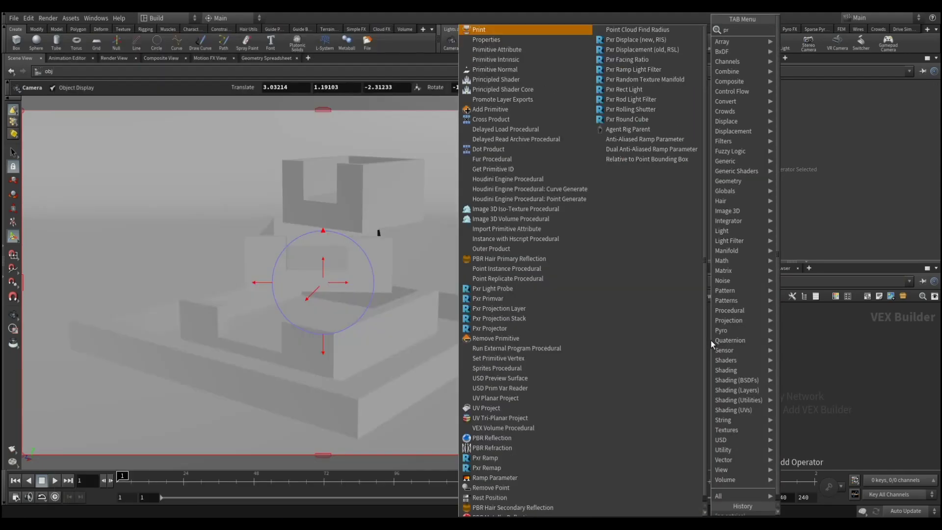
text(int)
key(BackSpace)
key(BackSpace)
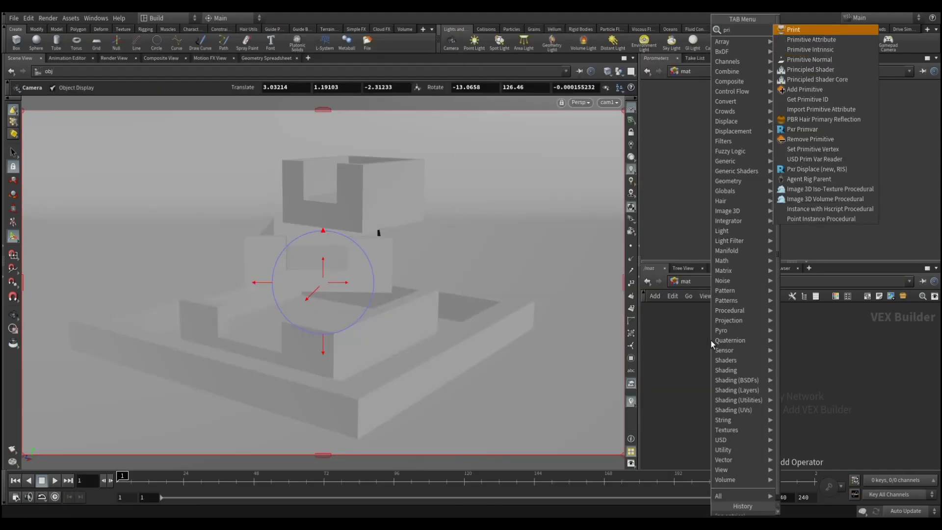
key(Down)
key(Down)
key(Down)
key(Down)
key(Return)
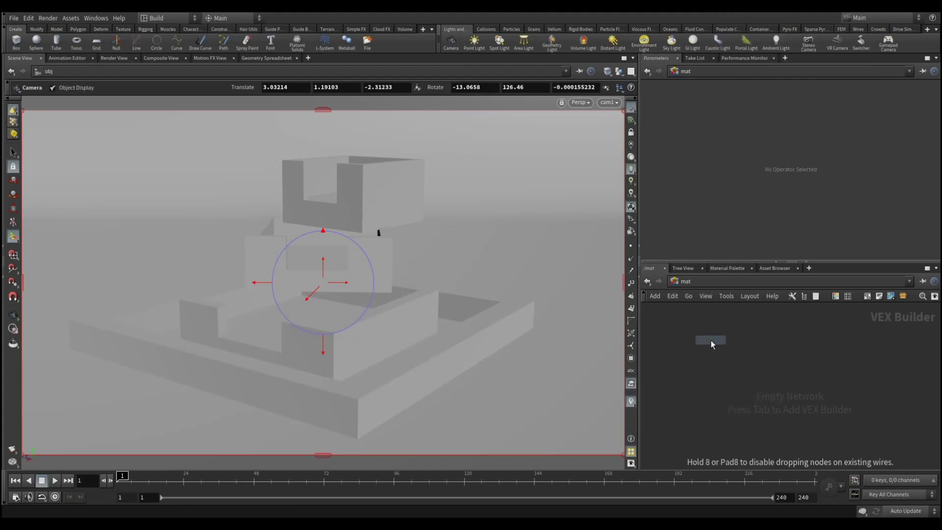
click(710, 340)
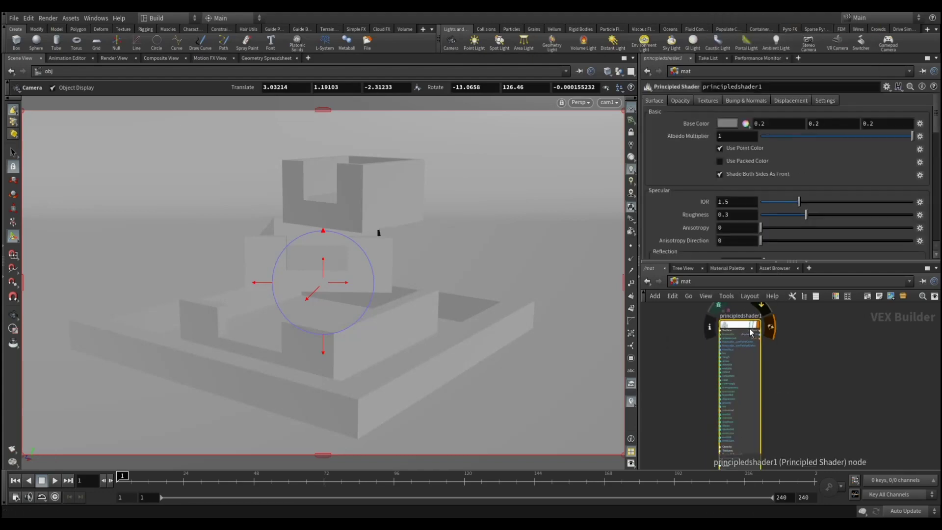
- Apply the Wood Chips preset to principledshader1 and return to /obj
scroll(748, 324, down, 2)
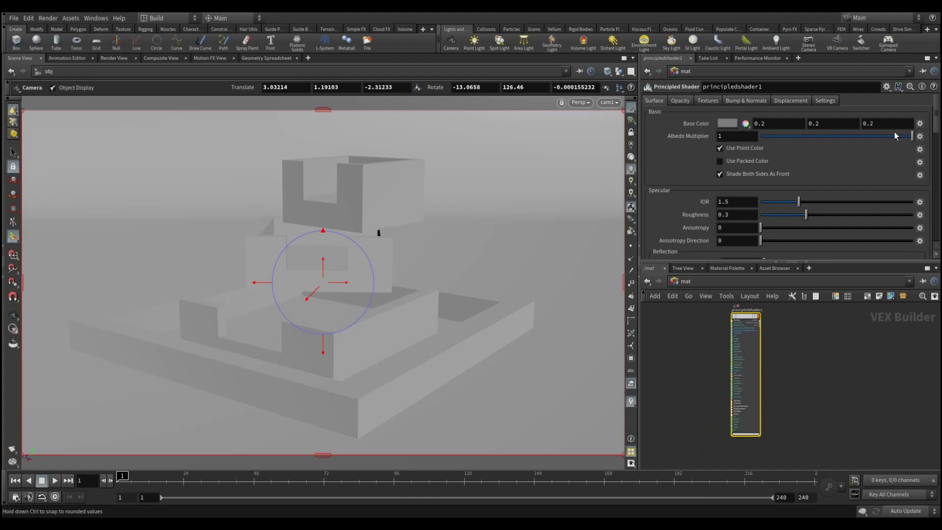
click(886, 87)
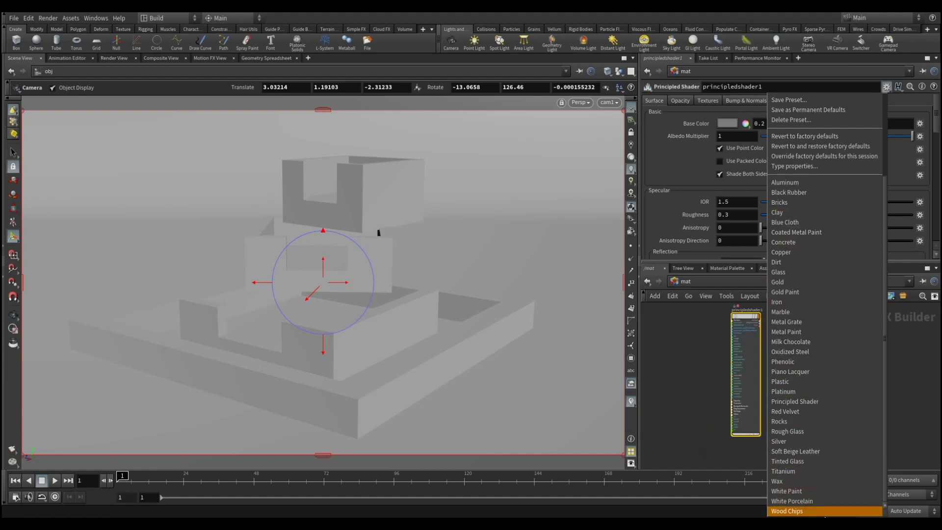
click(817, 513)
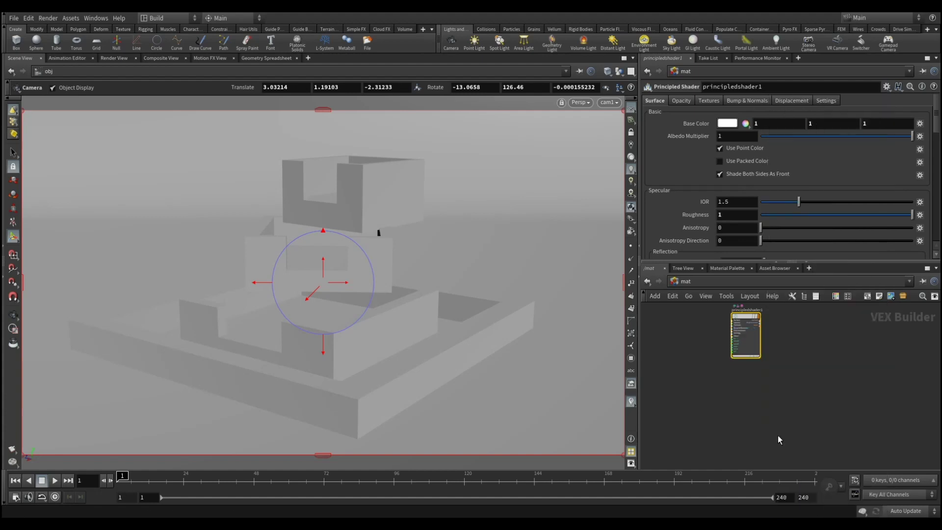
click(692, 293)
click(710, 331)
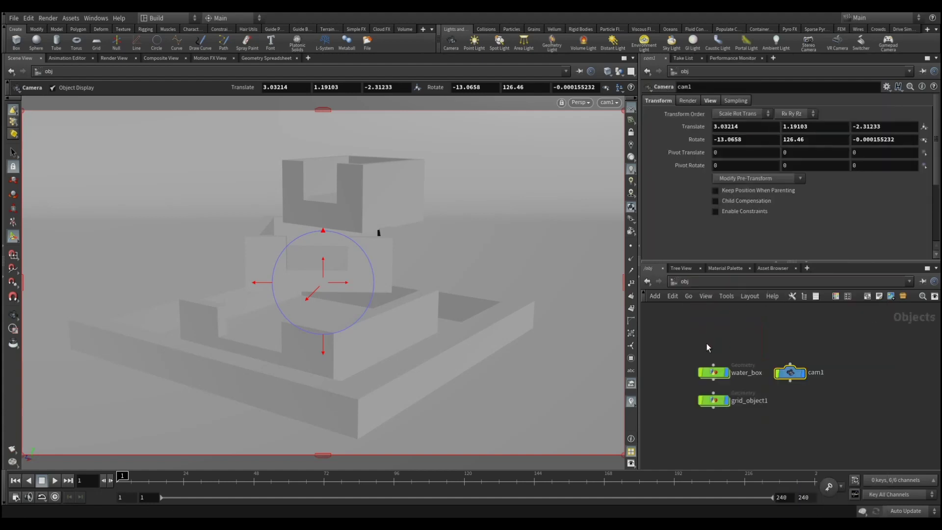
- Assign /mat/principledshader1 as water_box's material so it turns orange
click(715, 374)
click(686, 101)
click(922, 201)
click(829, 55)
double_click(869, 63)
click(768, 356)
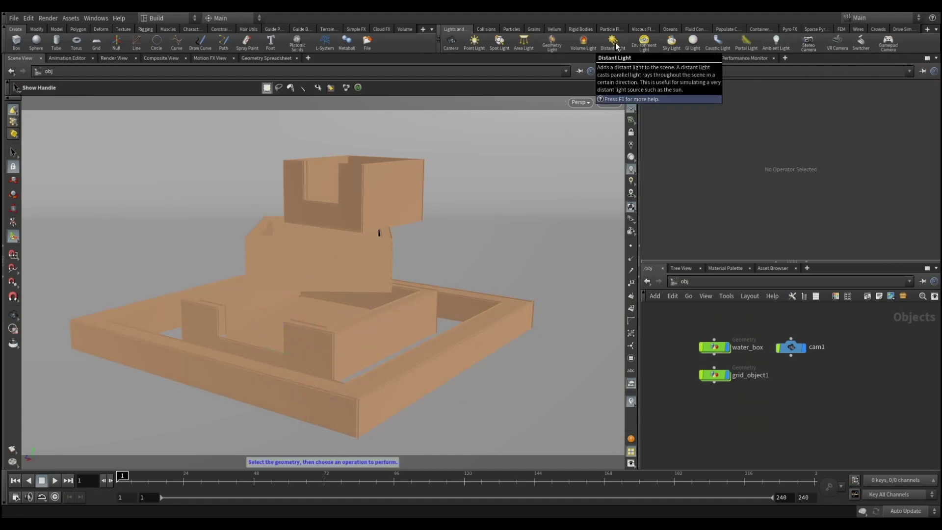
- Add envlight1 using the_sky_is_on_fire_8k.hdr as its environment map
key(n)
key(Escape)
mouse_move(498, 262)
mouse_down()
mouse_move(406, 273)
mouse_move(431, 326)
mouse_move(476, 342)
mouse_move(355, 355)
mouse_move(353, 374)
mouse_move(440, 375)
mouse_move(454, 363)
mouse_move(358, 341)
mouse_move(429, 336)
mouse_move(543, 309)
mouse_move(472, 327)
mouse_move(462, 284)
mouse_move(441, 279)
mouse_move(535, 172)
mouse_move(402, 322)
mouse_move(499, 269)
mouse_move(538, 193)
mouse_up()
key(t)
click(645, 43)
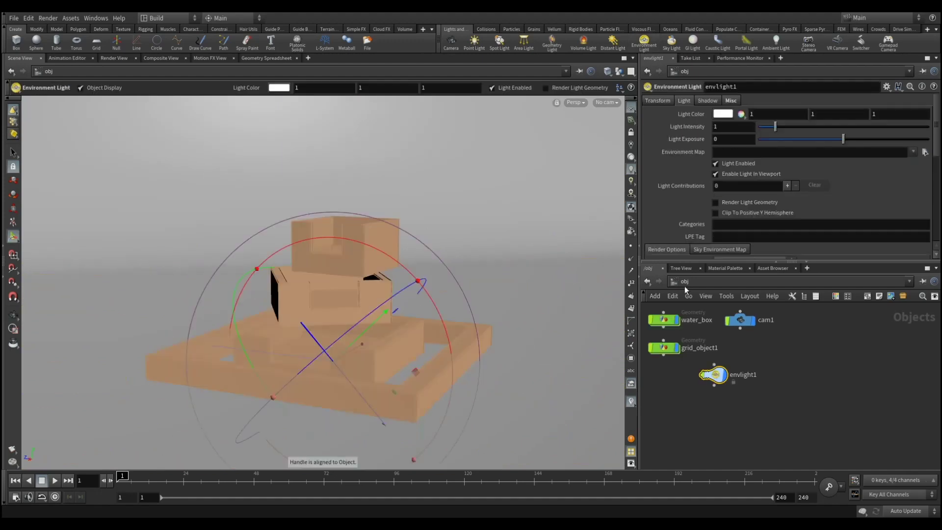
drag(715, 373, 741, 354)
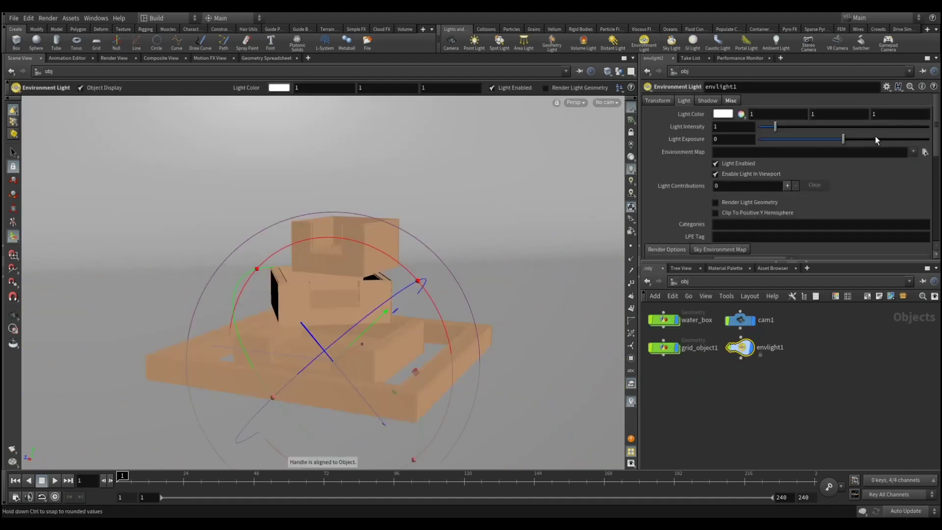
click(924, 152)
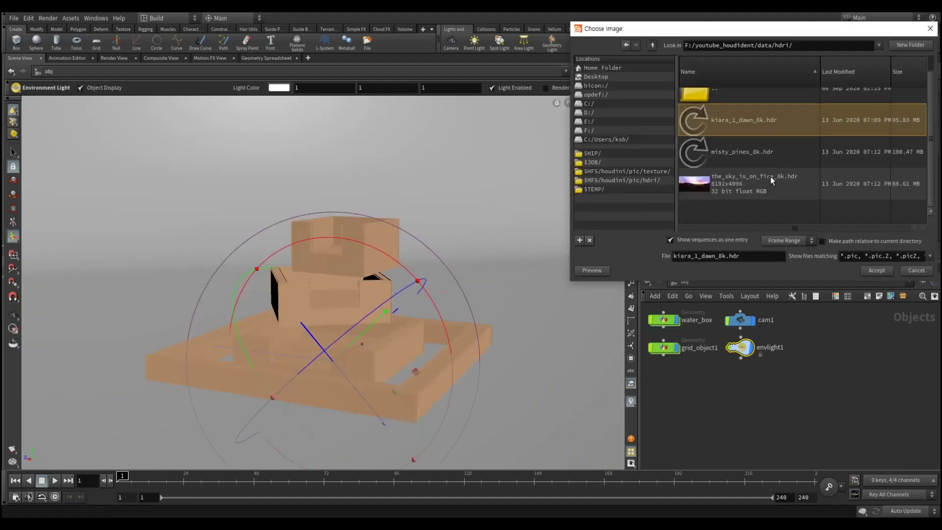
double_click(766, 178)
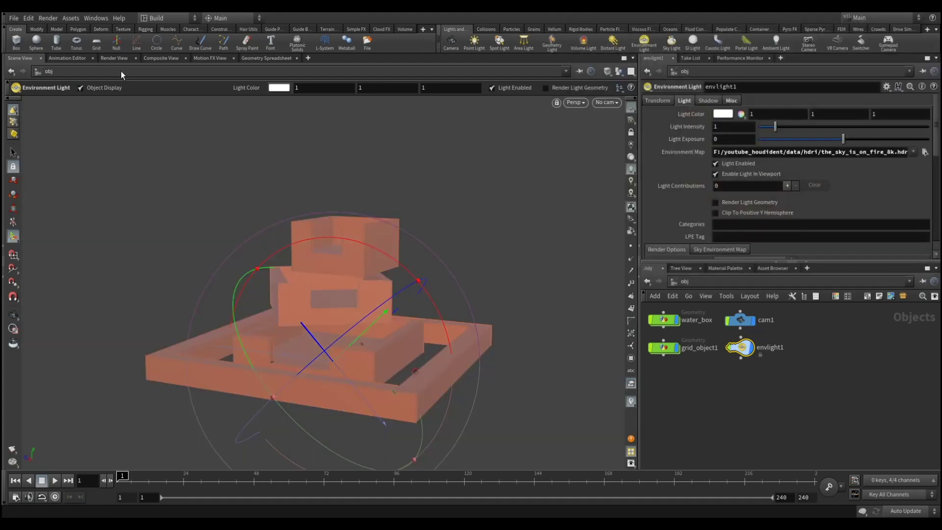
- Run a Mantra IPR render through /obj/cam1 showing the HDRI-lit wood trays, then return to /obj
click(110, 57)
click(22, 72)
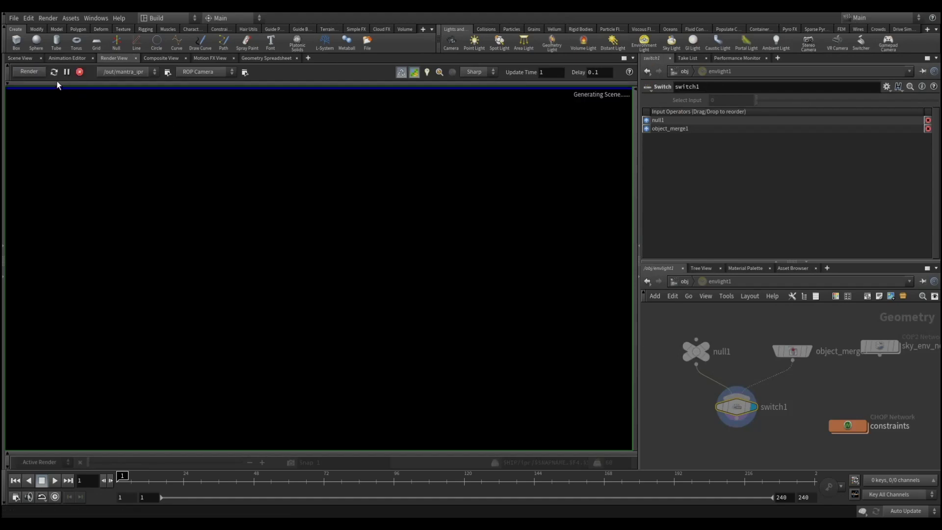
click(206, 71)
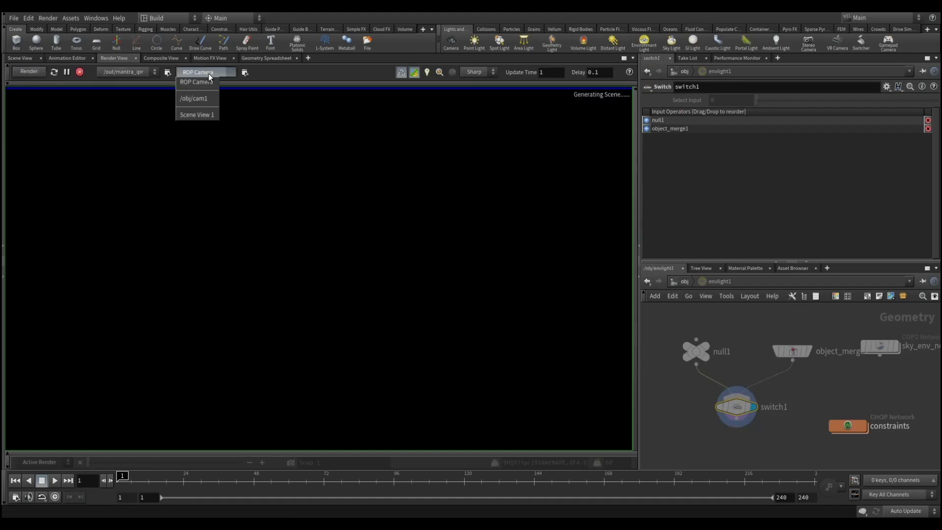
click(201, 98)
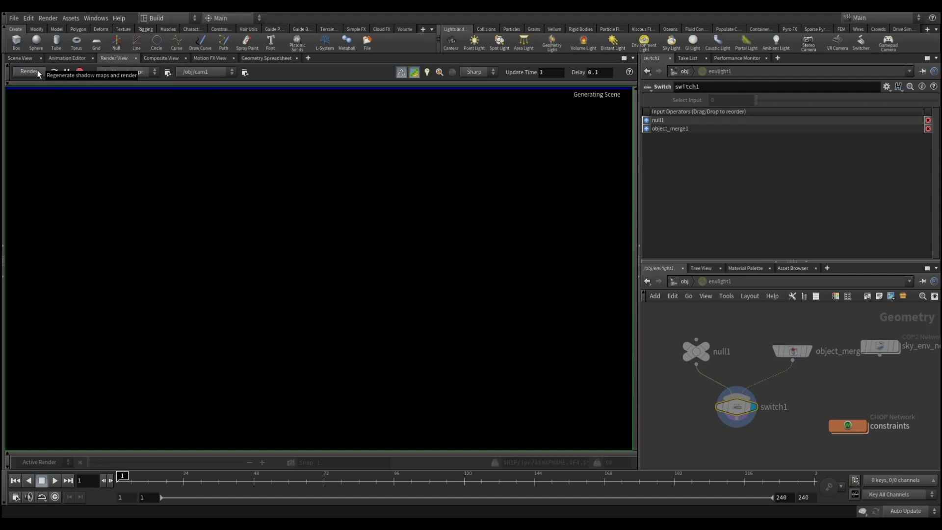
click(687, 283)
middle_drag(721, 362, 790, 422)
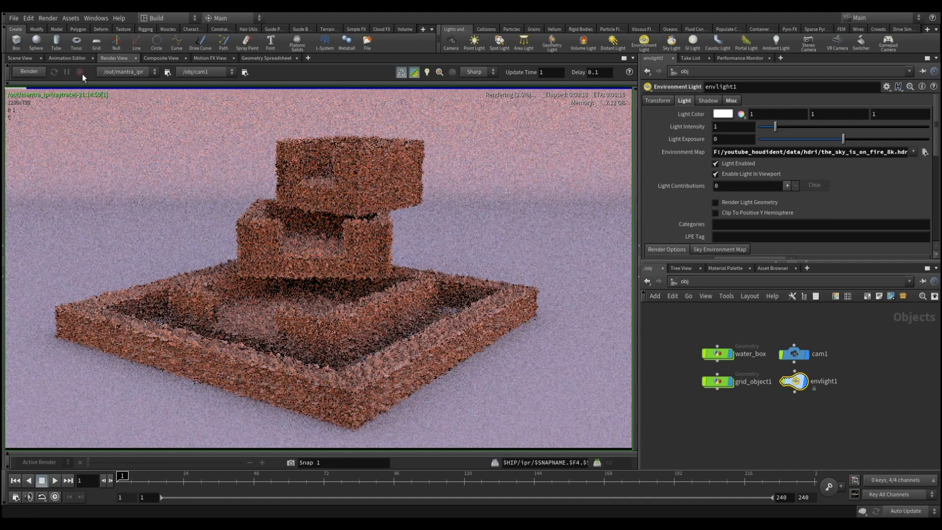
click(20, 58)
- Look through cam1 in the viewport, recentre the trays, and turn off camera locking
click(606, 102)
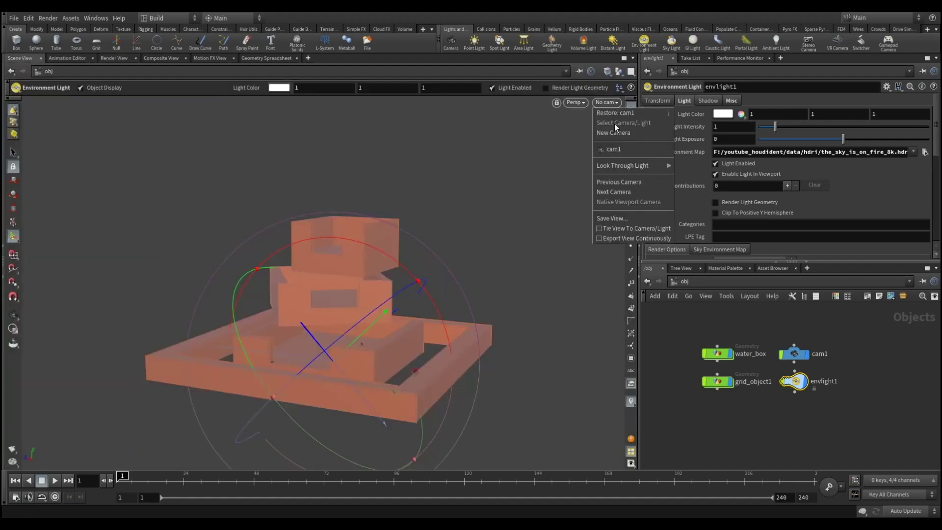
click(613, 149)
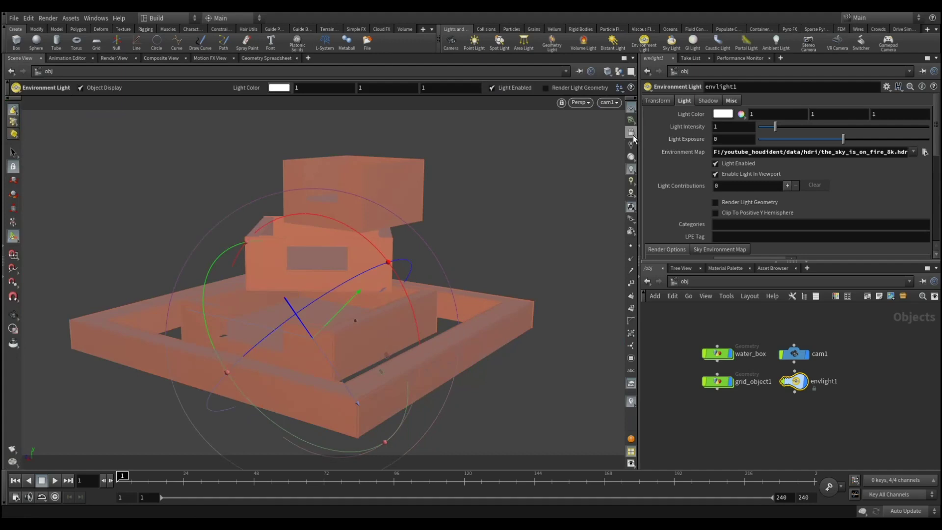
key(Escape)
mouse_move(473, 269)
mouse_down()
mouse_move(403, 261)
mouse_move(479, 260)
mouse_move(391, 235)
mouse_move(451, 251)
mouse_up()
middle_drag(451, 251, 459, 246)
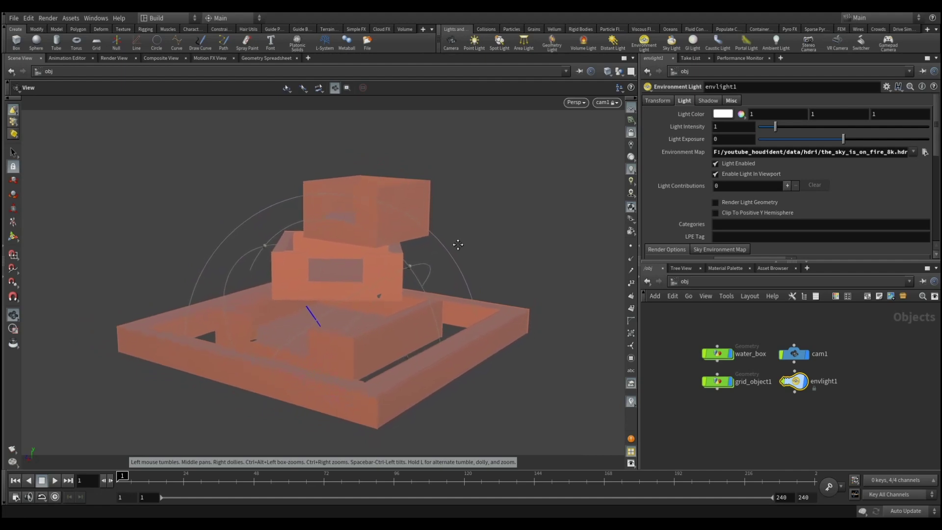
key(Return)
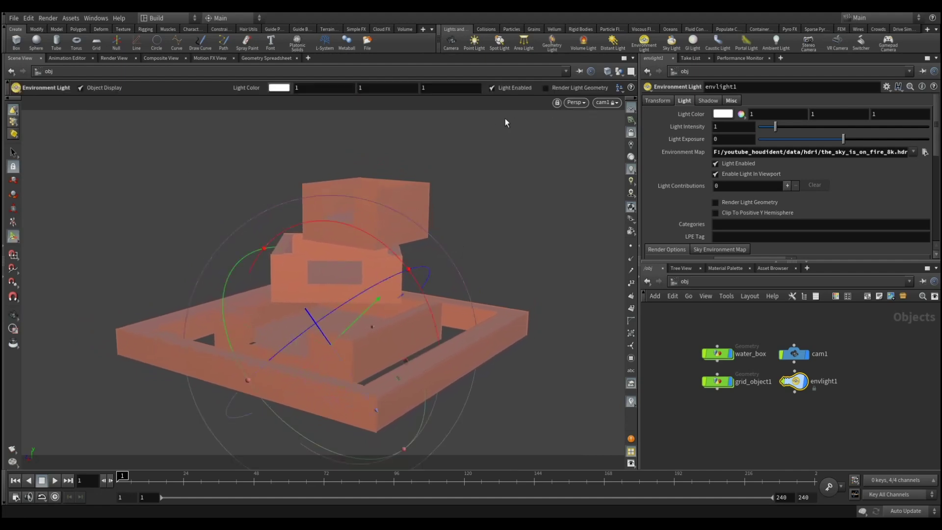
click(633, 130)
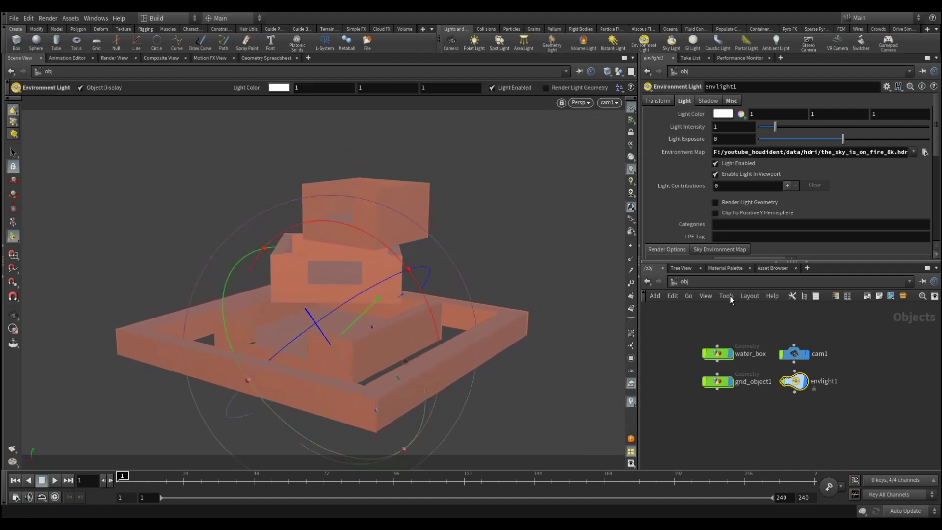
click(737, 281)
- Replace mantra_ipr in /out with a new mantra1 node overriding camera resolution to 1/2
click(743, 336)
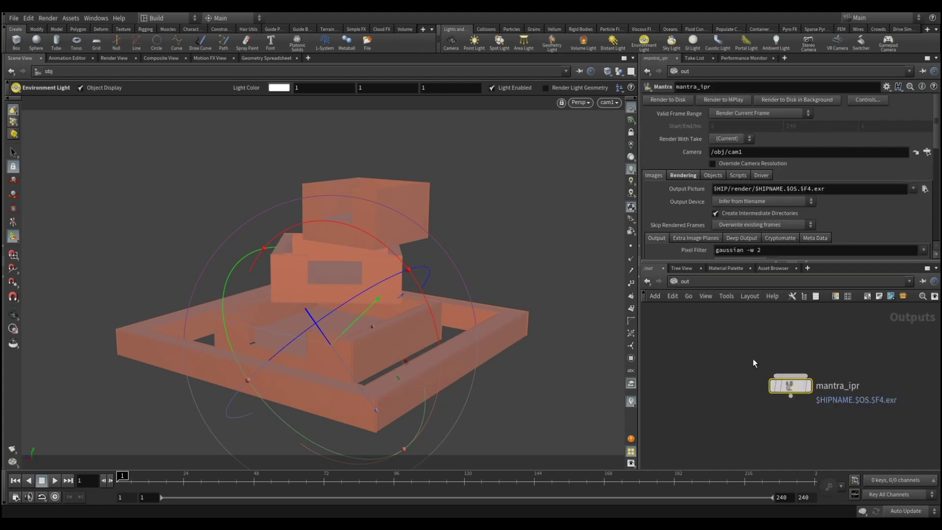
key(Delete)
key(Tab)
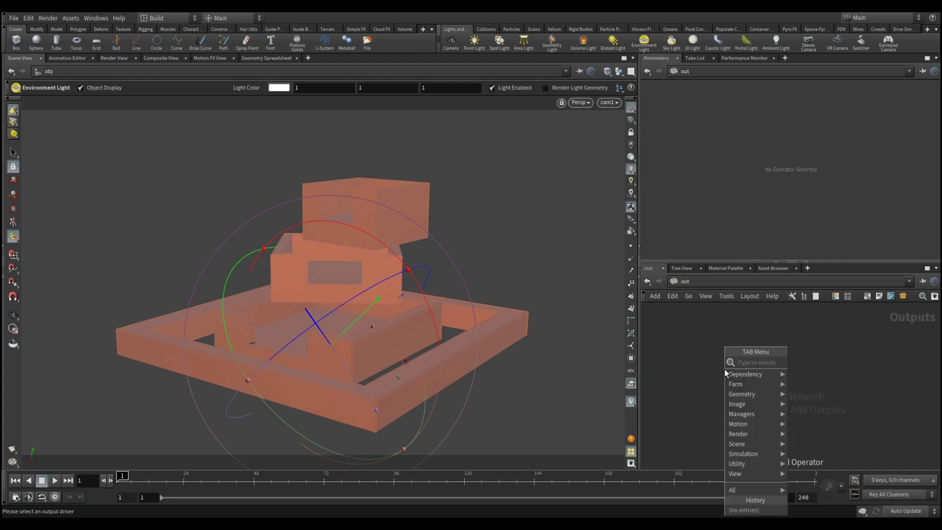
text(m)
key(Return)
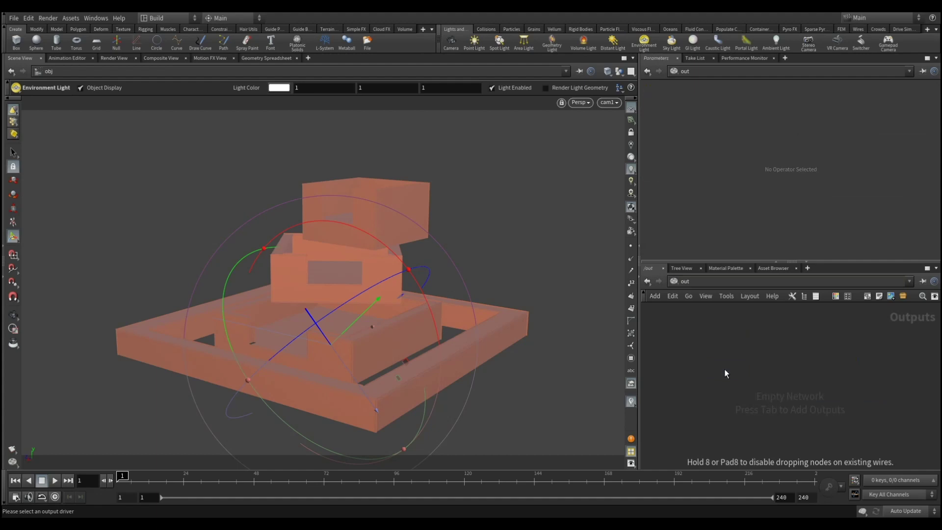
click(724, 370)
drag(725, 371, 738, 359)
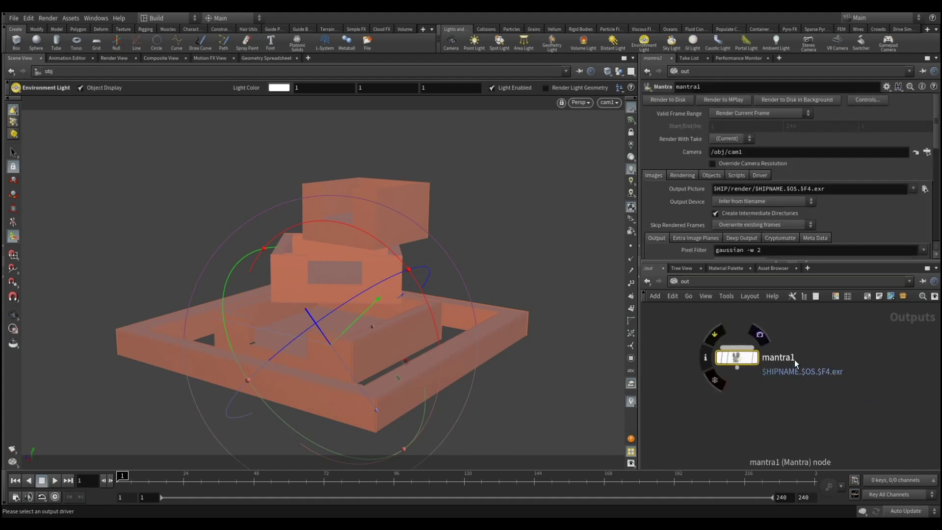
click(713, 163)
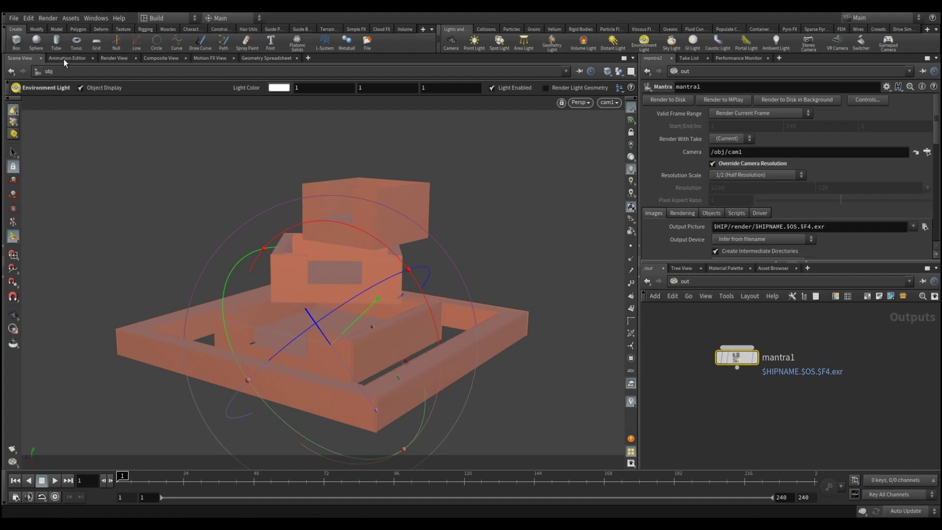
click(118, 59)
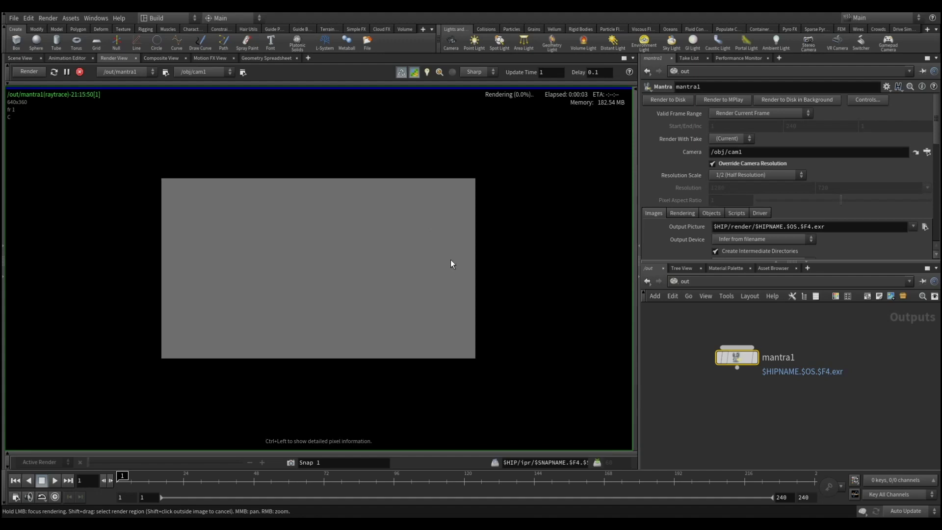
- Zoom into the in-progress 640x360 mantra1 render, then jump to the mat network
scroll(317, 248, up, 2)
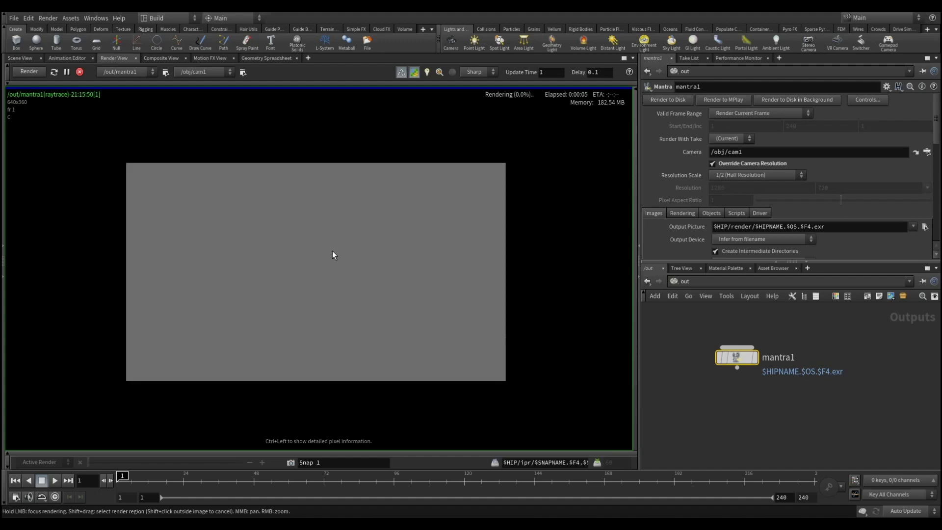
scroll(331, 251, up, 2)
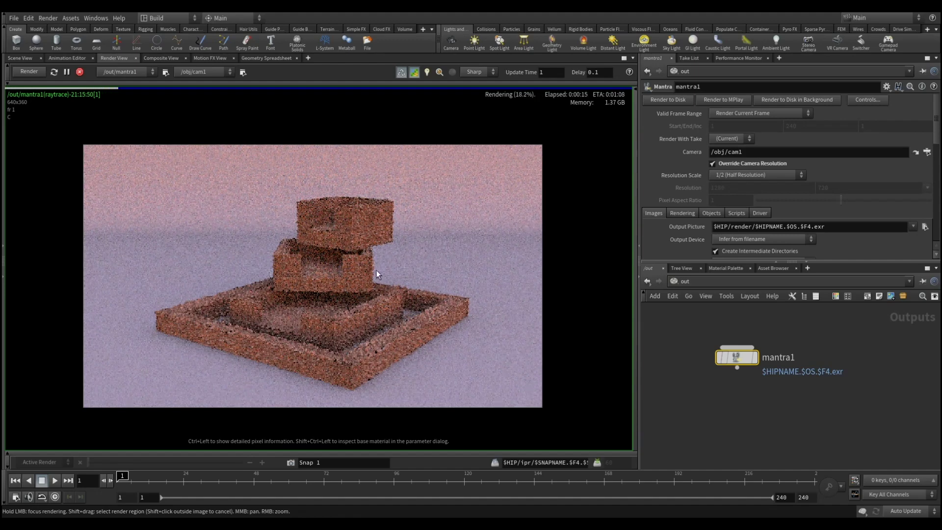
click(695, 281)
- Create principledshader2 in /mat beside principledshader1
click(720, 313)
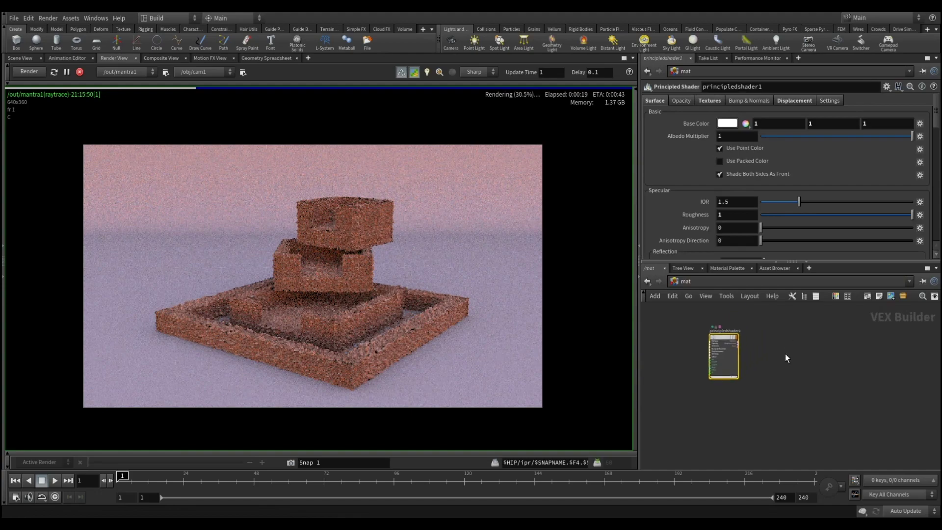
scroll(758, 357, up, 4)
key(Tab)
text(print)
key(BackSpace)
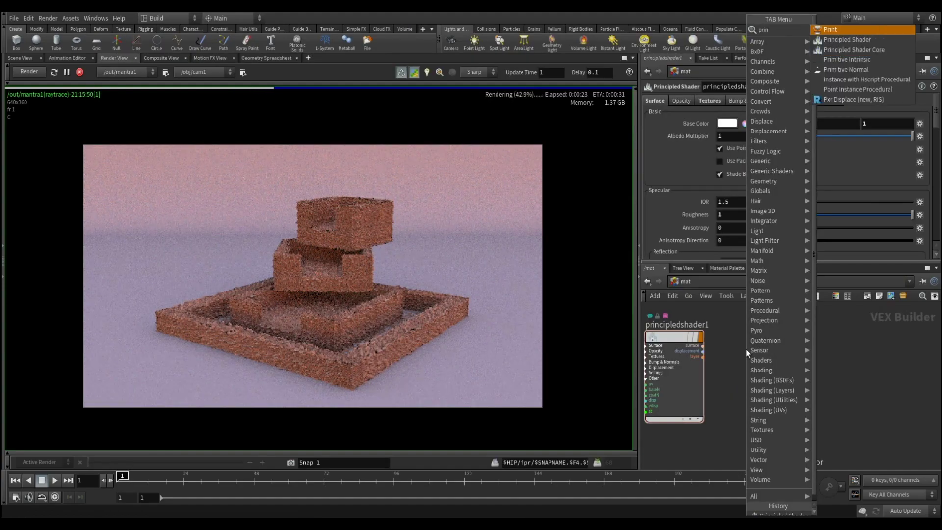
key(Down)
key(Return)
click(745, 349)
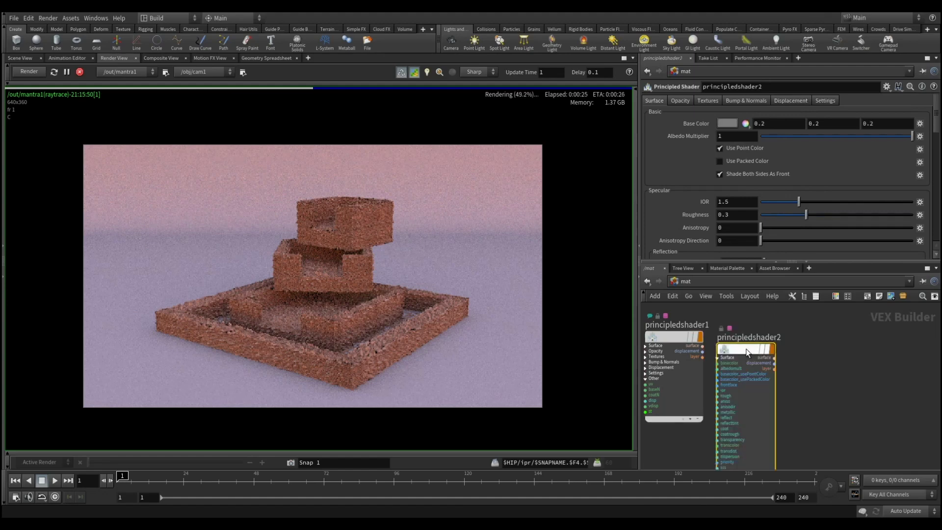
- Apply a material preset to principledshader2, giving white base colour and roughness 1
click(888, 87)
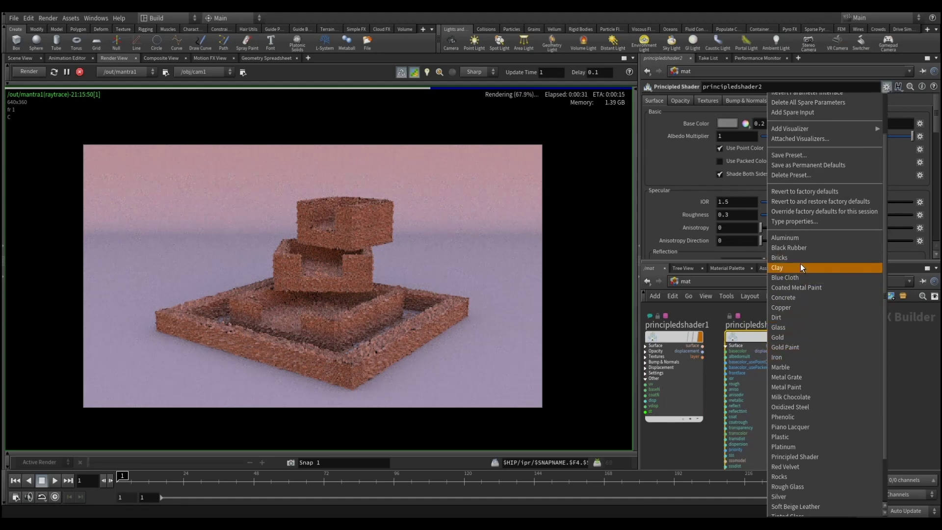
scroll(799, 263, down, 2)
scroll(799, 317, down, 2)
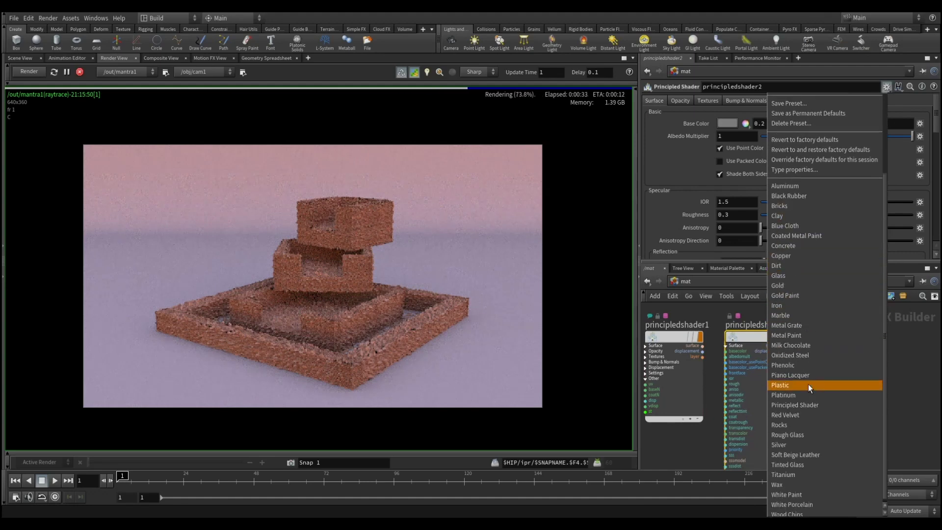
click(804, 423)
click(686, 279)
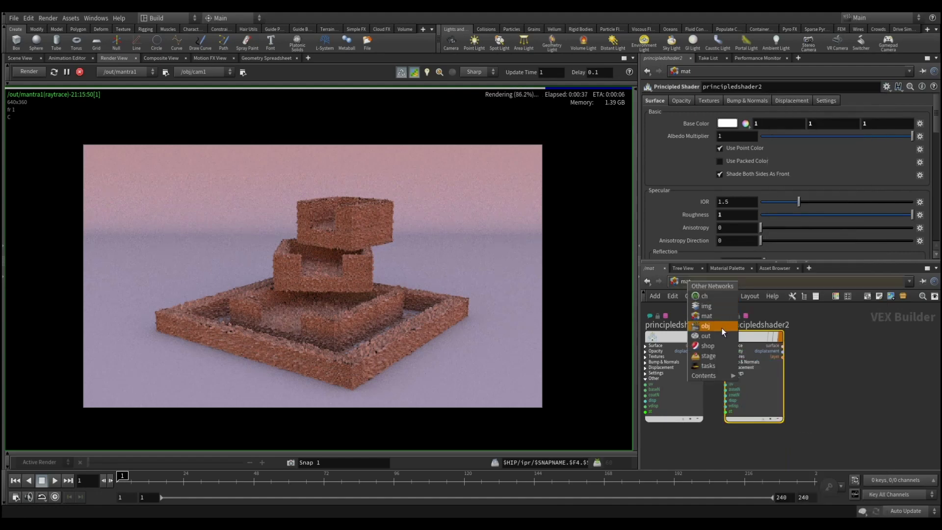
click(721, 328)
- Assign /mat/principledshader2 as the material on grid_object1 and water_box
click(717, 381)
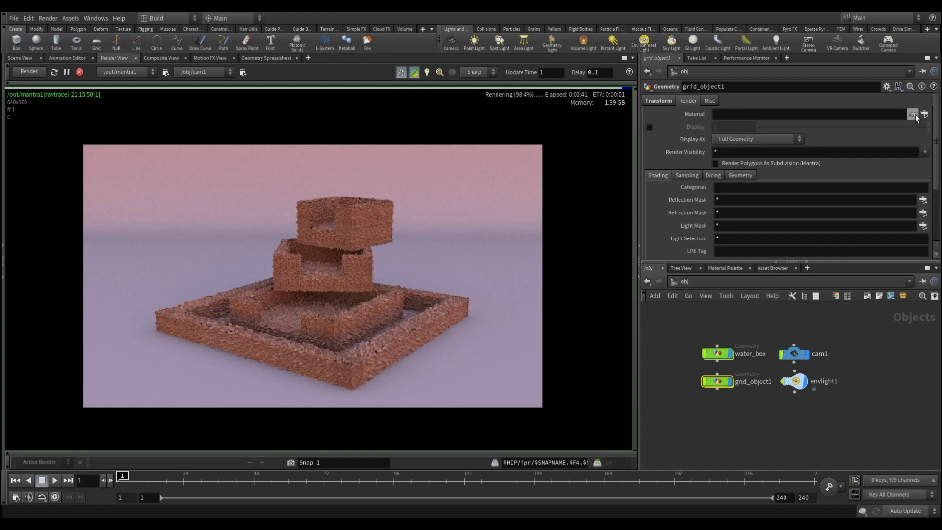
click(912, 115)
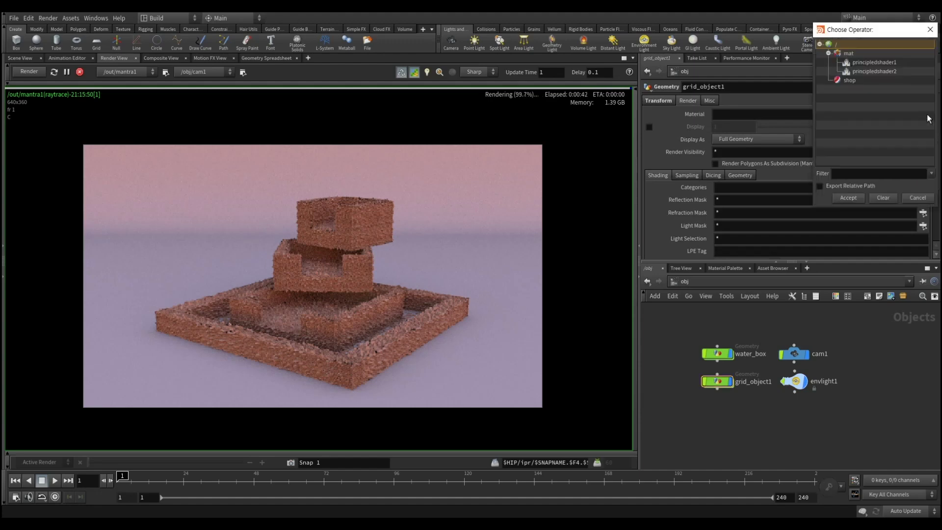
double_click(872, 70)
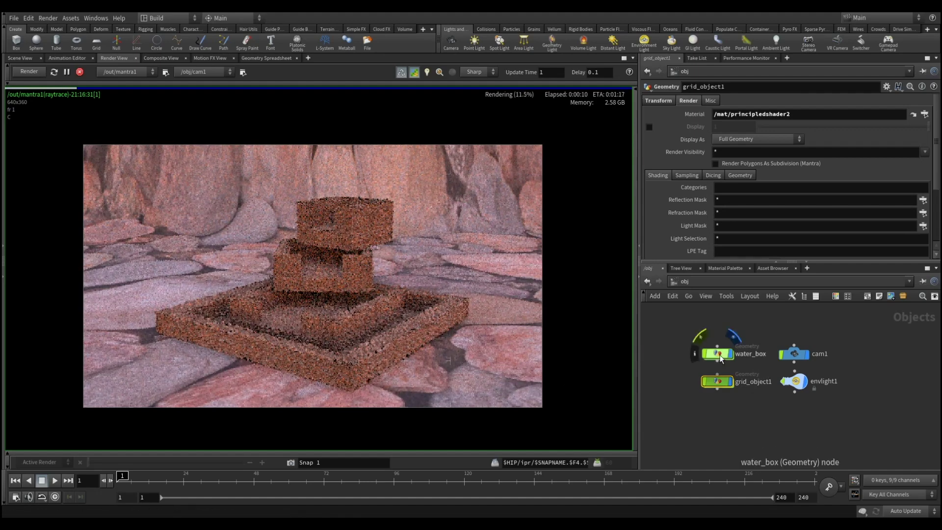
click(719, 357)
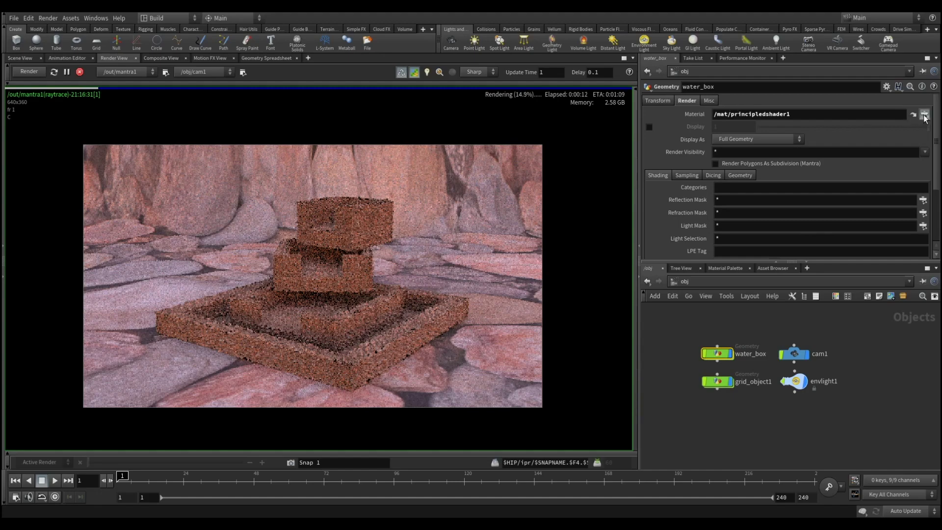
click(924, 116)
double_click(873, 72)
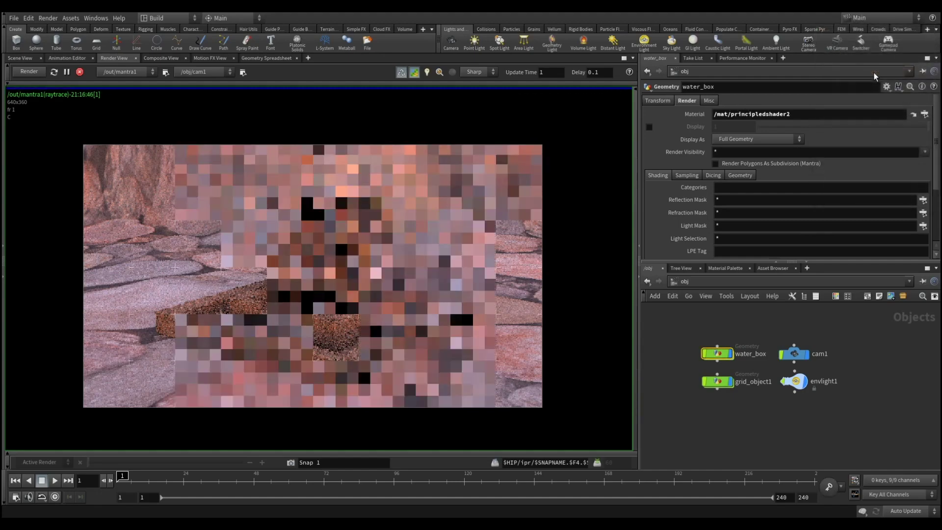
- Clear grid_object1's material path so it has no material
click(716, 381)
triple_click(765, 114)
key(BackSpace)
key(Return)
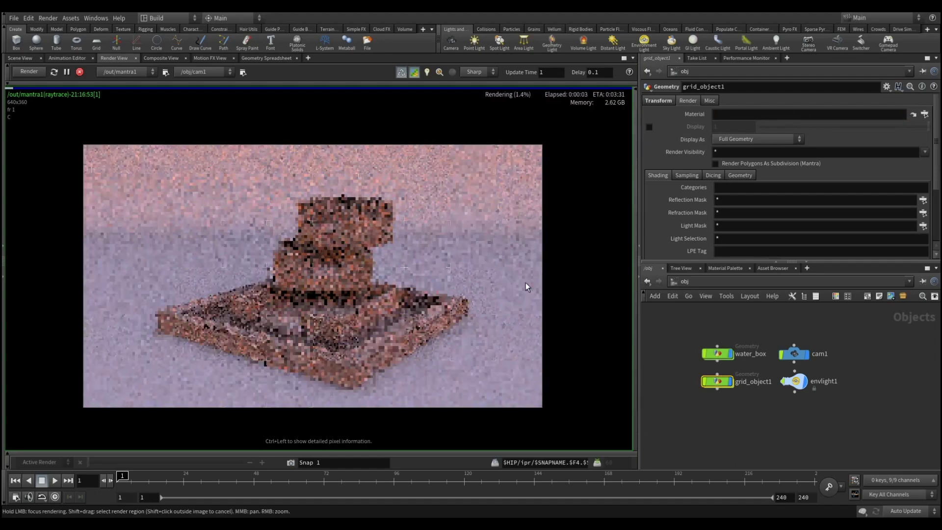
click(694, 280)
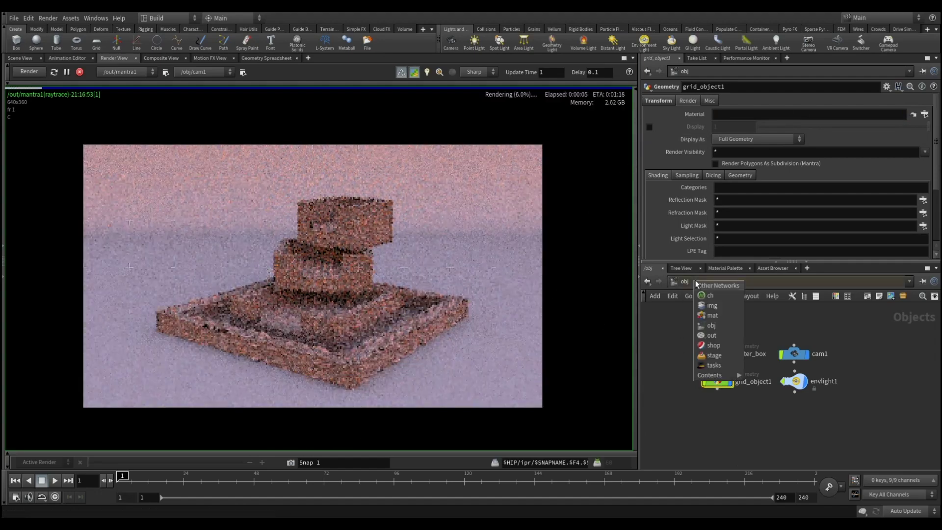
- In /mat, browse principledshader1's presets, then open principledshader2's preset list
click(719, 324)
click(668, 337)
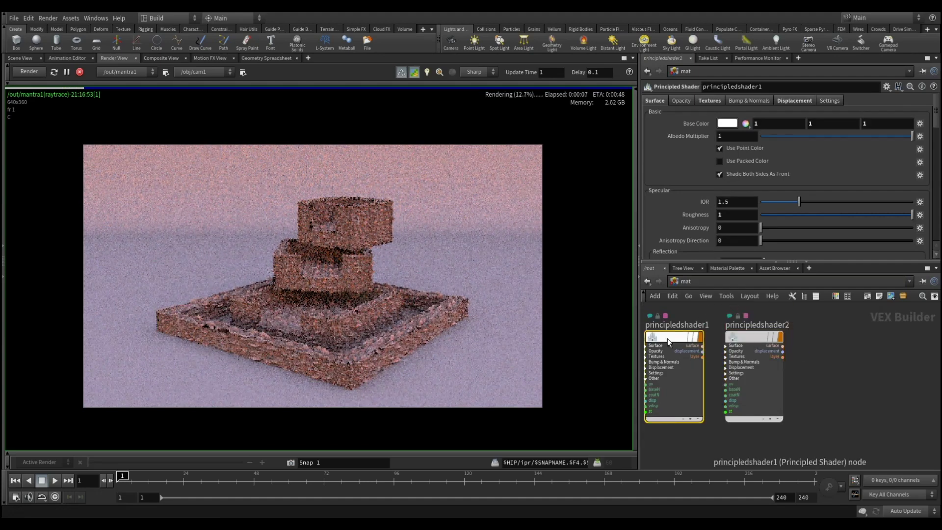
click(887, 87)
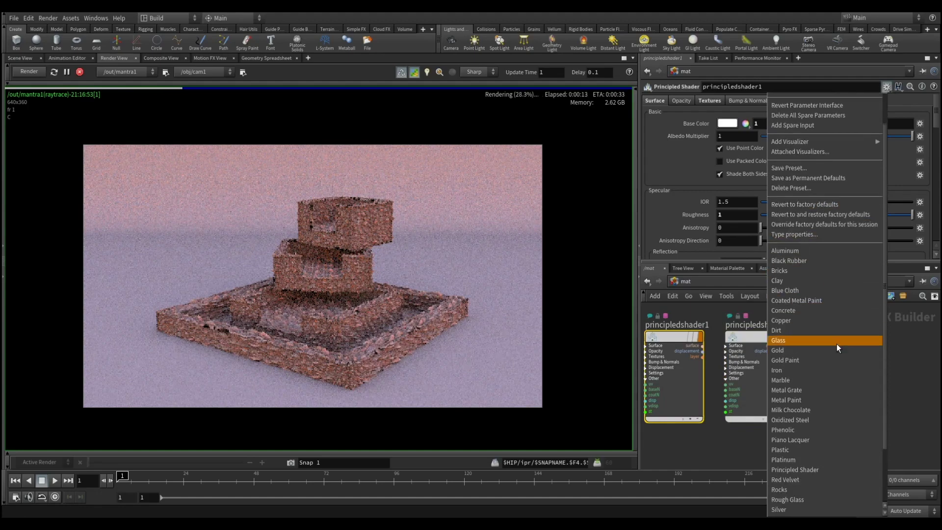
scroll(837, 342, down, 3)
click(920, 345)
click(761, 335)
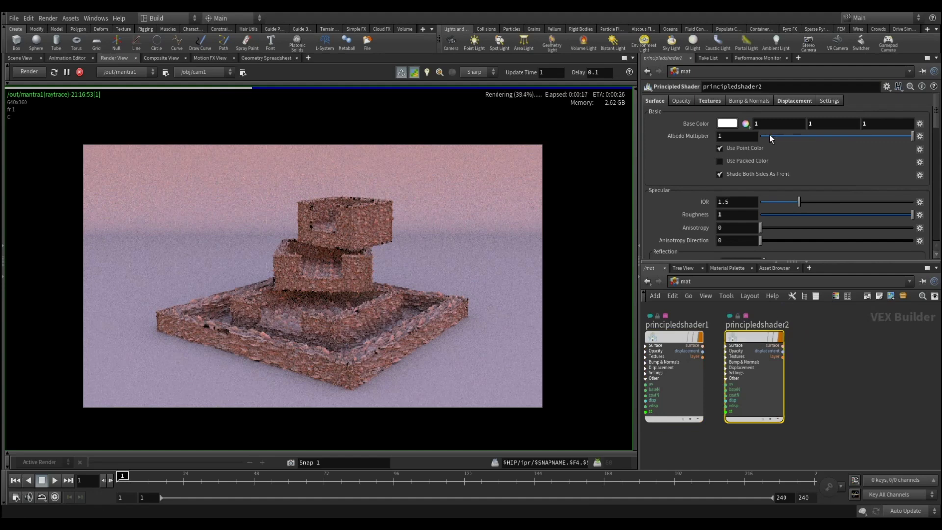
click(886, 87)
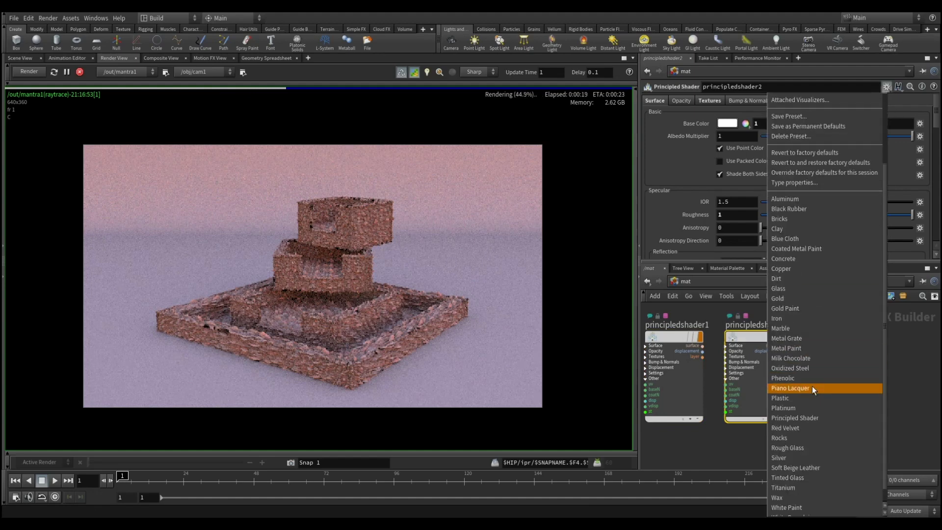
scroll(811, 386, down, 1)
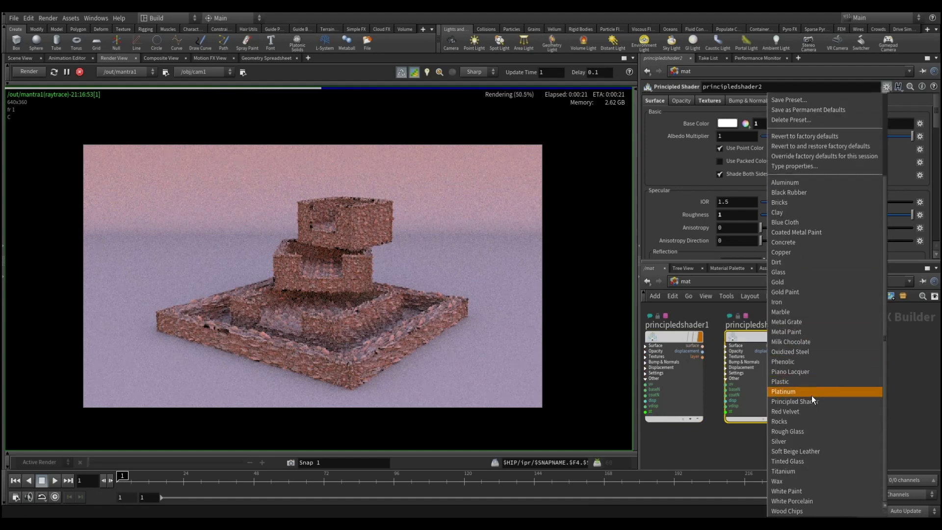
- Give principledshader2 Rough Glass, principledshader1 pale yellow base colour (0.77, 0.75, 0.49), and stop rendering
click(812, 431)
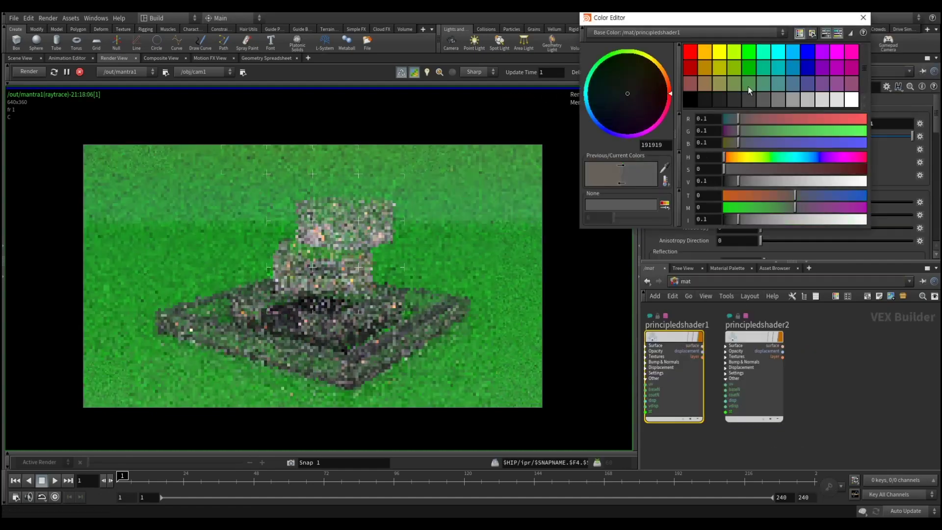
drag(758, 196, 810, 222)
drag(758, 172, 764, 169)
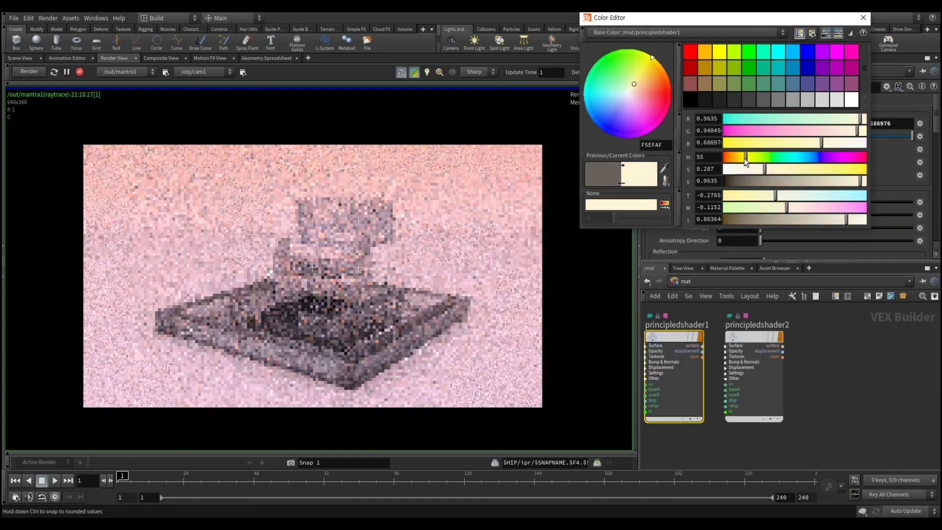
click(863, 19)
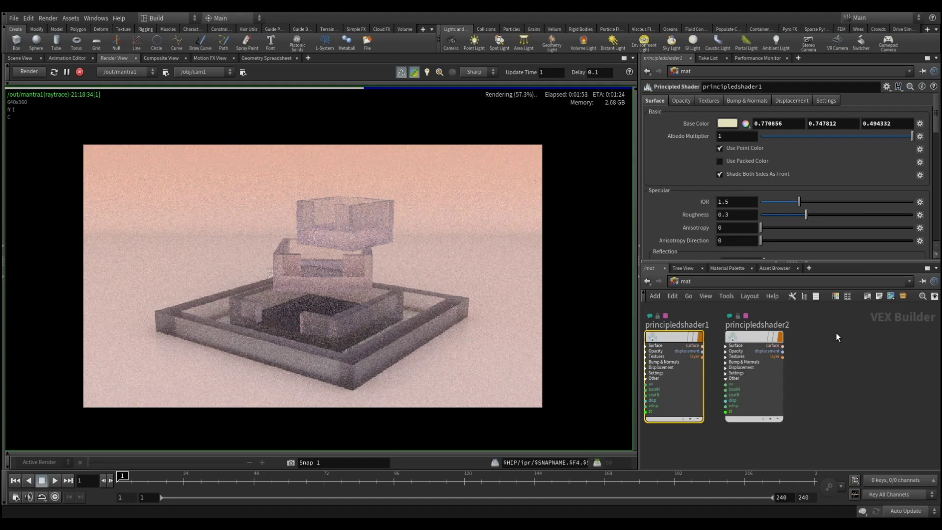
click(79, 71)
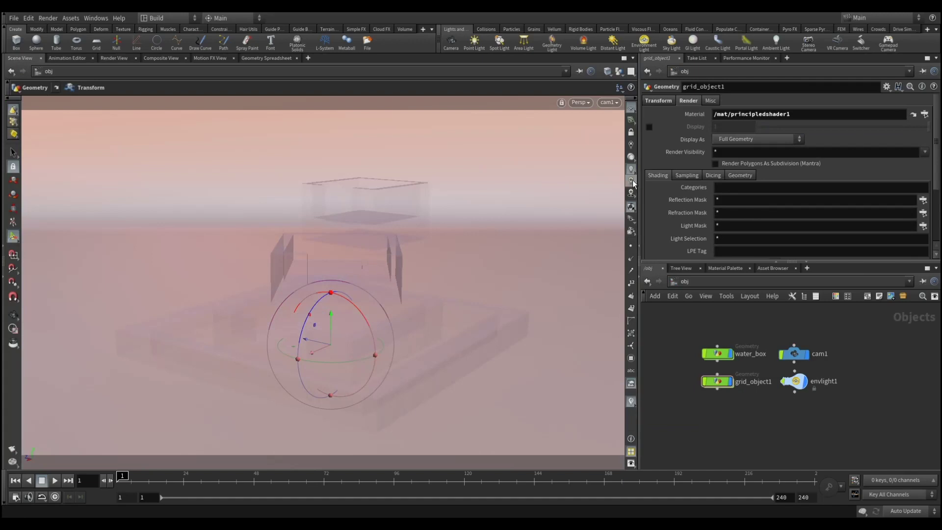
- Show materials in the viewport and gather the four object nodes into a network box
click(631, 208)
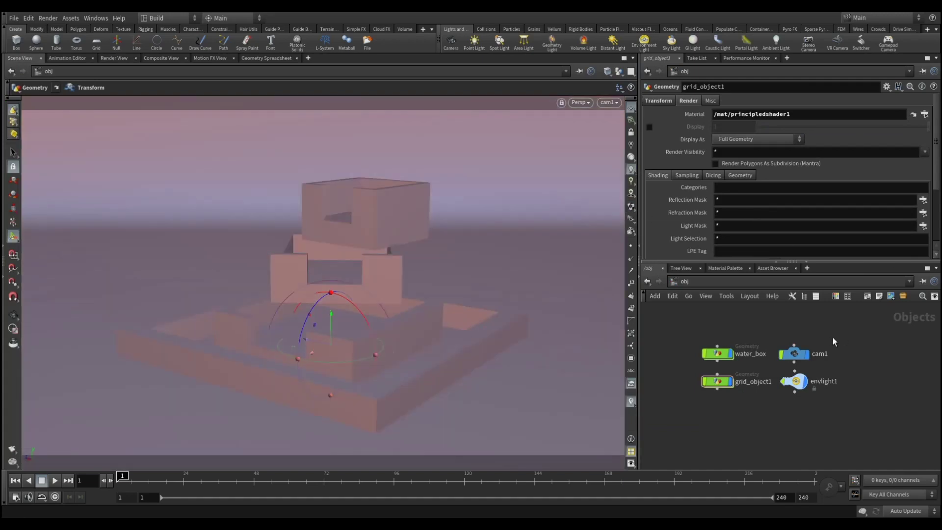
drag(844, 420, 665, 328)
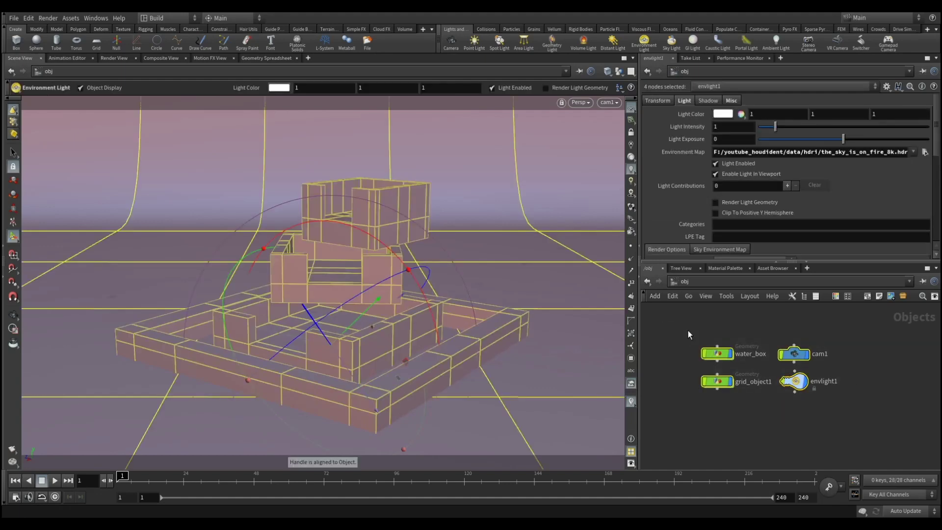
key(h)
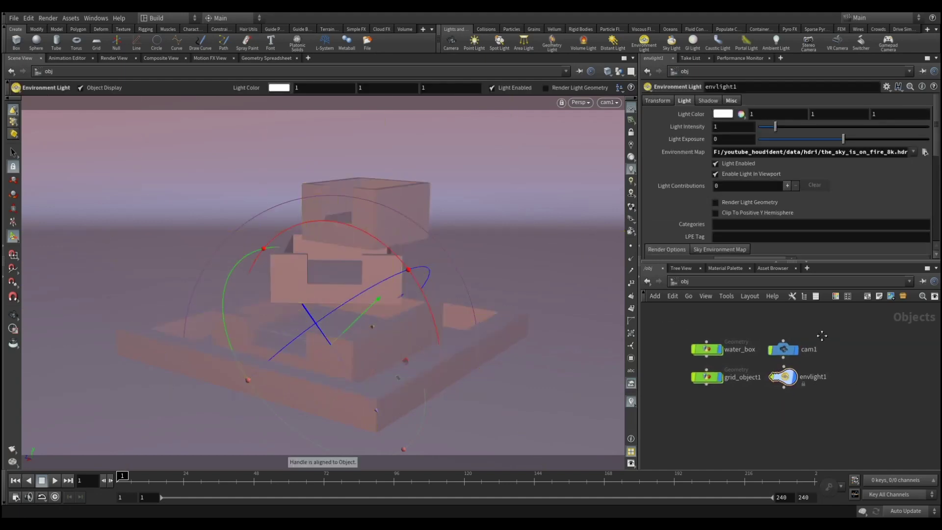
click(866, 295)
- Fit the network box around water_box, grid_object1, cam1 and envlight1, titling it Part_1
mouse_move(858, 306)
mouse_down()
mouse_move(702, 333)
mouse_move(709, 330)
mouse_up()
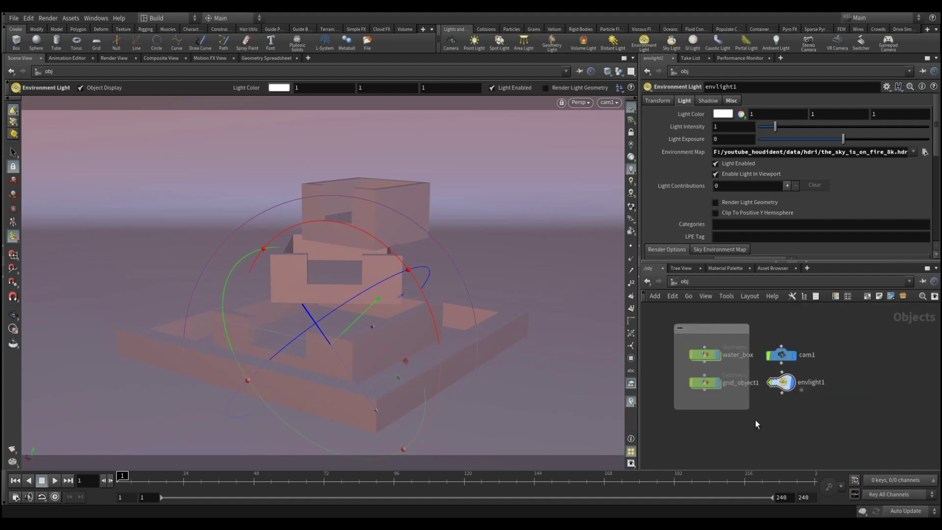
drag(749, 409, 836, 414)
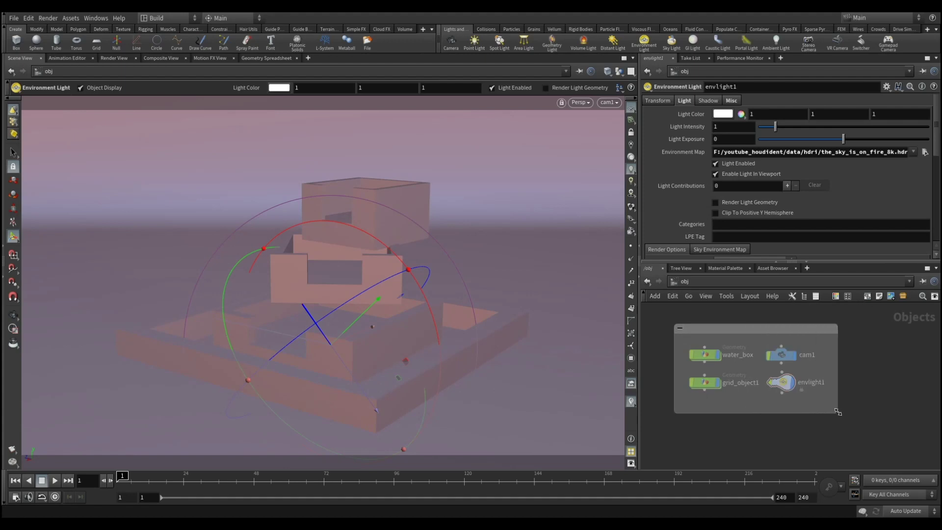
double_click(780, 328)
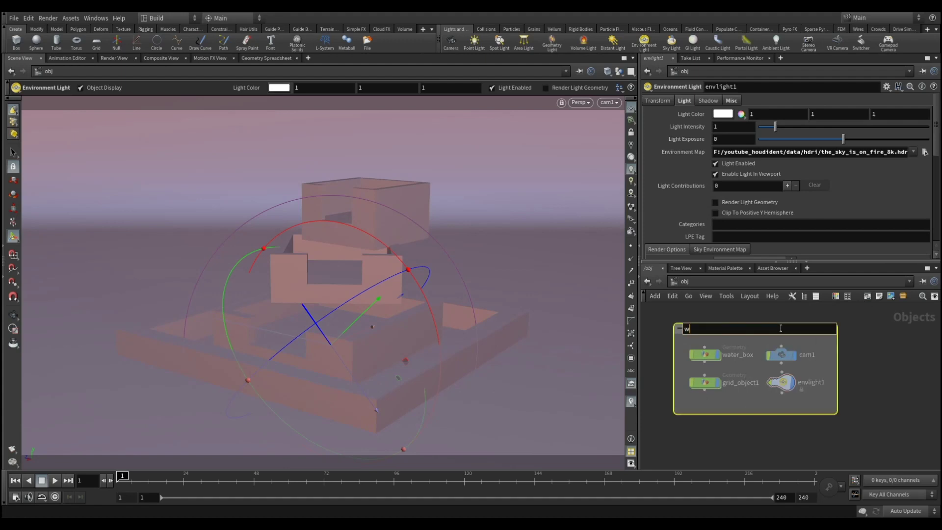
text(Part_)
text(1)
key(Return)
click(856, 363)
- Reposition the Part_1 box, deselect the nodes and centre it in the network view
mouse_move(774, 325)
mouse_down()
mouse_move(760, 334)
mouse_move(713, 320)
mouse_move(692, 347)
mouse_up()
scroll(759, 334, down, 4)
mouse_move(828, 405)
mouse_down()
mouse_move(725, 342)
mouse_move(666, 359)
mouse_move(735, 348)
mouse_up()
scroll(736, 362, up, 2)
click(818, 369)
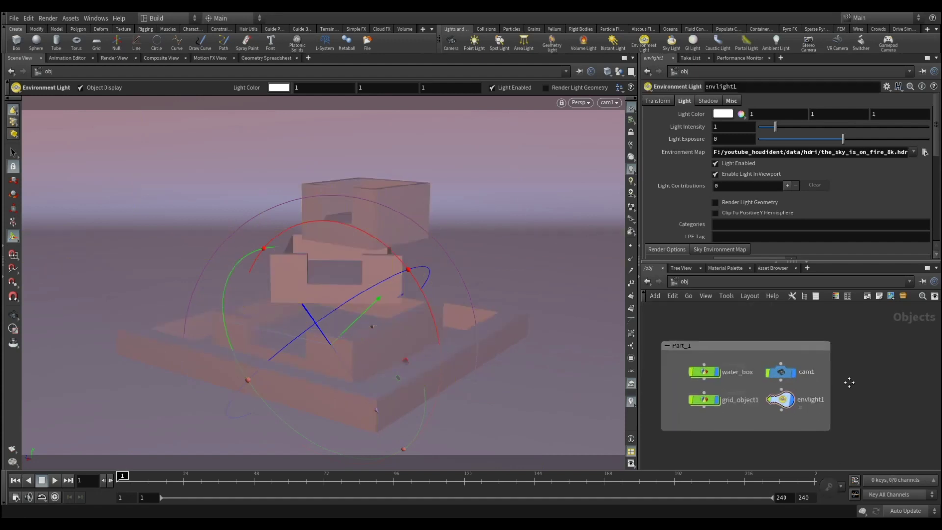
scroll(851, 381, down, 2)
mouse_move(855, 382)
middle_down()
mouse_move(827, 374)
mouse_move(897, 390)
middle_up()
scroll(833, 384, up, 2)
scroll(898, 390, up, 1)
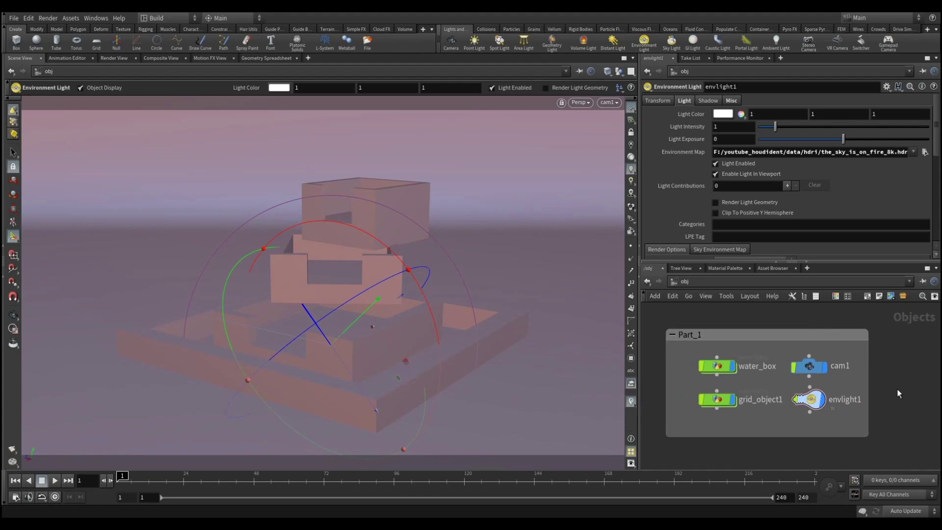